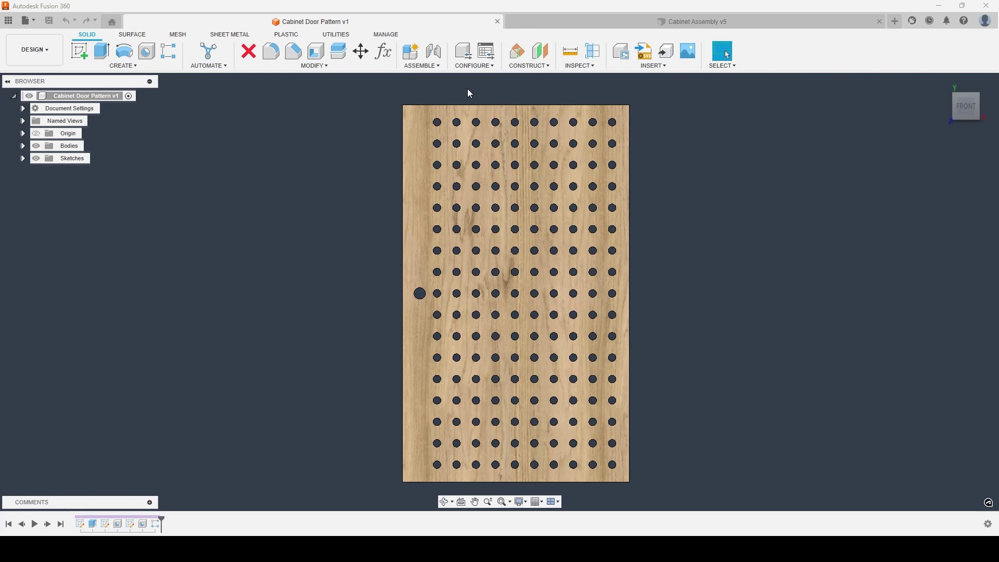
- Review the favorite and user parameters that drive the cabinet door's size, holes and pattern
middle_click_drag(769, 207, 527, 169)
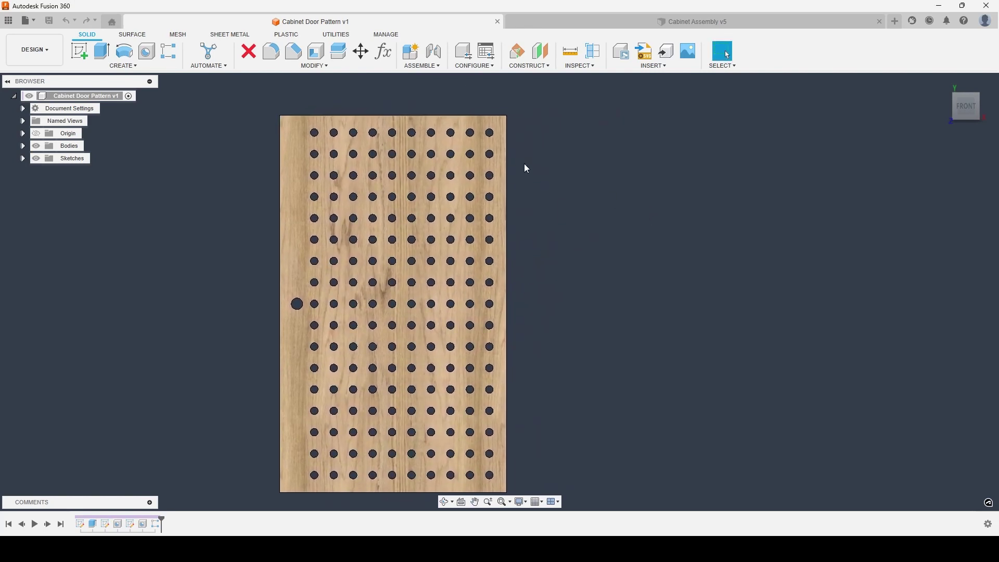
left_click(384, 56)
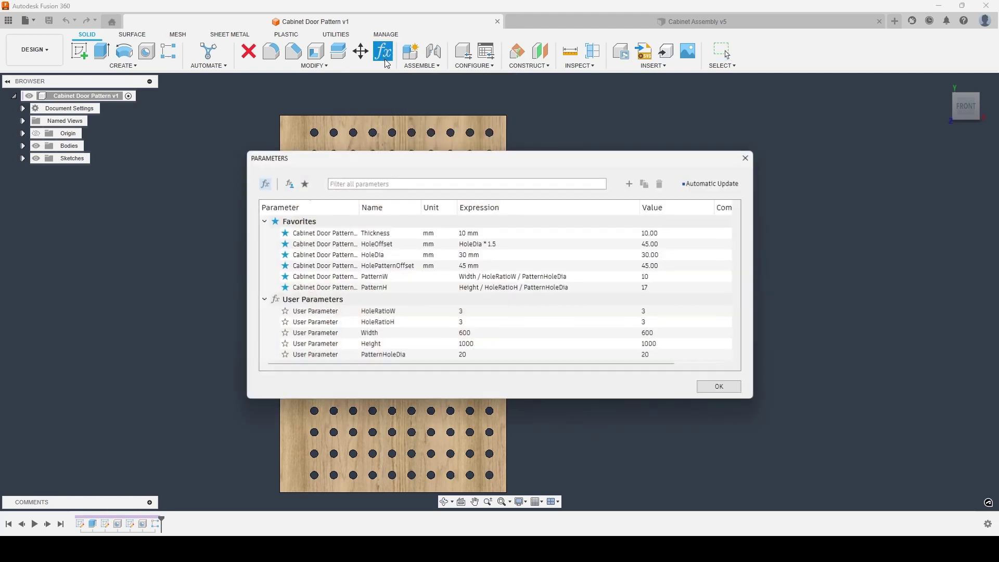
left_click_drag(486, 160, 742, 129)
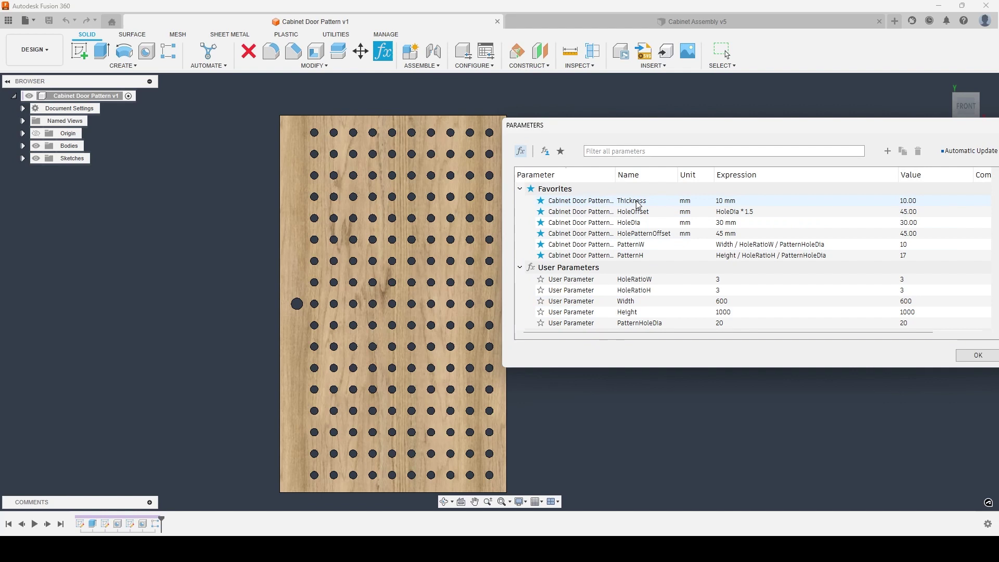
left_click_drag(679, 134, 603, 123)
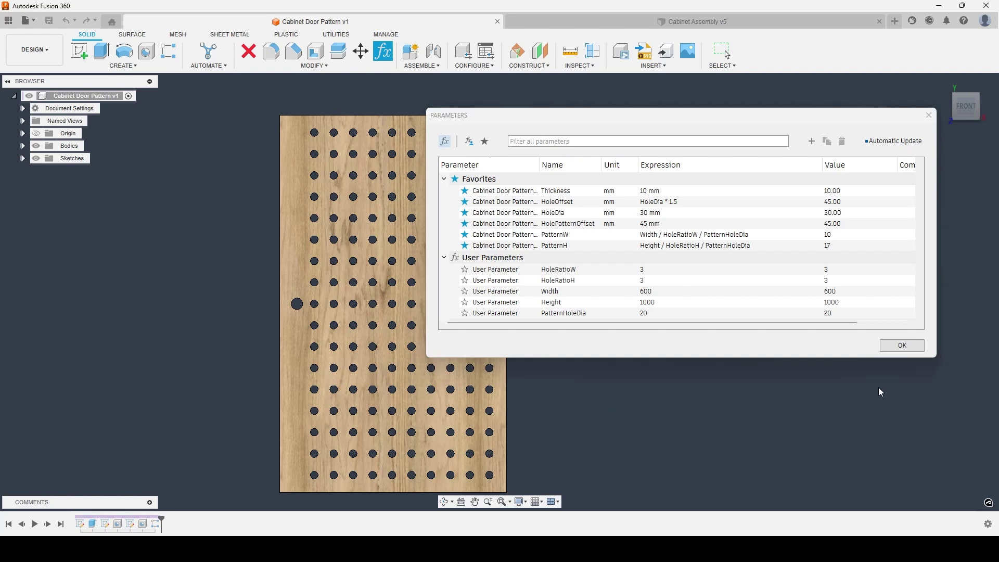
left_click(900, 346)
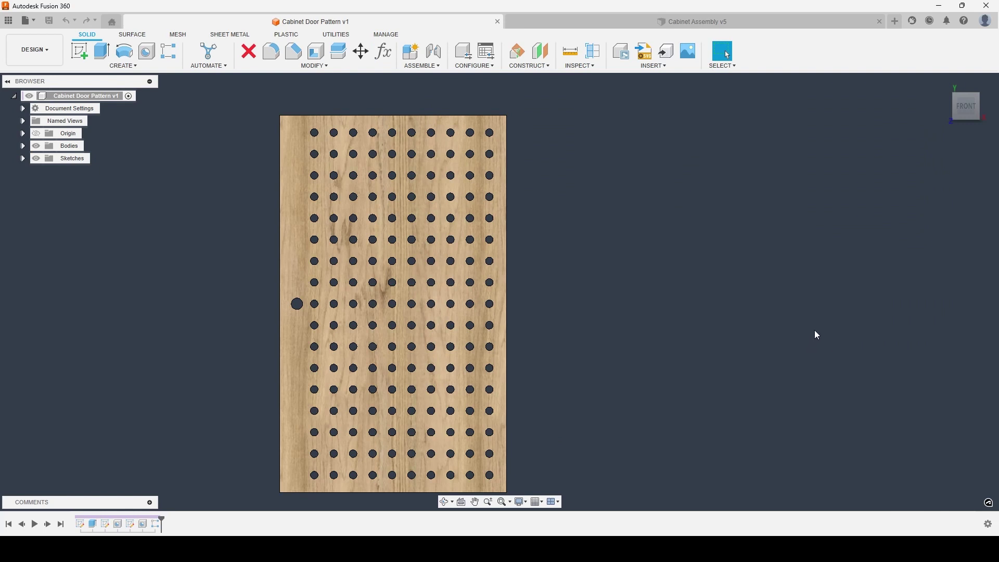
left_click(472, 60)
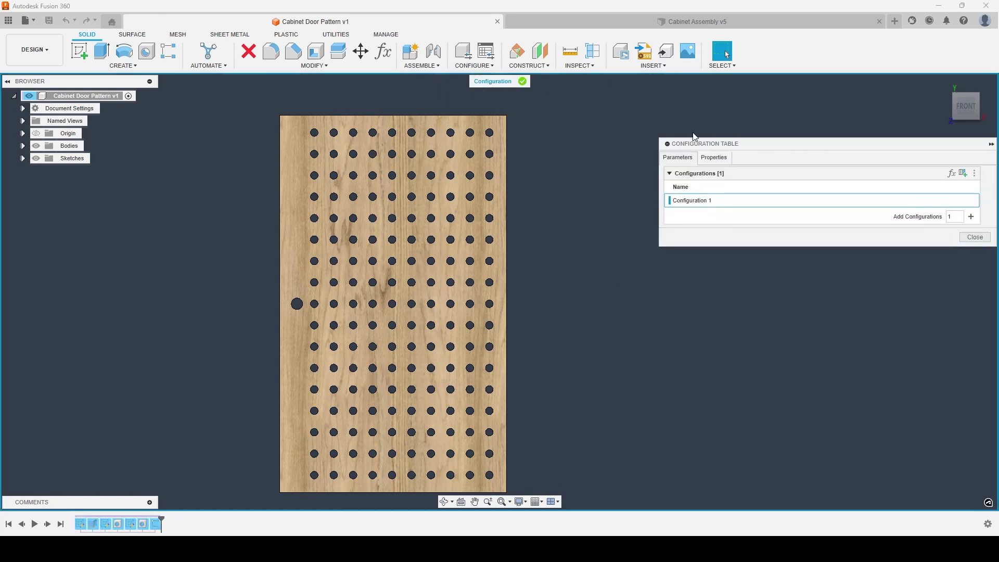
left_click_drag(713, 146, 657, 131)
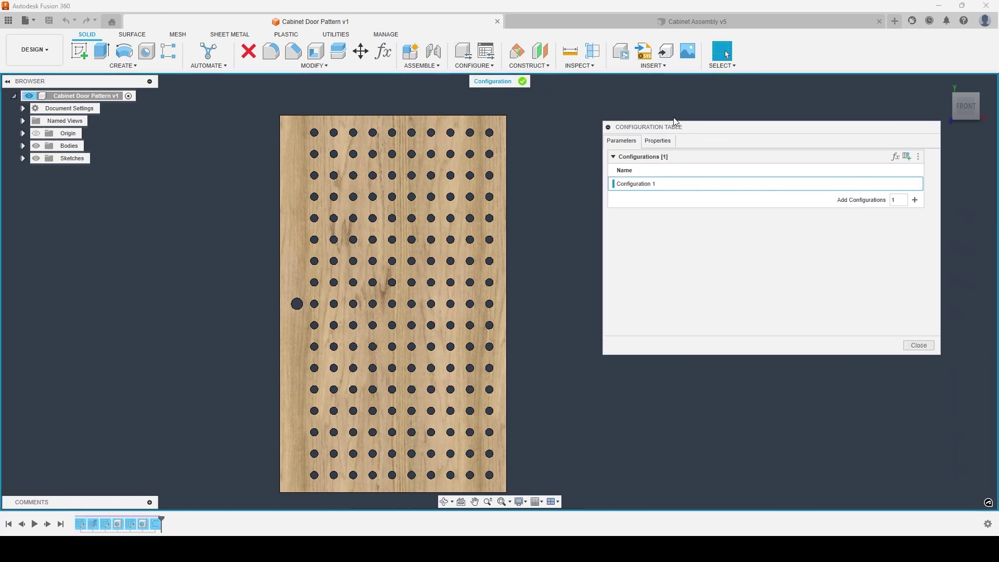
left_click(522, 82)
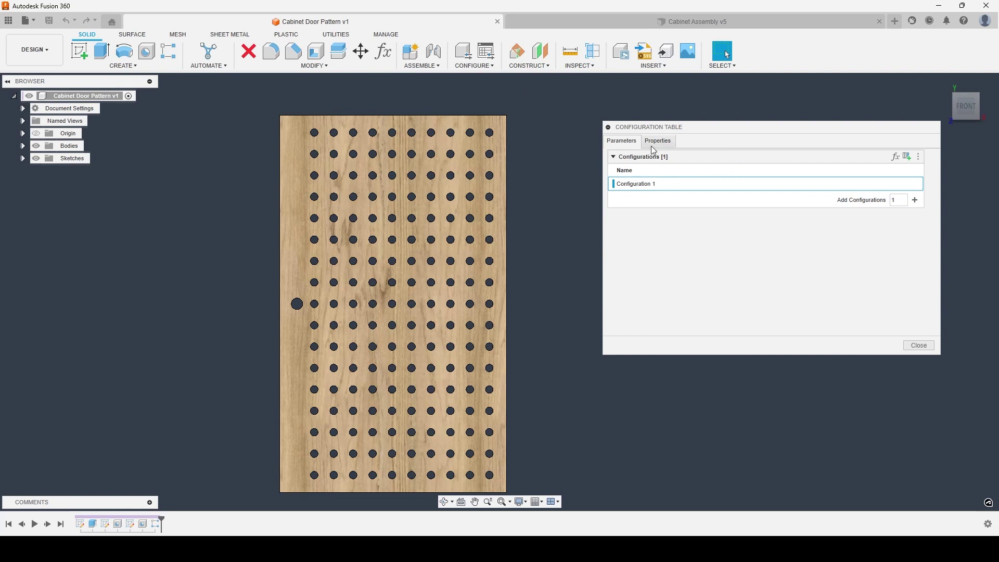
left_click(917, 346)
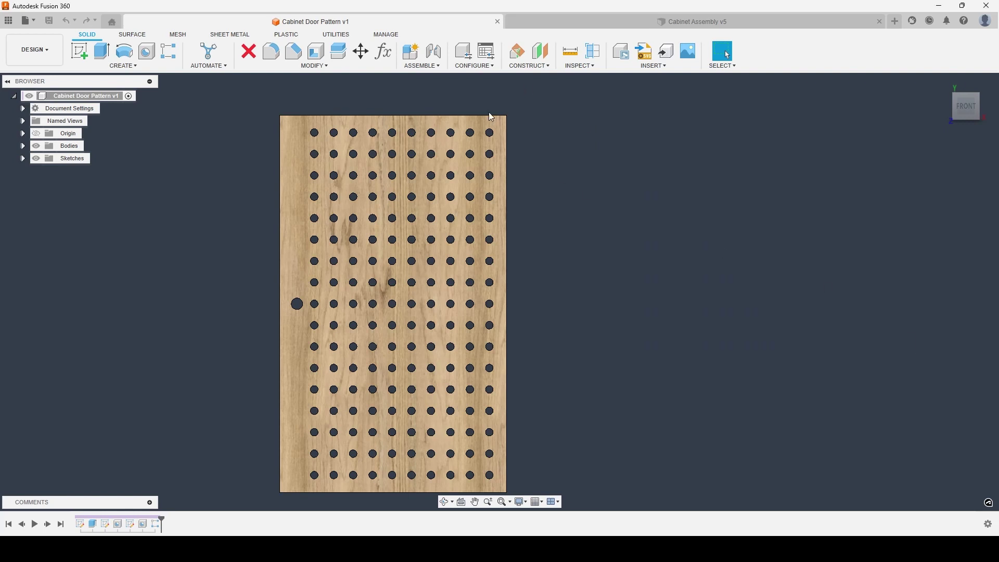
- Open the configuration table and place it beside the door, checking the options available for Configuration 1
left_click(488, 57)
left_click_drag(734, 130, 649, 113)
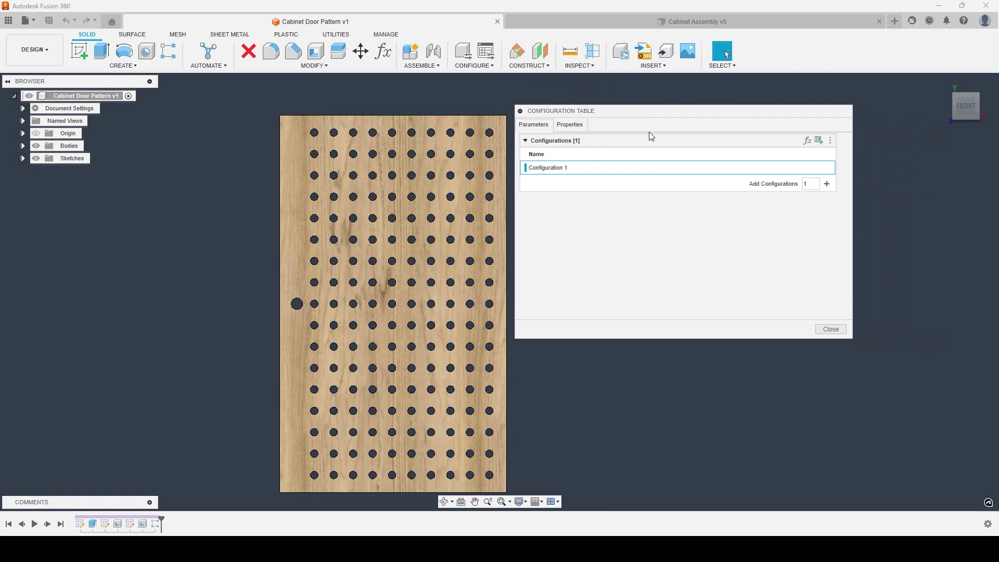
left_click_drag(629, 114, 642, 113)
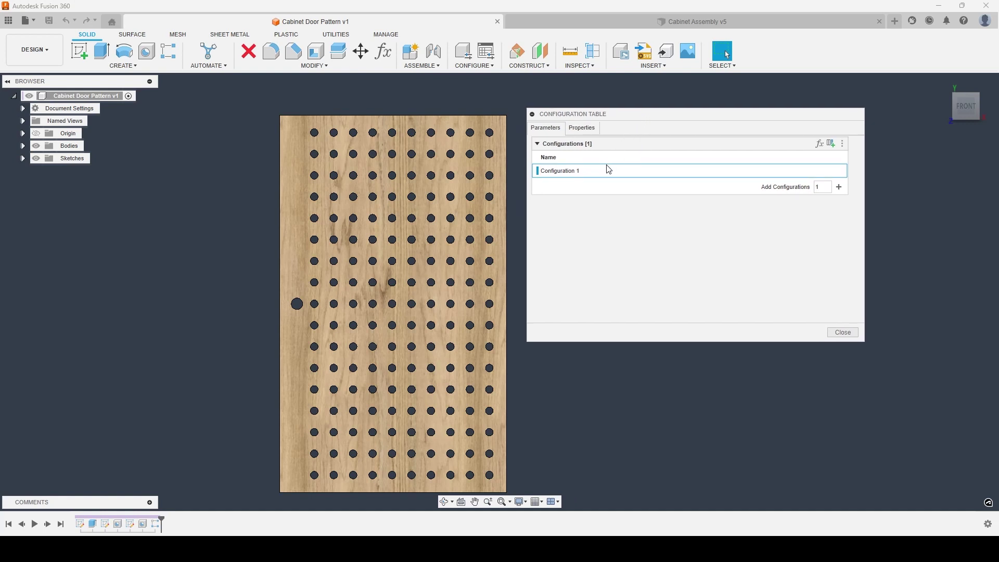
right_click(558, 174)
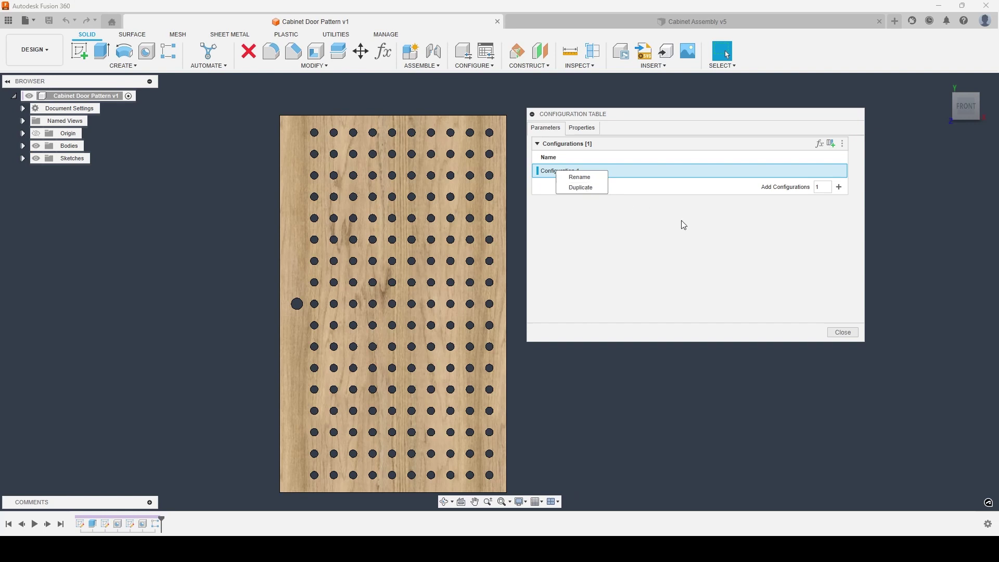
left_click(718, 242)
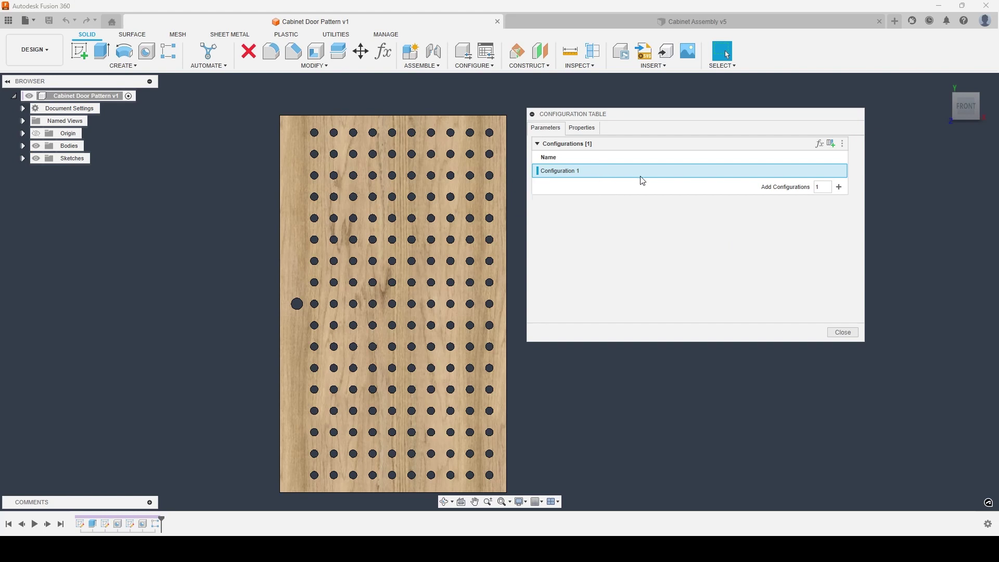
- Add the Thickness, Width and Height parameters to the configuration table
left_click(820, 143)
left_click_drag(814, 123, 457, 128)
left_click(457, 127)
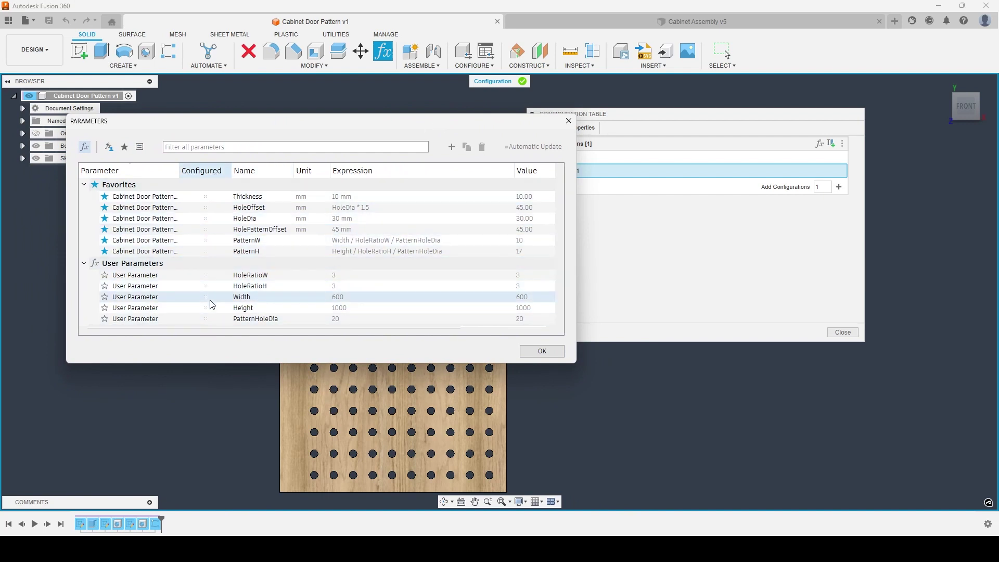
left_click(209, 202)
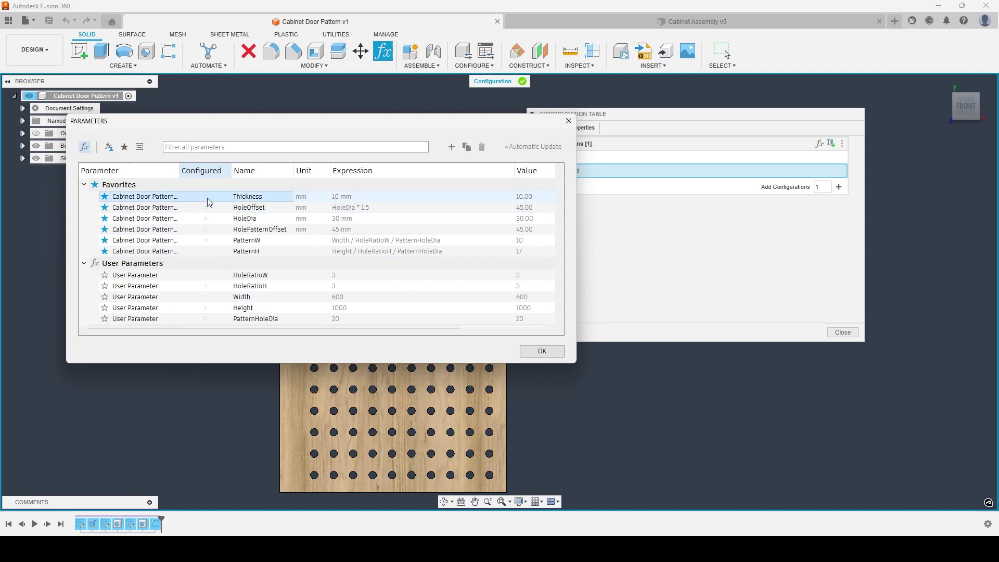
left_click(206, 196)
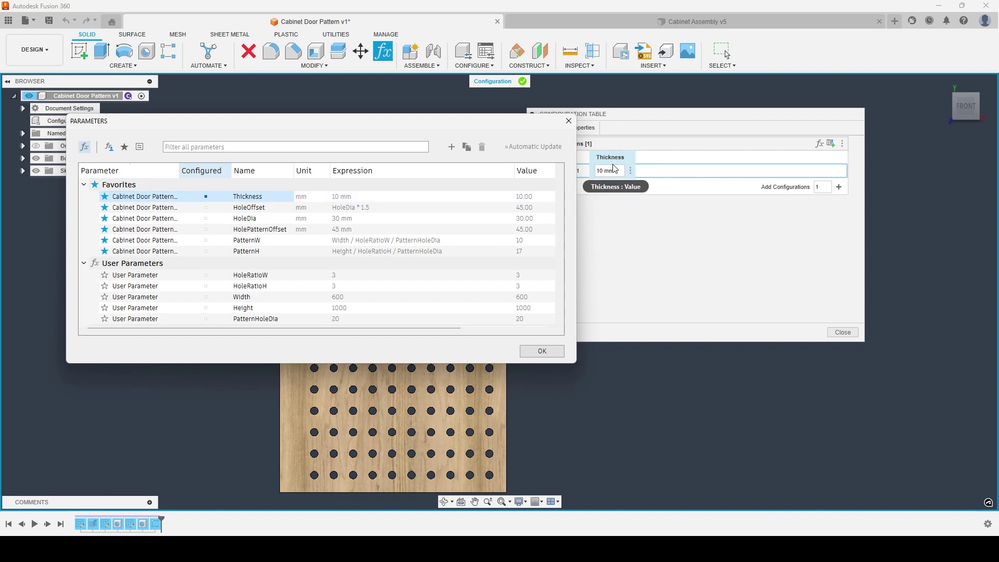
left_click(206, 297)
left_click(206, 309)
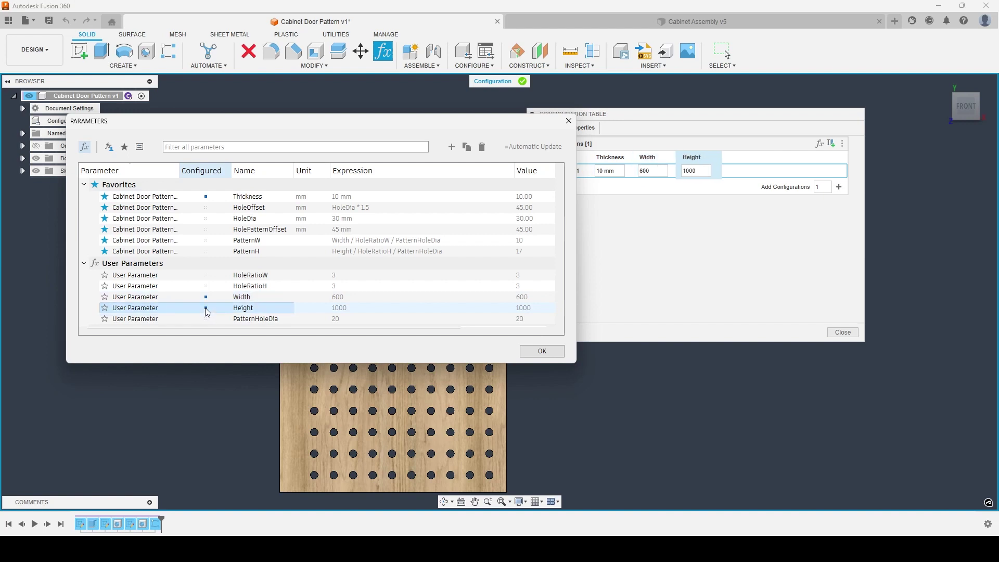
left_click(542, 352)
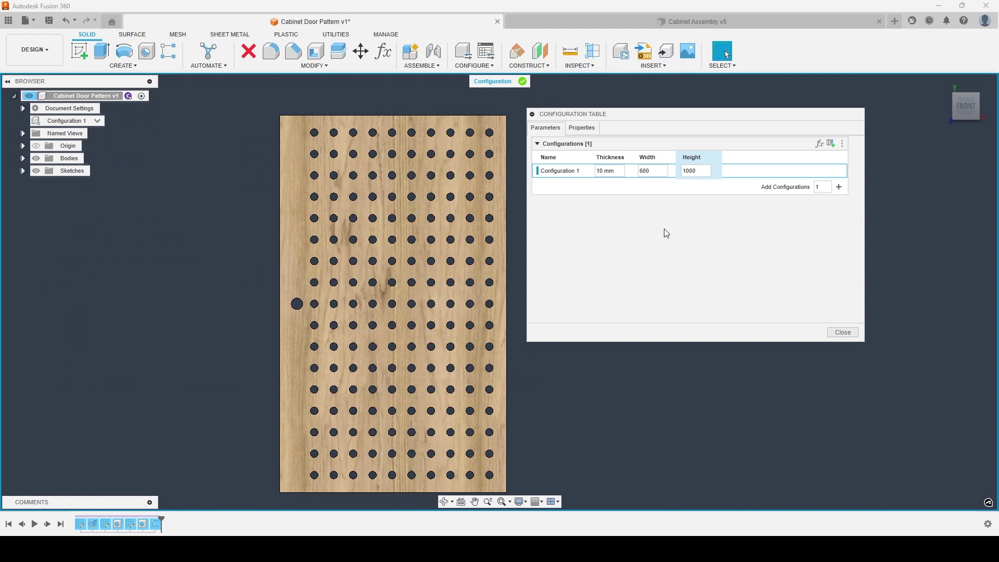
left_click_drag(658, 121, 719, 111)
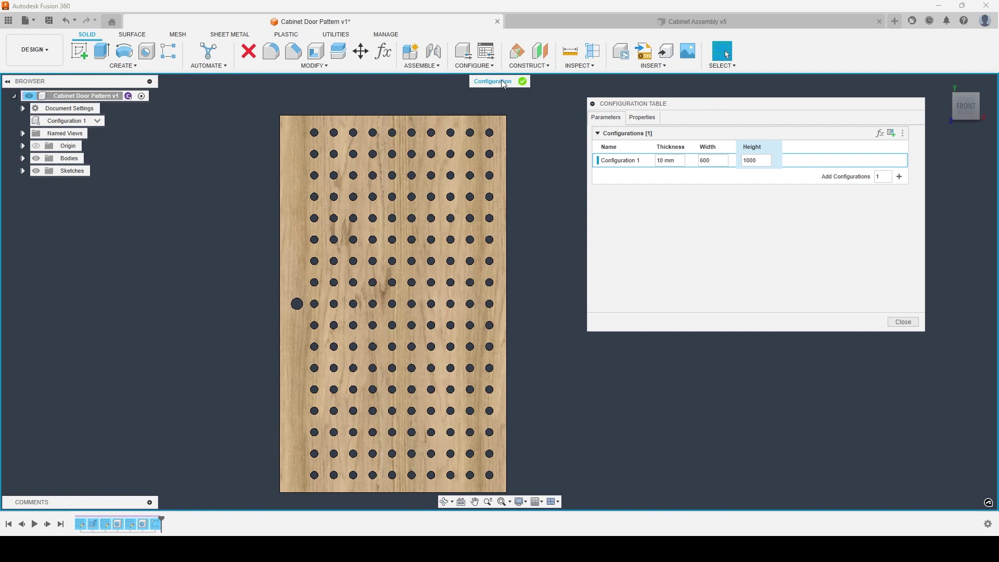
- Inspect the bodies and sketches of the door design that are available for configuring
left_click(894, 134)
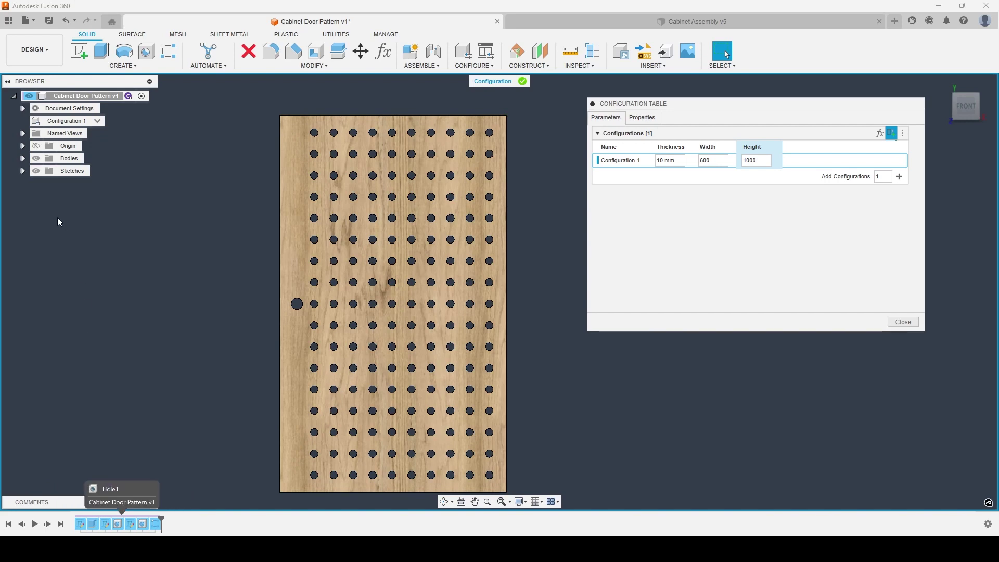
left_click(23, 159)
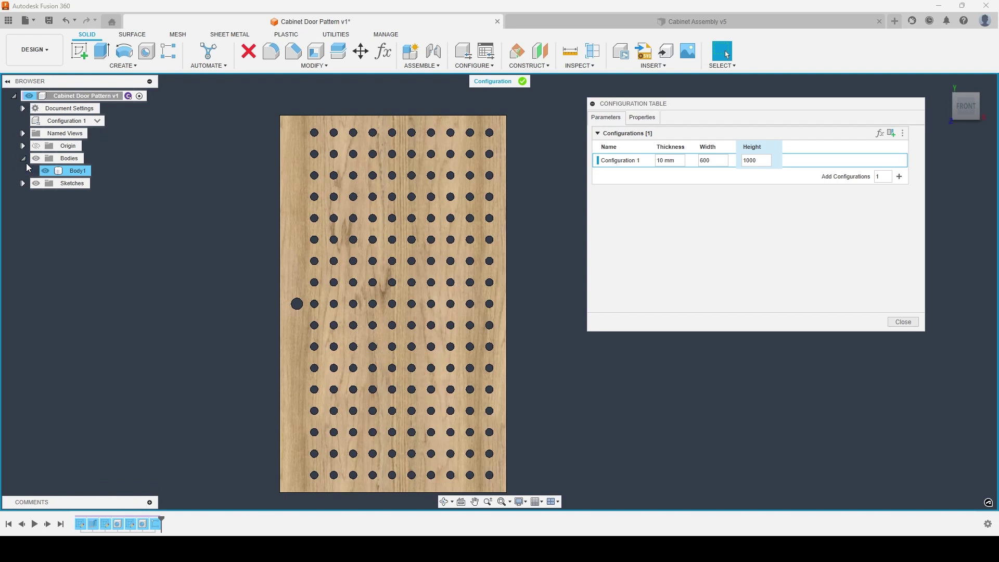
left_click(23, 159)
left_click(23, 171)
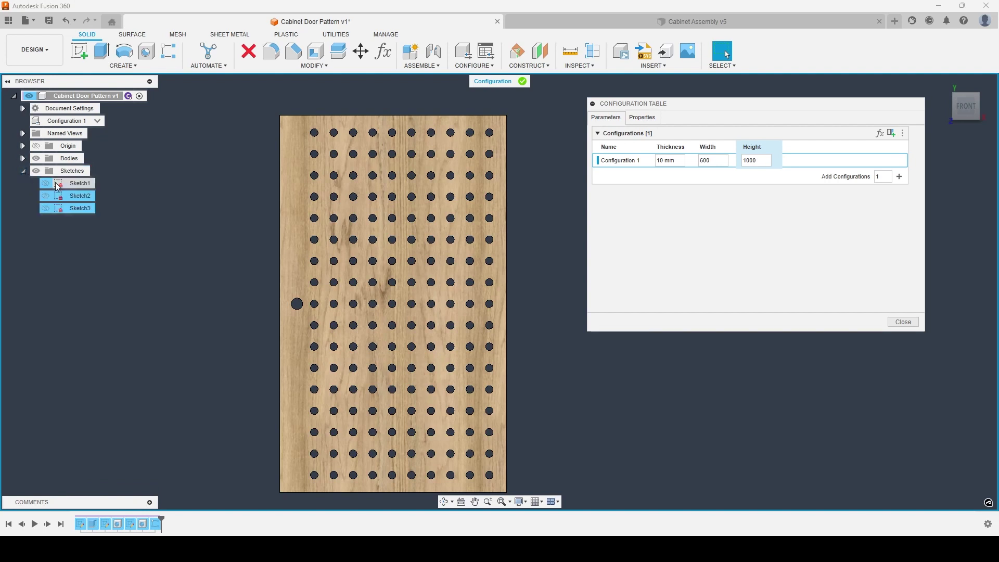
left_click(23, 171)
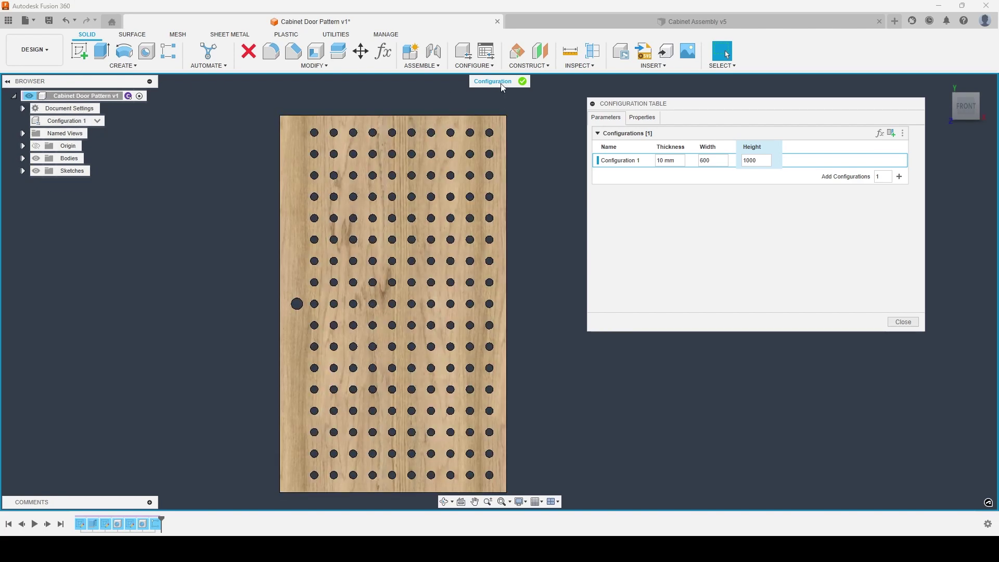
- Make the appearance of the whole Cabinet Door Pattern component configurable
left_click(97, 96)
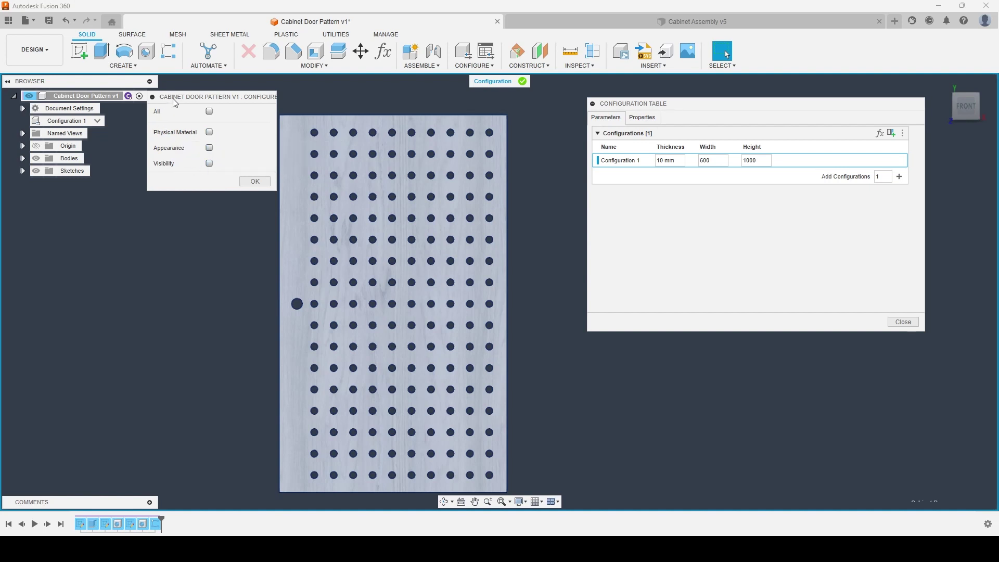
left_click(210, 148)
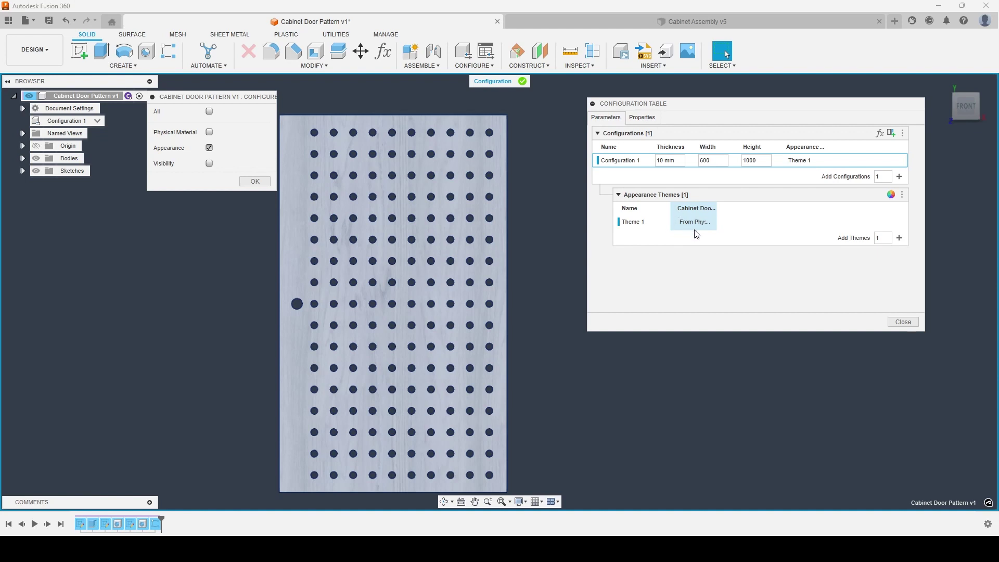
left_click(258, 181)
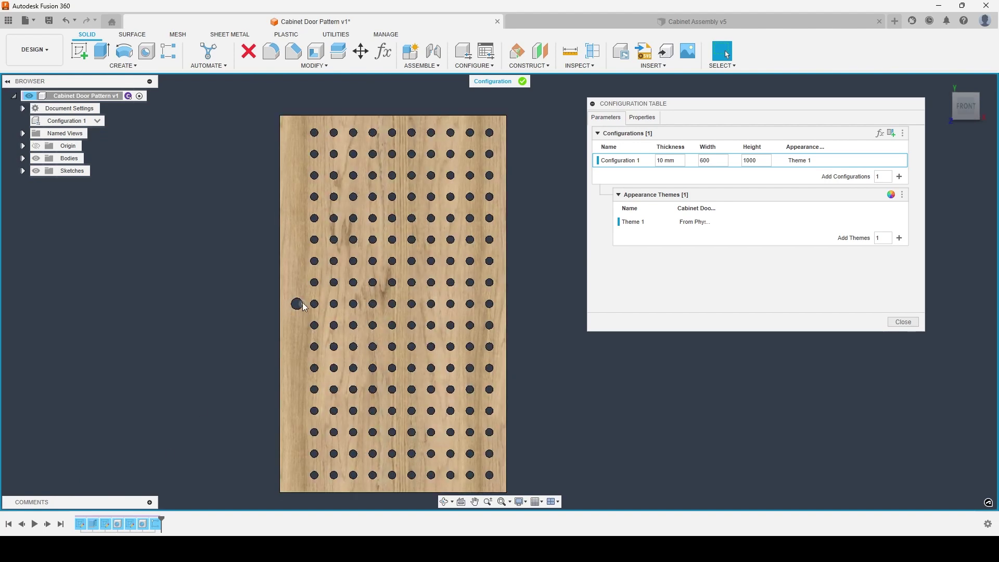
- Make the suppression of Hole1, the large handle hole, configurable
left_click(119, 528)
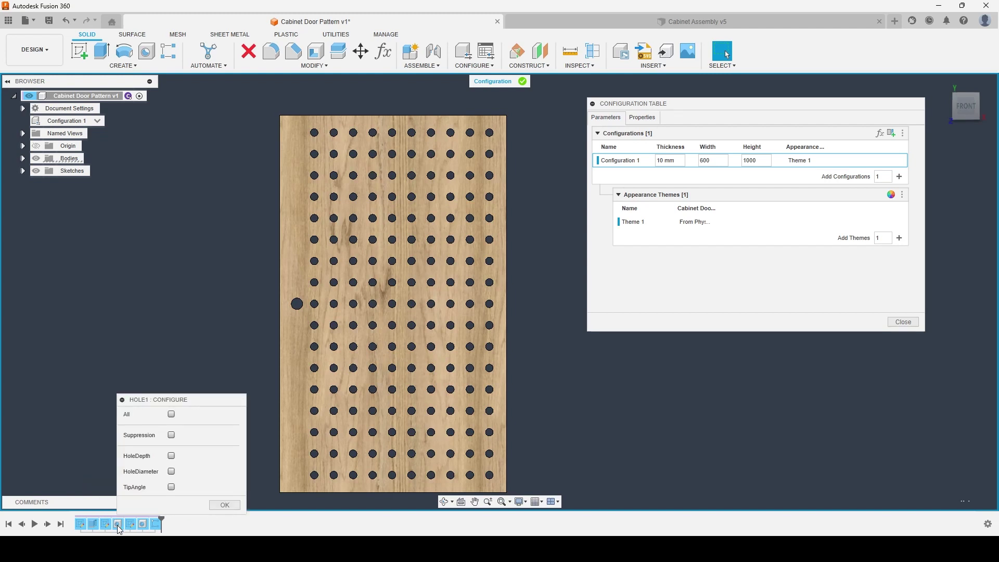
left_click(172, 436)
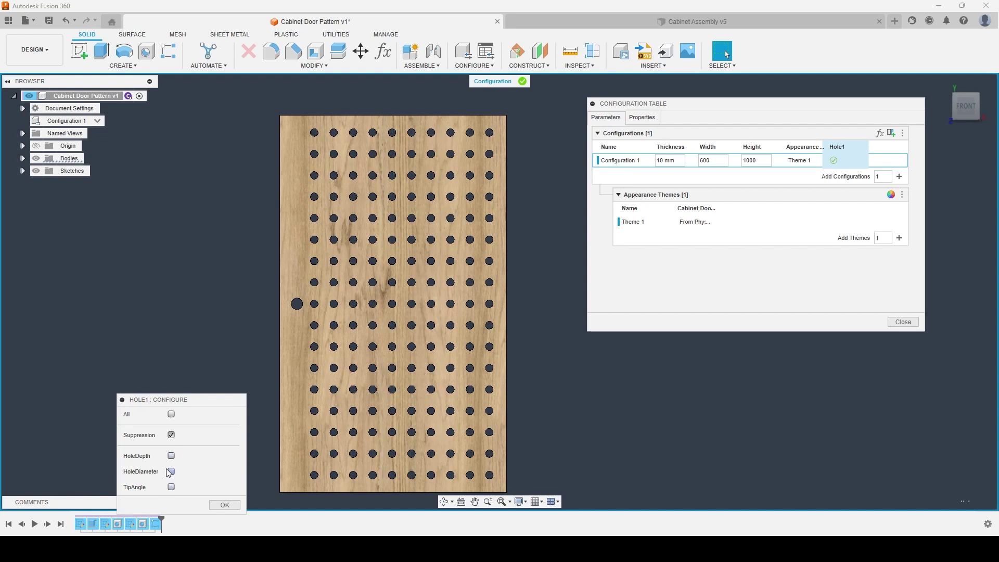
left_click(142, 524)
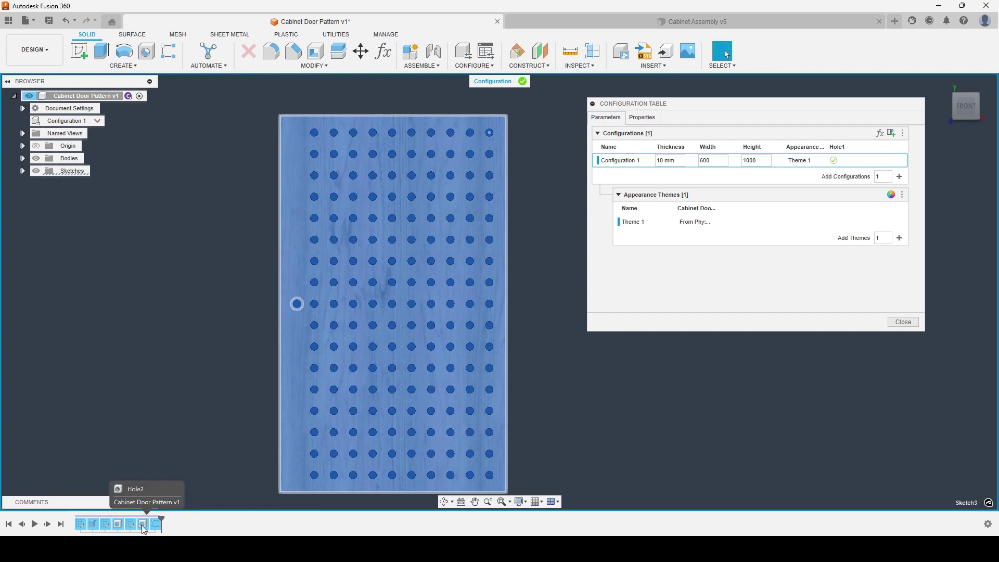
- Examine the configurable options of the rectangular hole pattern and the door panel's extrusion
left_click(156, 524)
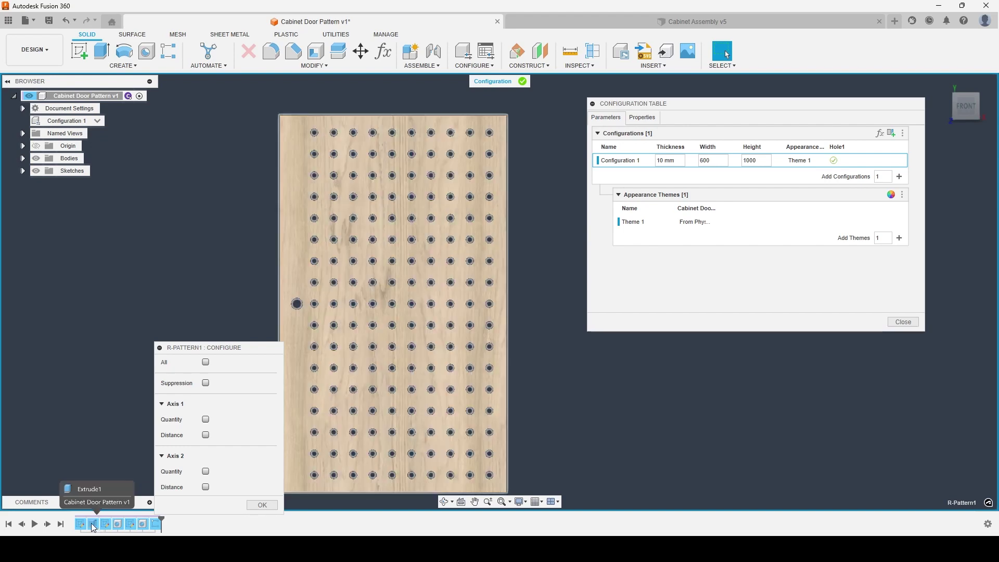
left_click(92, 524)
left_click(144, 472)
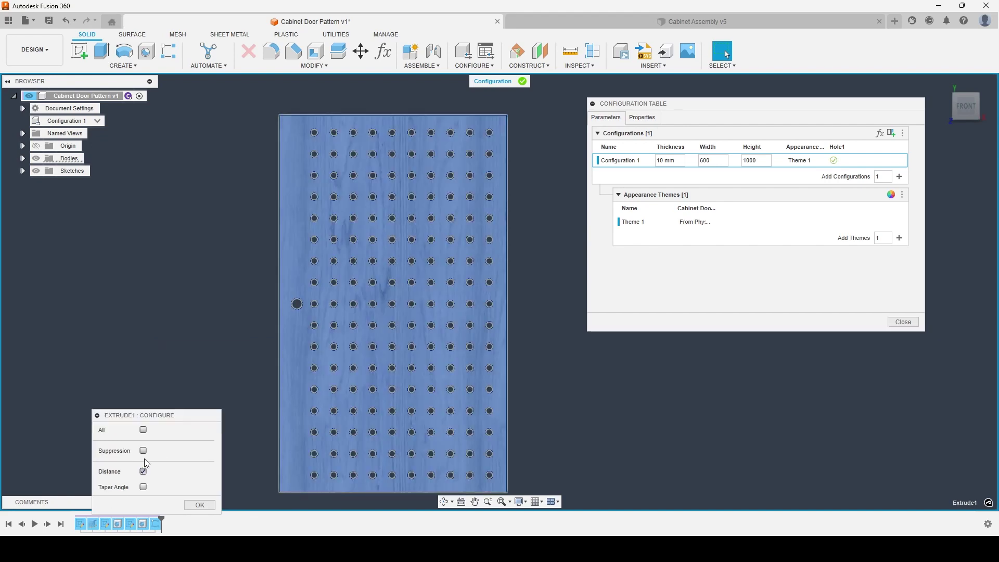
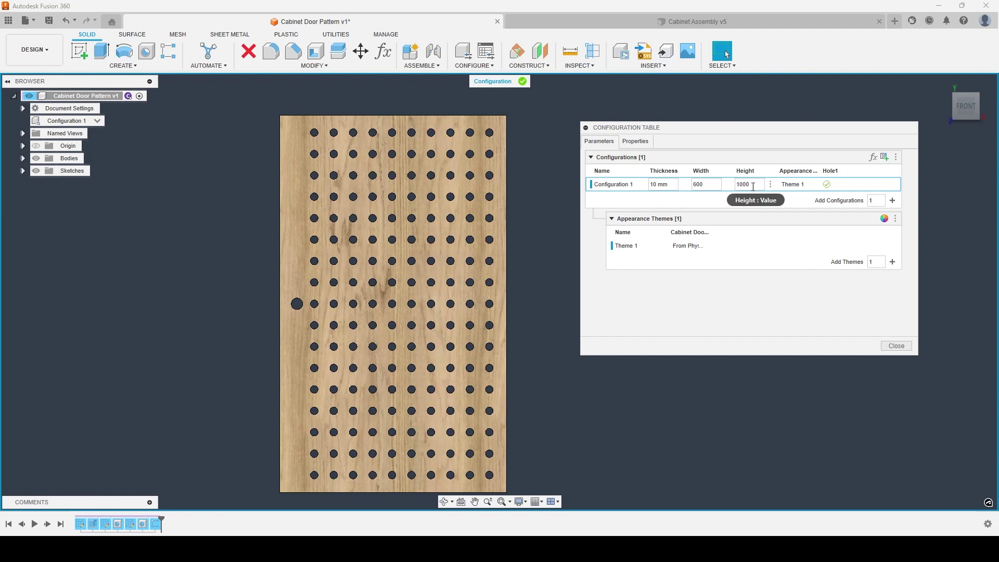
- Rename Configuration 1 as 1000x600
right_click(616, 186)
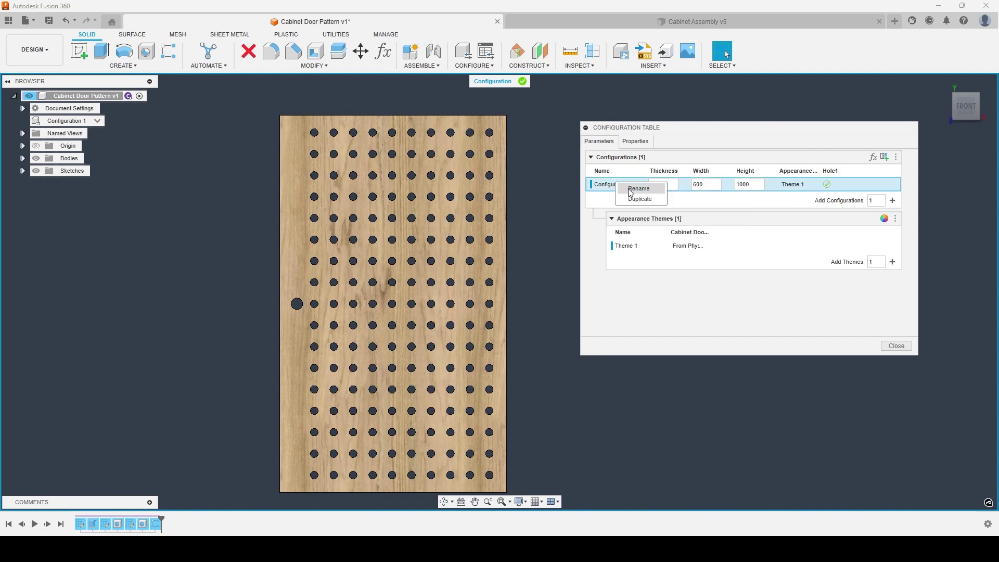
left_click(638, 189)
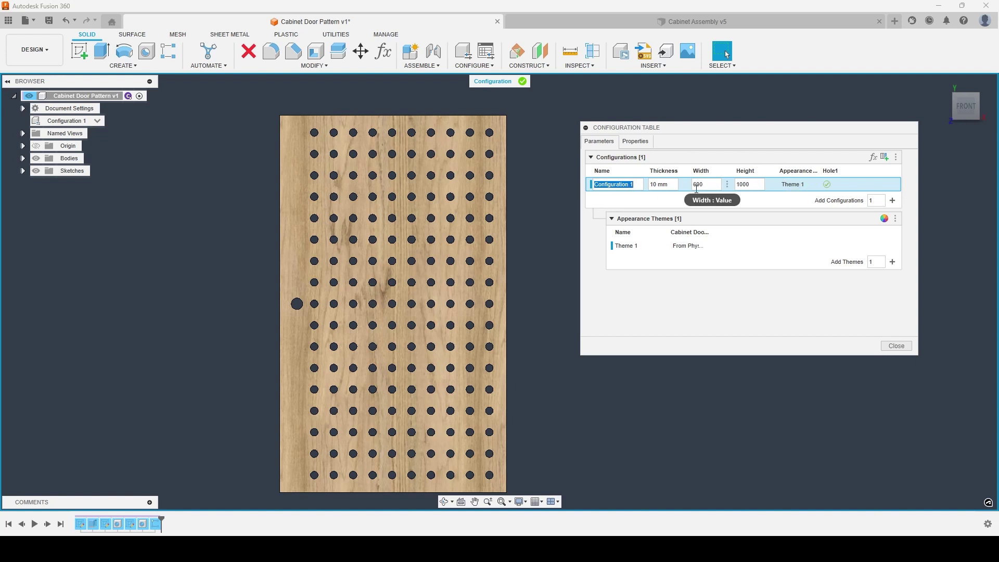
type("1000x600")
key("Return")
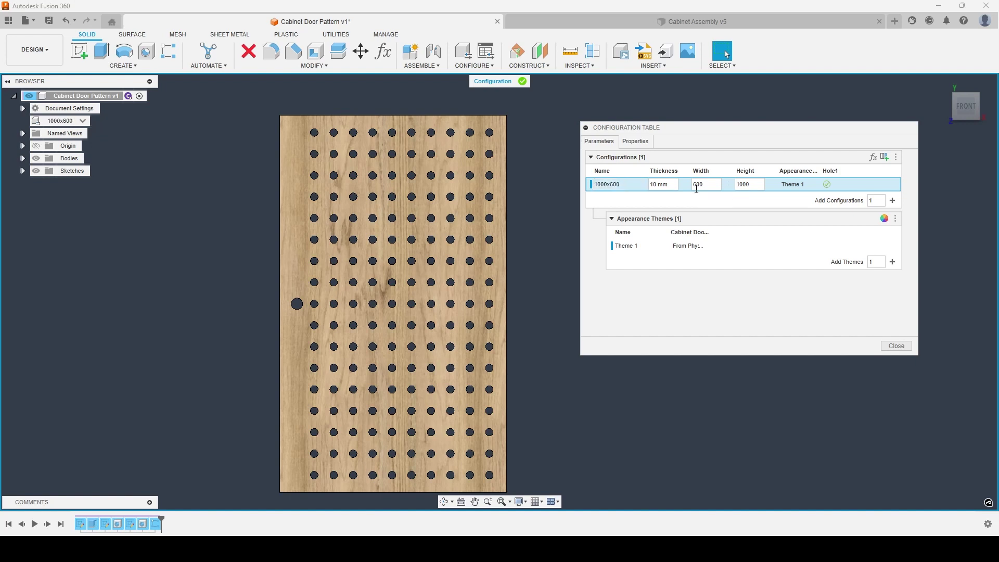
- Duplicate the 1000x600 configuration and rename the copy as 1200x600
right_click(627, 186)
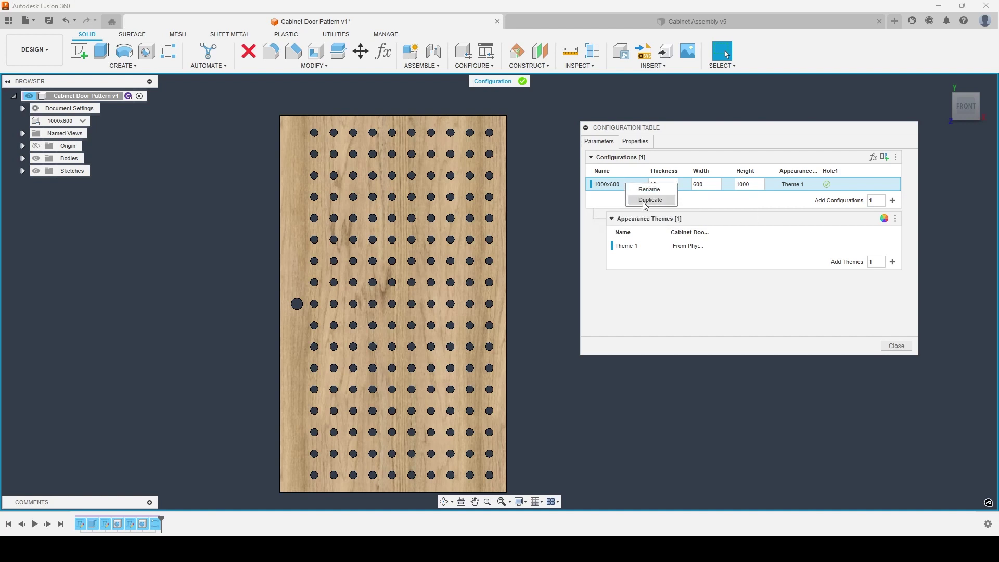
left_click(644, 204)
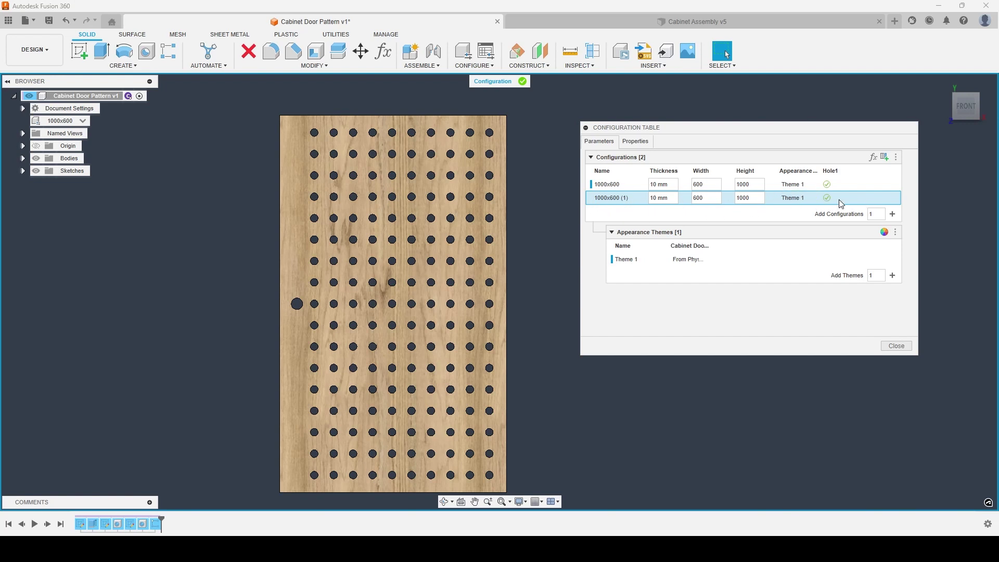
right_click(614, 201)
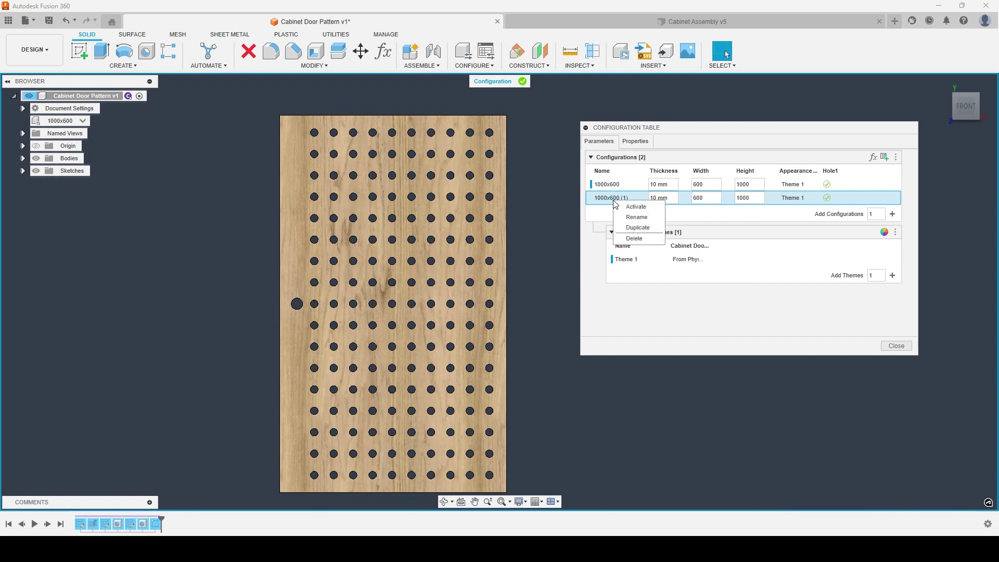
left_click(633, 219)
left_click_drag(630, 197, 620, 197)
key("BackSpace")
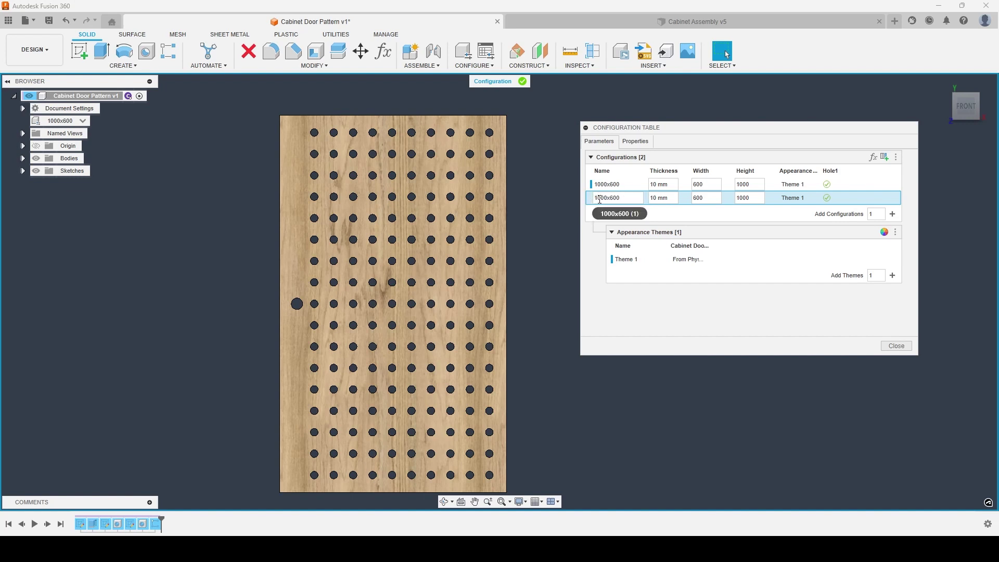
left_click_drag(598, 199, 602, 201)
type("2")
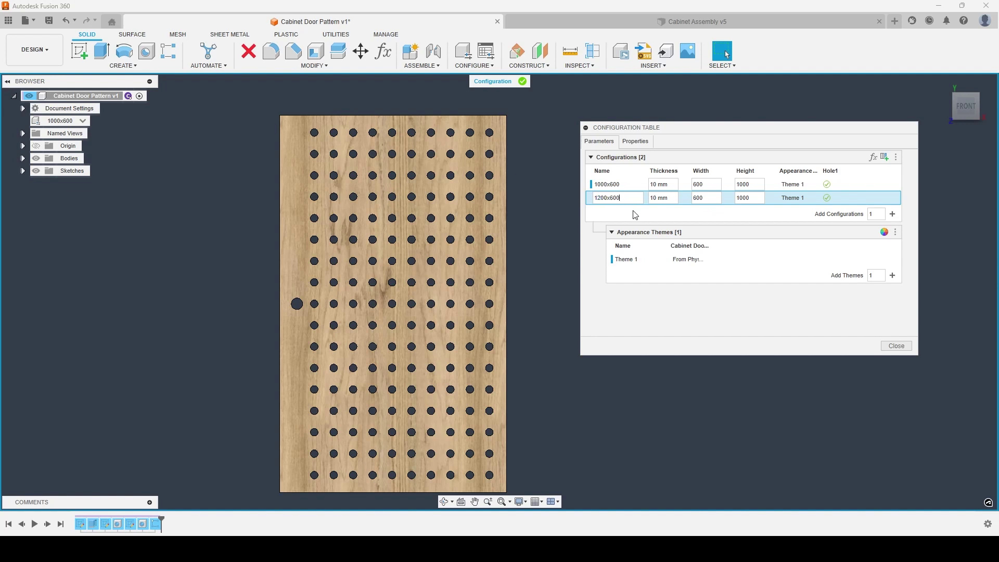
key("Return")
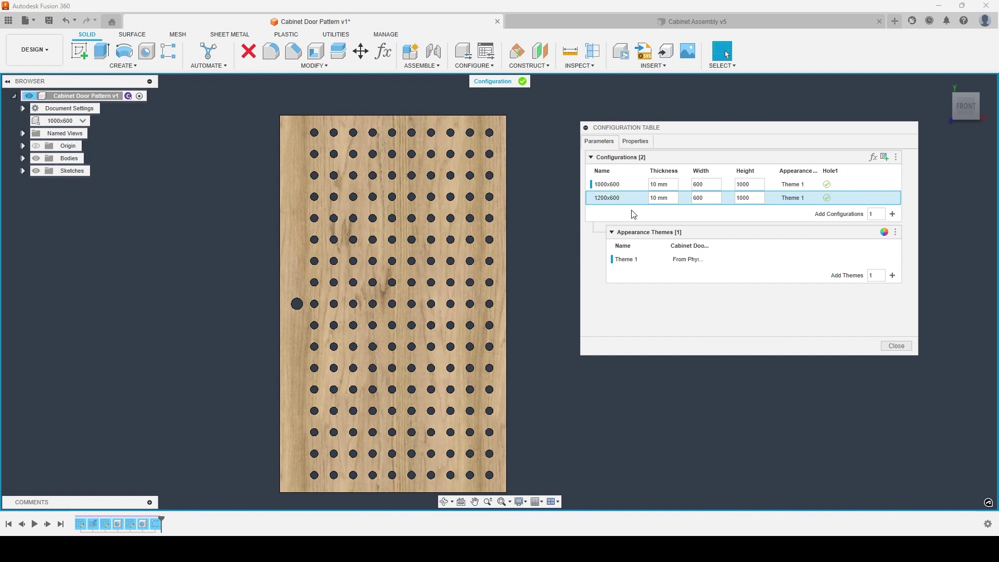
left_click(622, 185)
left_click(623, 198, "shift")
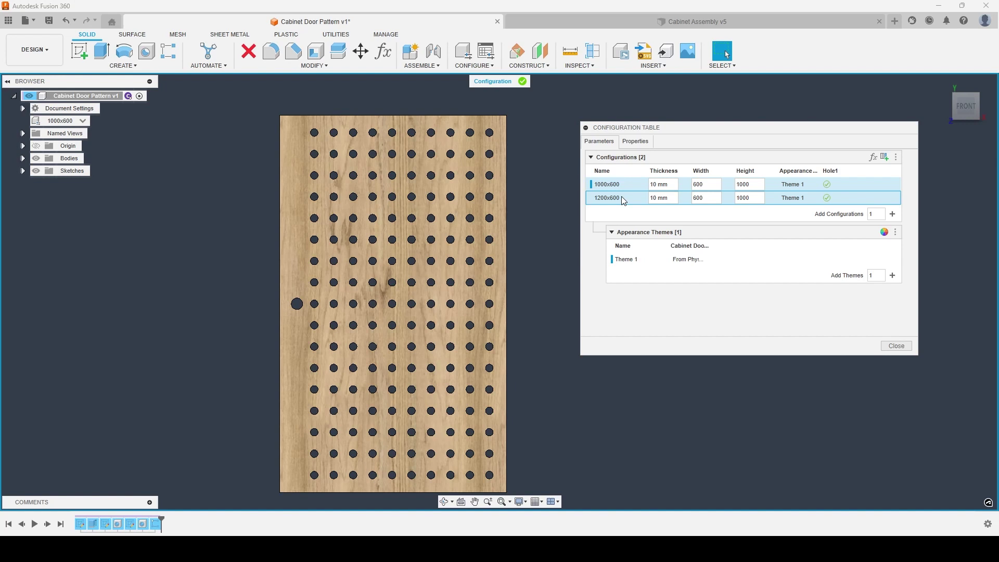
left_click(619, 185)
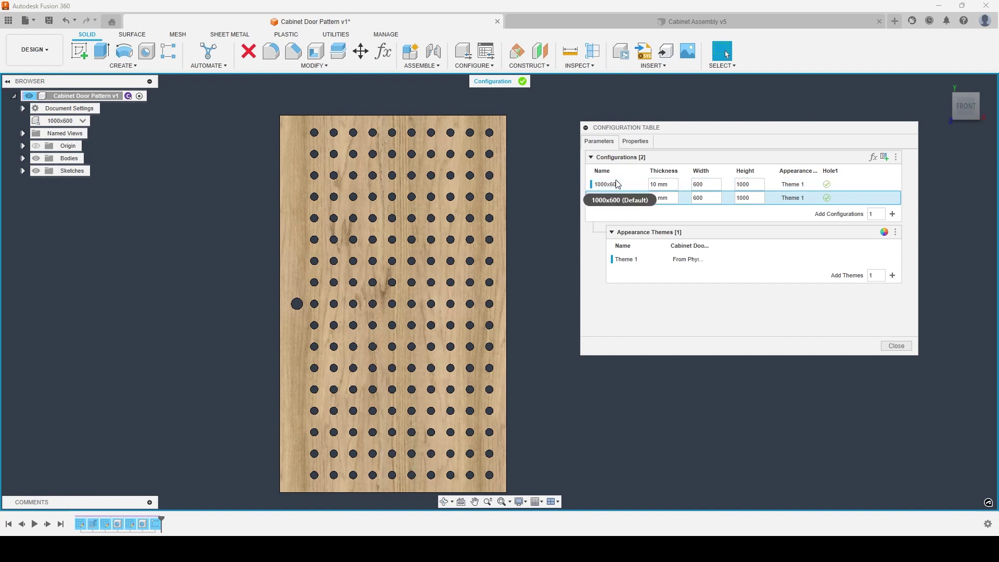
left_click(895, 157)
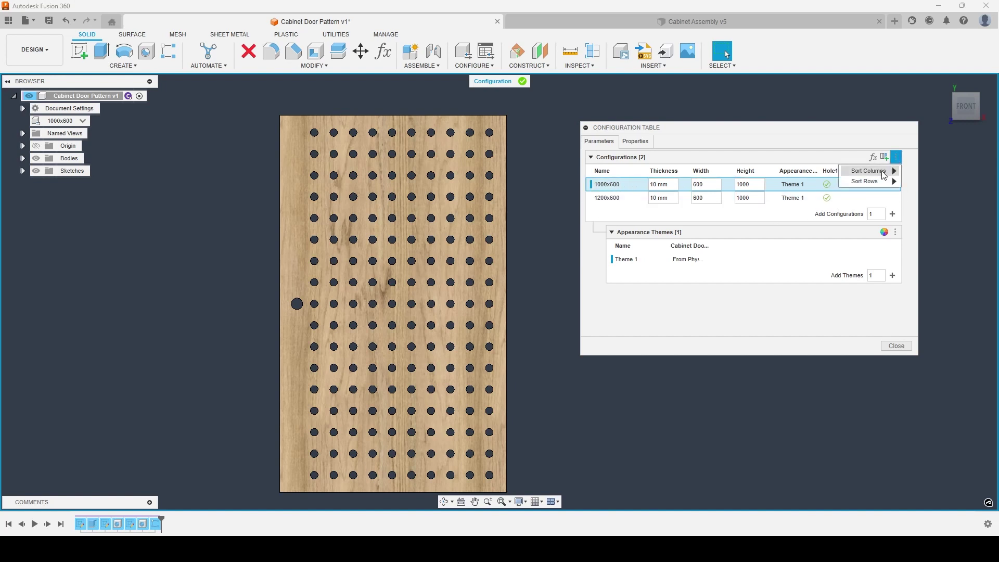
mouse_move(884, 177)
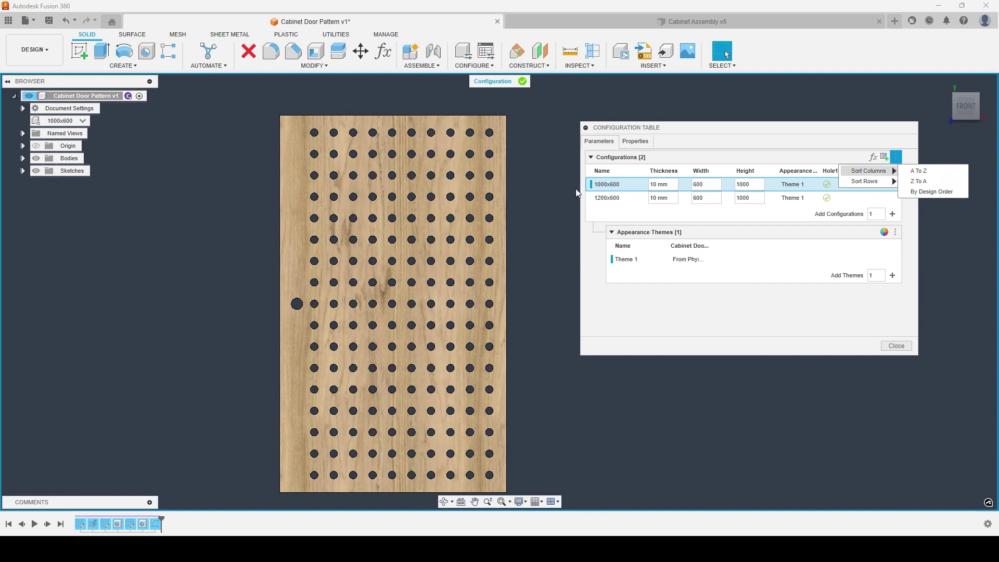
left_click(609, 201)
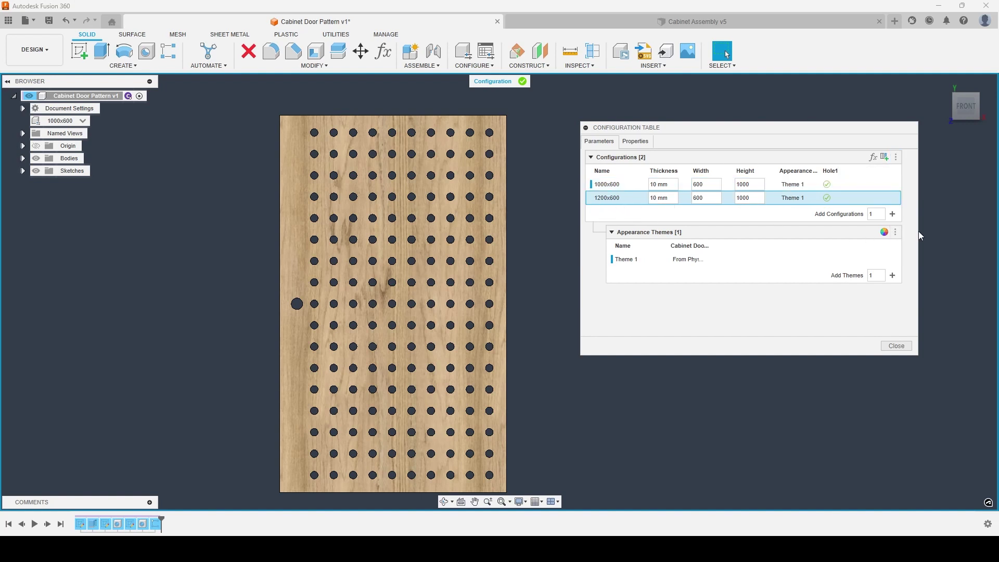
- Add two more configurations to the table and rename Configuration 3 as 1000x500
left_click_drag(880, 214, 864, 214)
left_click(893, 214)
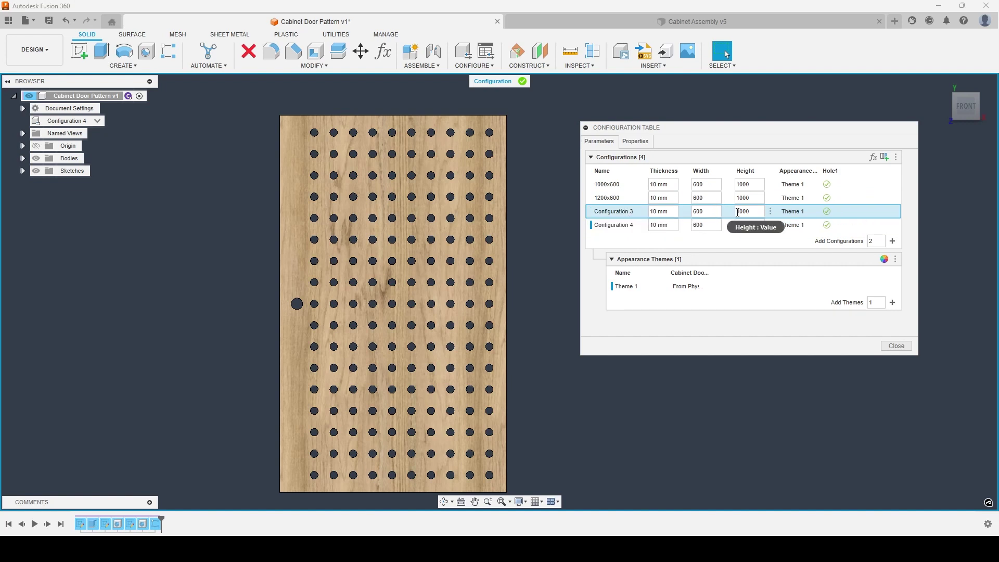
right_click(615, 212)
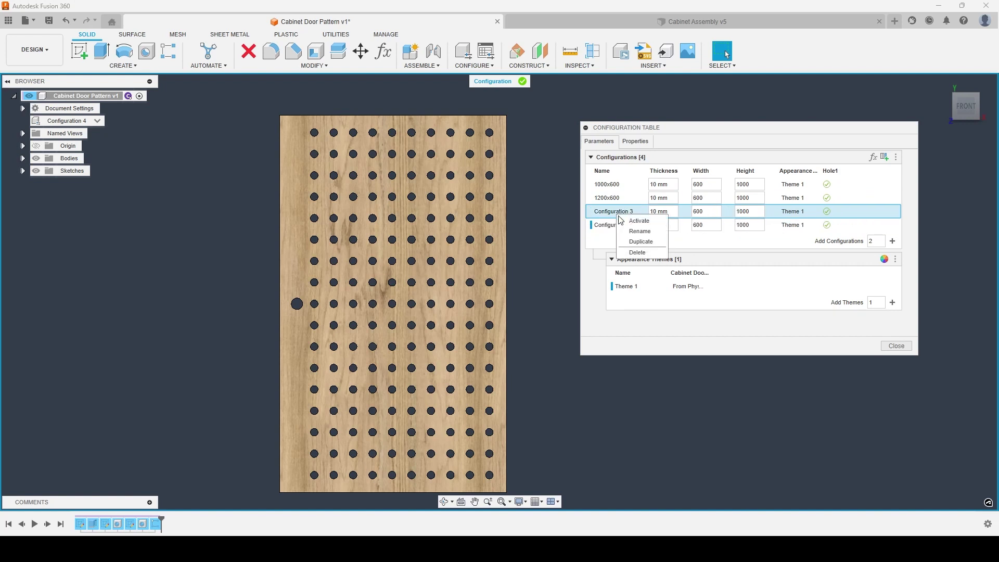
left_click(643, 236)
type("1000x500")
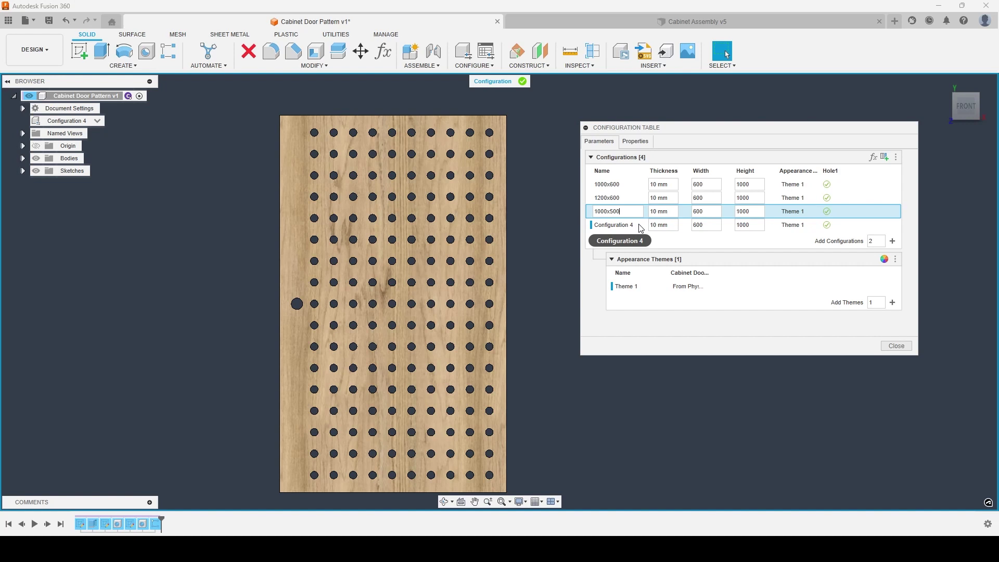
- Rename Configuration 4 as 1200x500
left_click(612, 226)
right_click(610, 232)
left_click(624, 234)
type("1200x500")
key("Return")
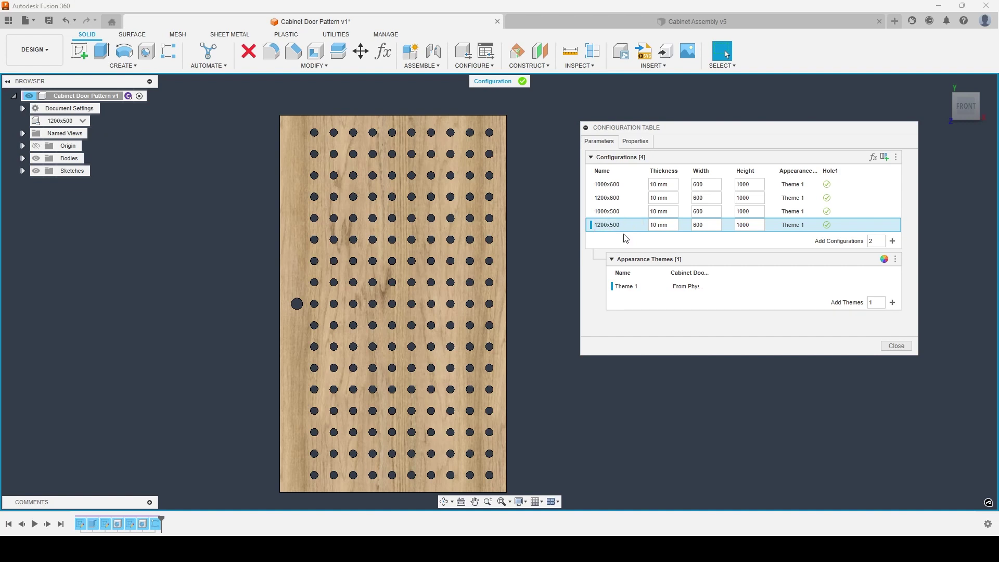
- Set the 1200x600 configuration's height to 1200 and the 1000x500 configuration's width to 500
left_click(708, 211)
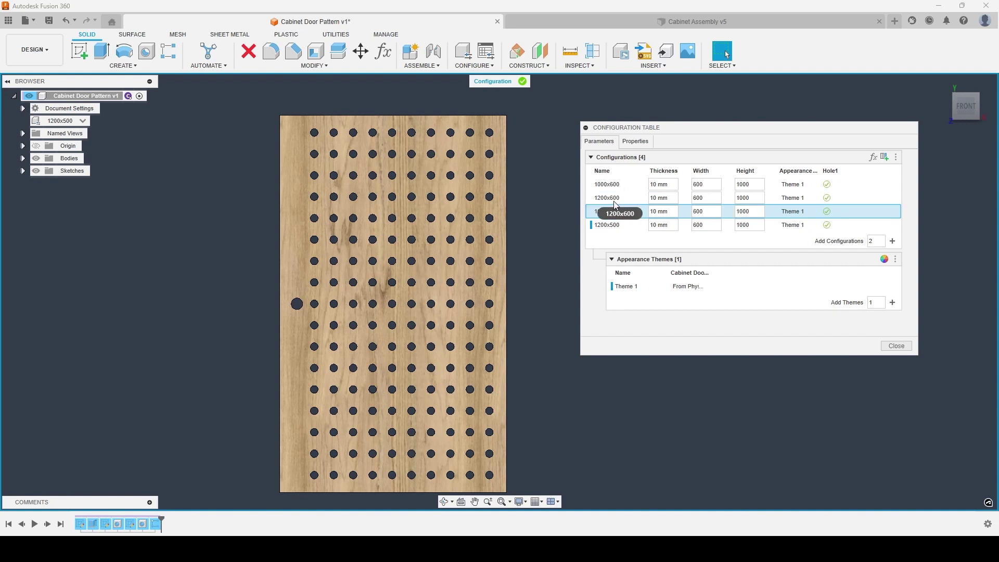
left_click_drag(754, 198, 742, 199)
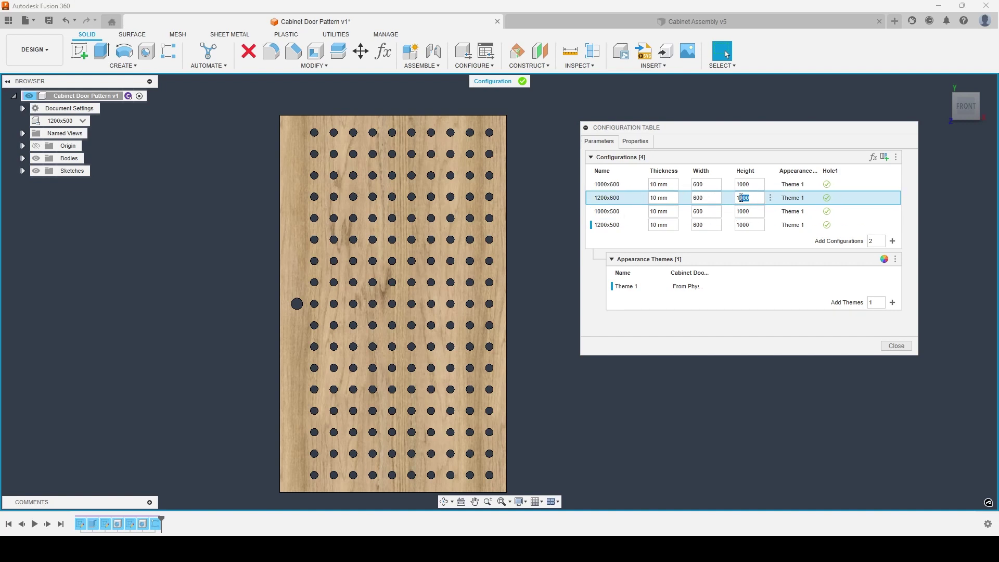
type("20")
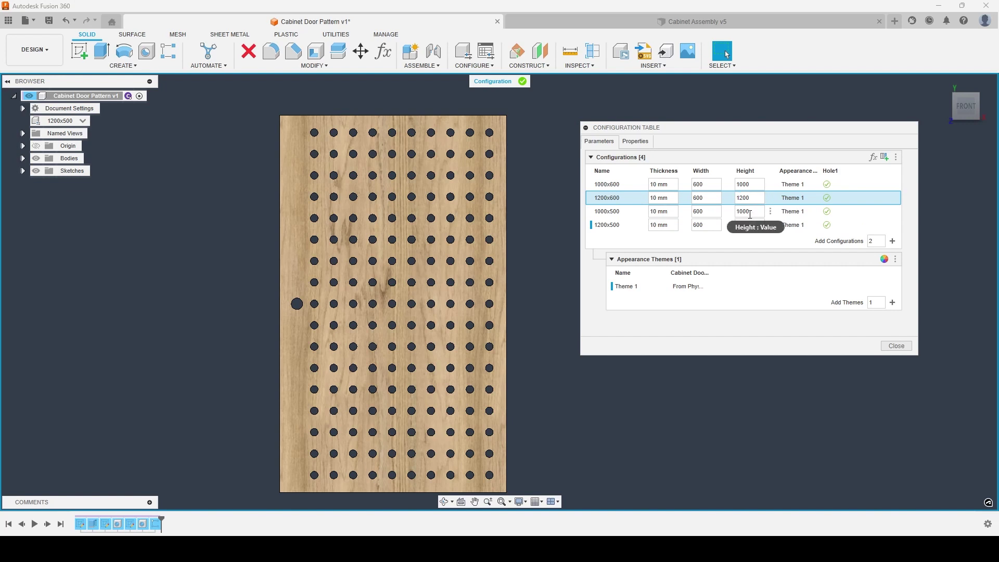
left_click_drag(704, 211, 692, 210)
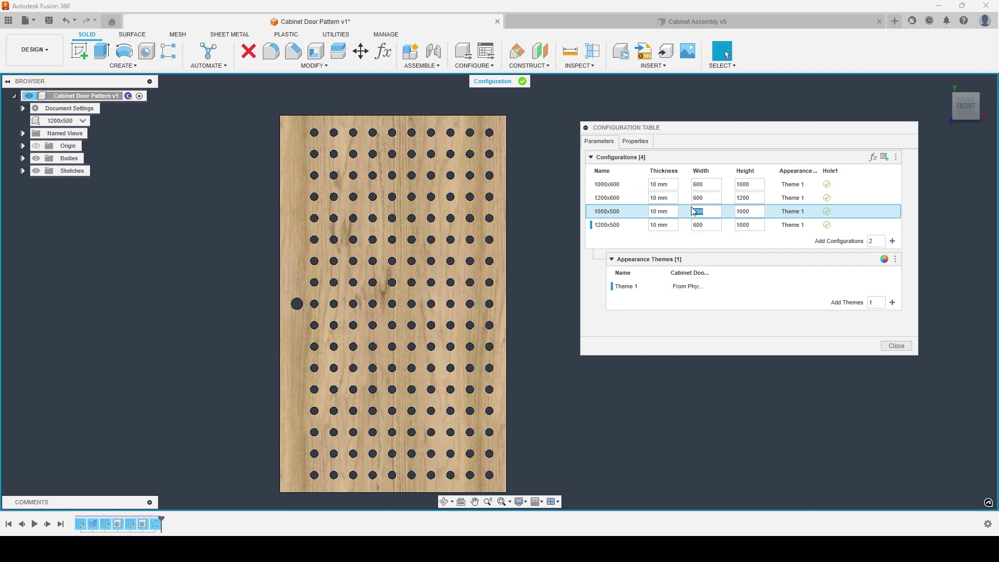
type("50")
- Set the 1200x500 configuration's width to 500 and its height to 1200
left_click(713, 226)
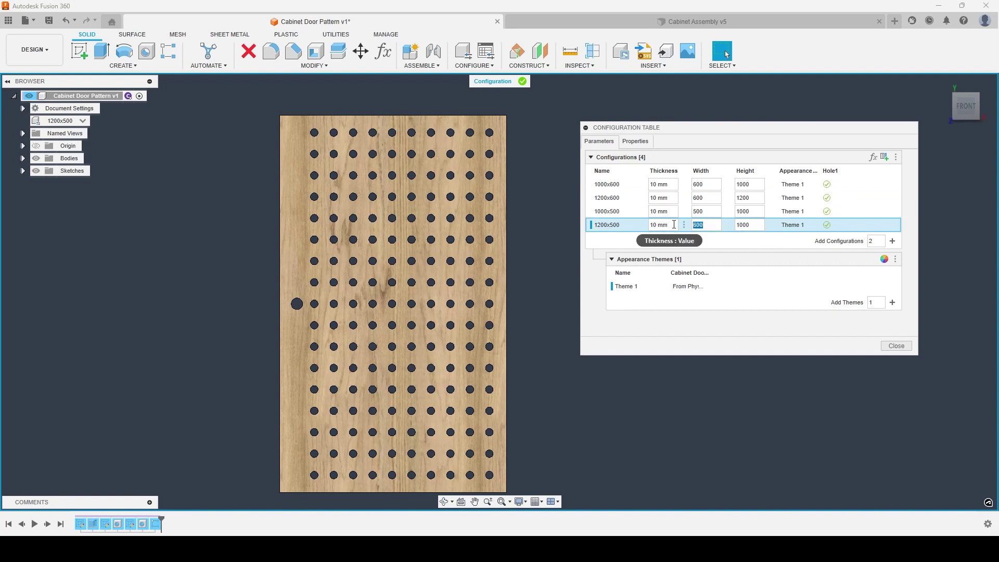
type("500")
left_click(757, 224)
type("1200")
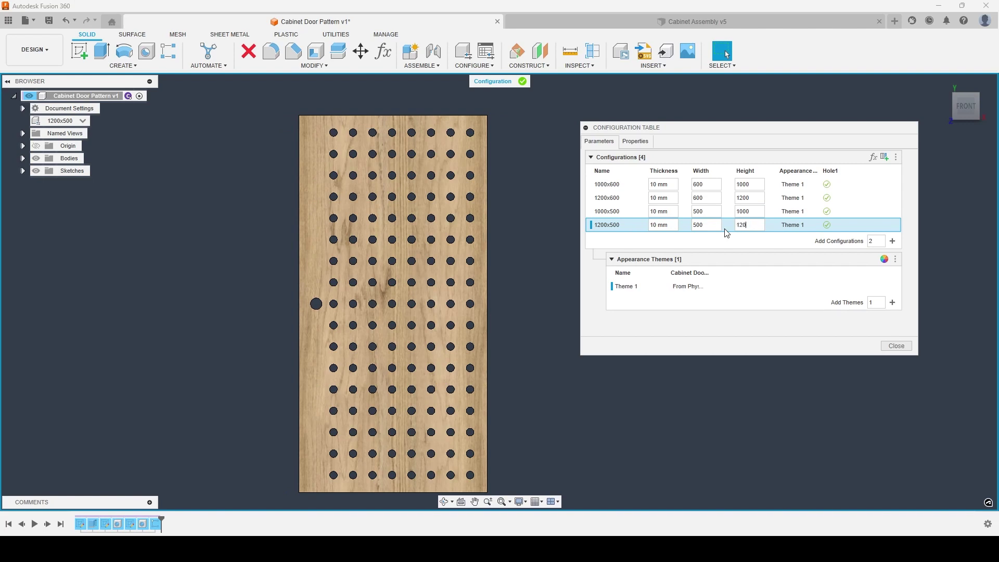
key("Return")
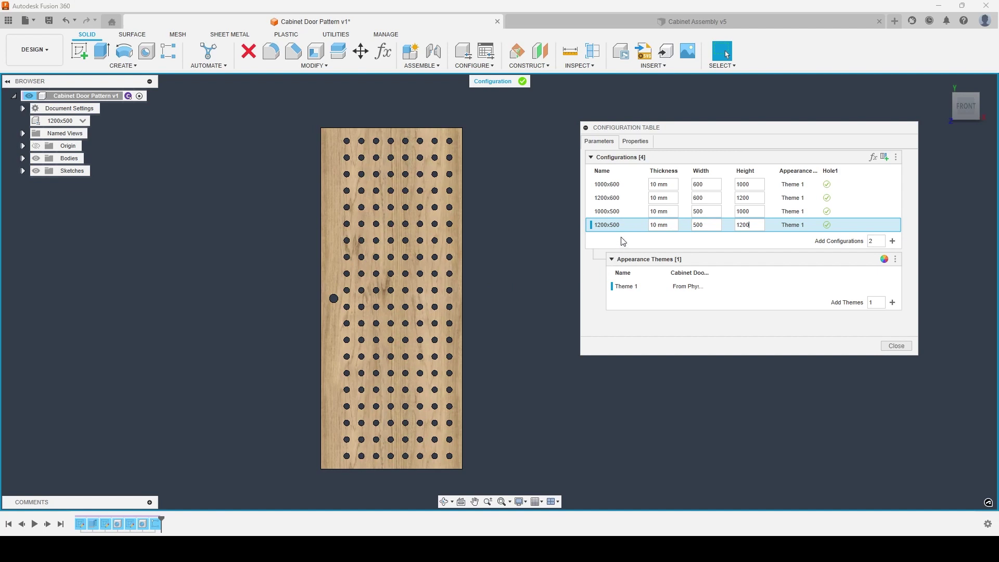
- Activate the four door configurations in turn to compare the panel sizes and hole patterns
right_click(601, 188)
left_click(622, 195)
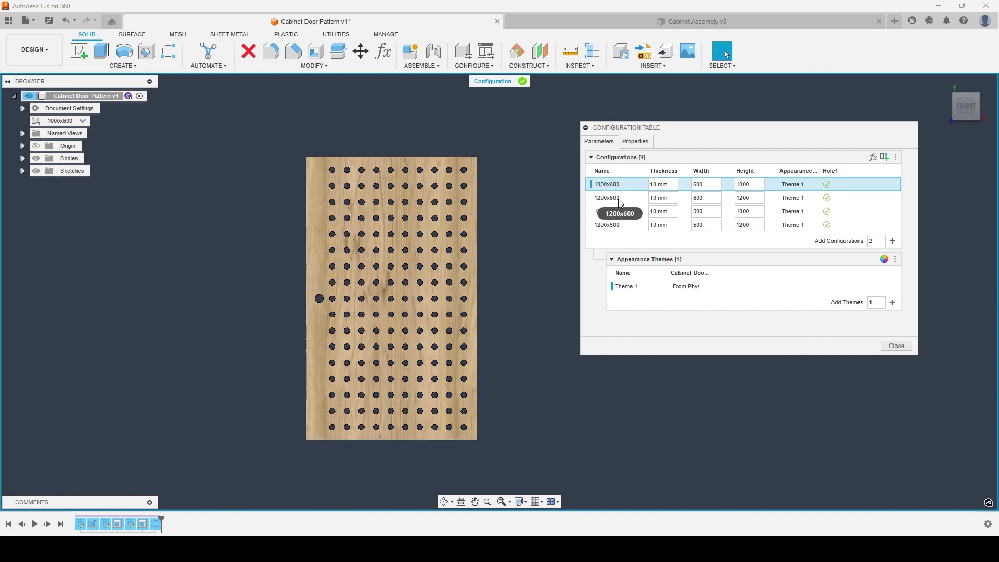
left_click(613, 198)
double_click(613, 198)
left_click(615, 212)
double_click(616, 213)
double_click(615, 225)
double_click(615, 212)
left_click(616, 197)
double_click(615, 197)
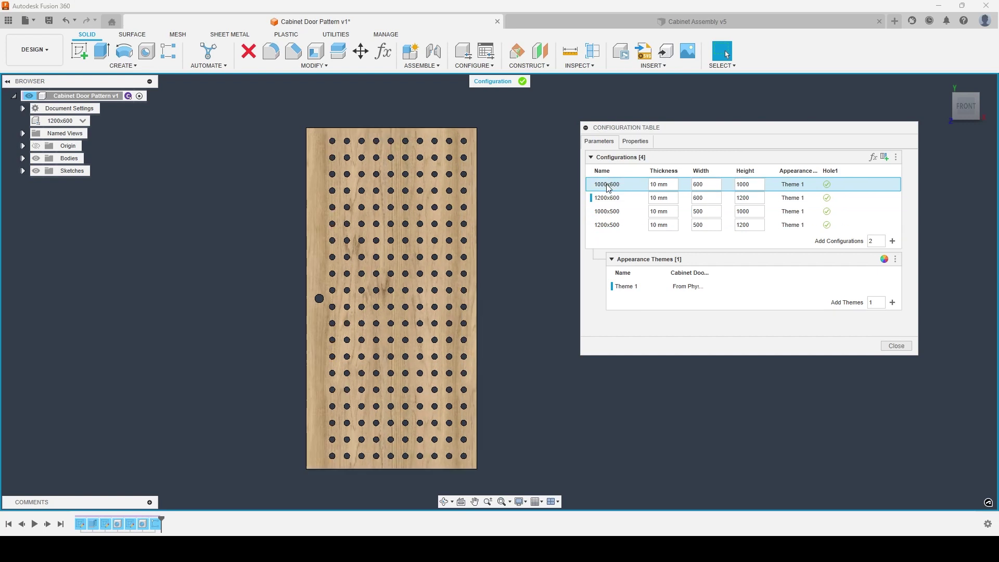
left_click(612, 214)
double_click(608, 225)
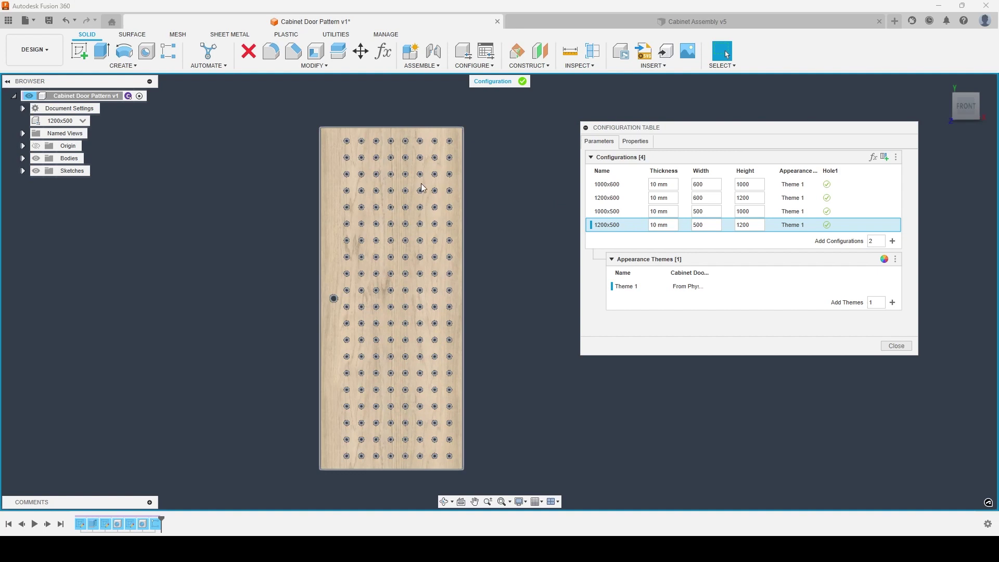
- Suppress Hole1, the large handle hole, in the 1000x600 and 1000x500 configurations
left_click(612, 186)
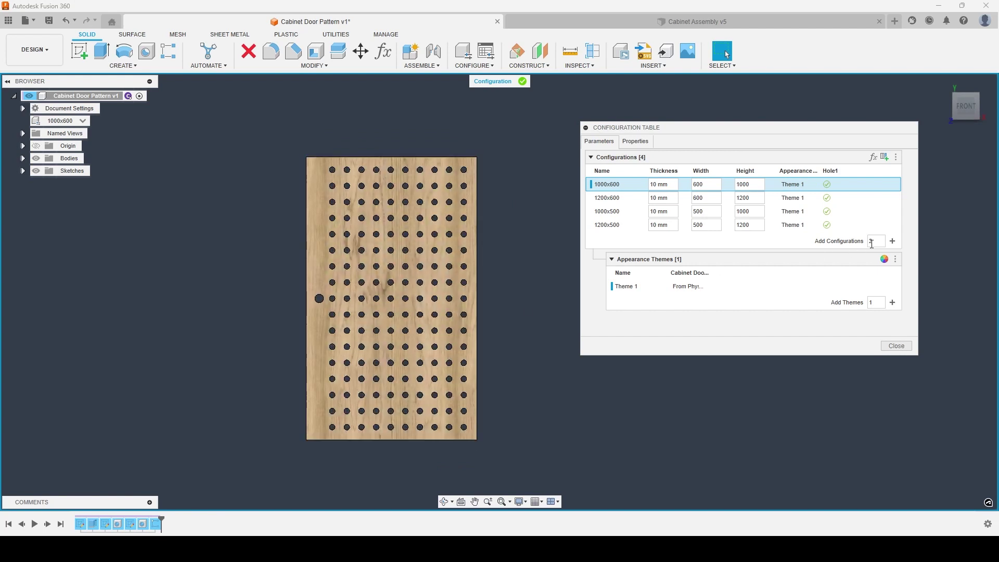
left_click(827, 185)
left_click(828, 185)
left_click(827, 185)
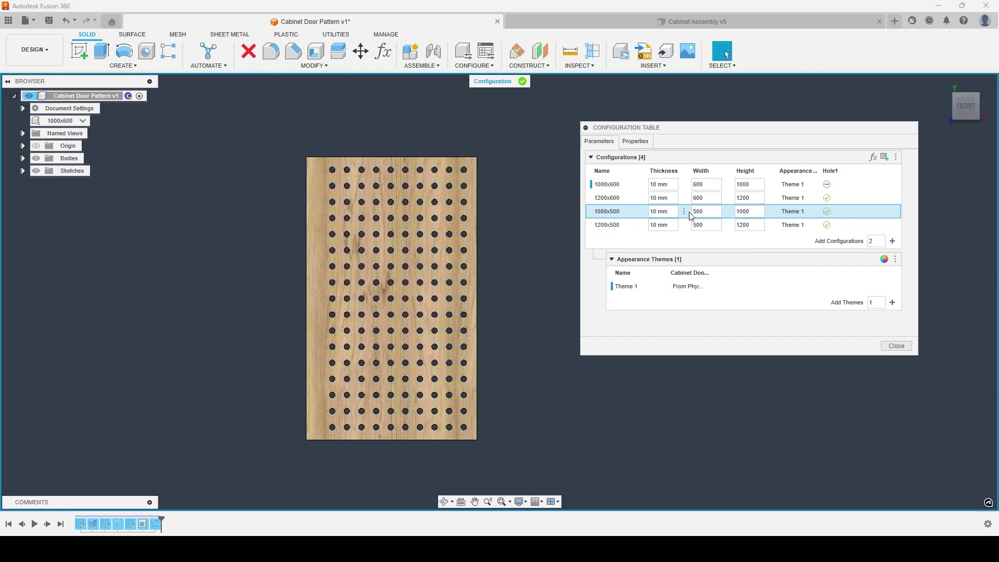
left_click(605, 211)
- Switch between the 1000 and 1200 high configurations to compare the handle hole in each
left_click(606, 185)
left_click(606, 211)
left_click(607, 186)
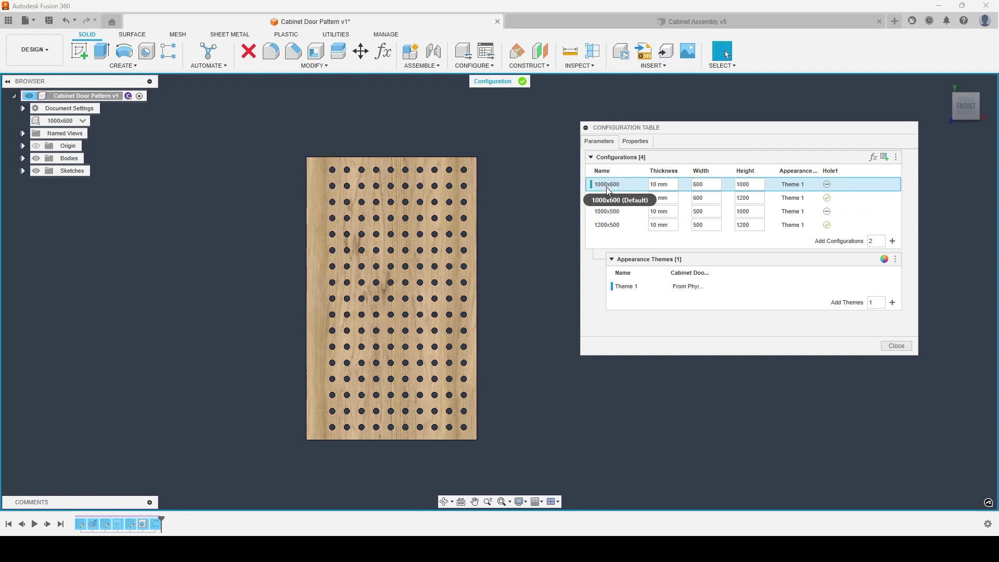
left_click(606, 199)
left_click(609, 226)
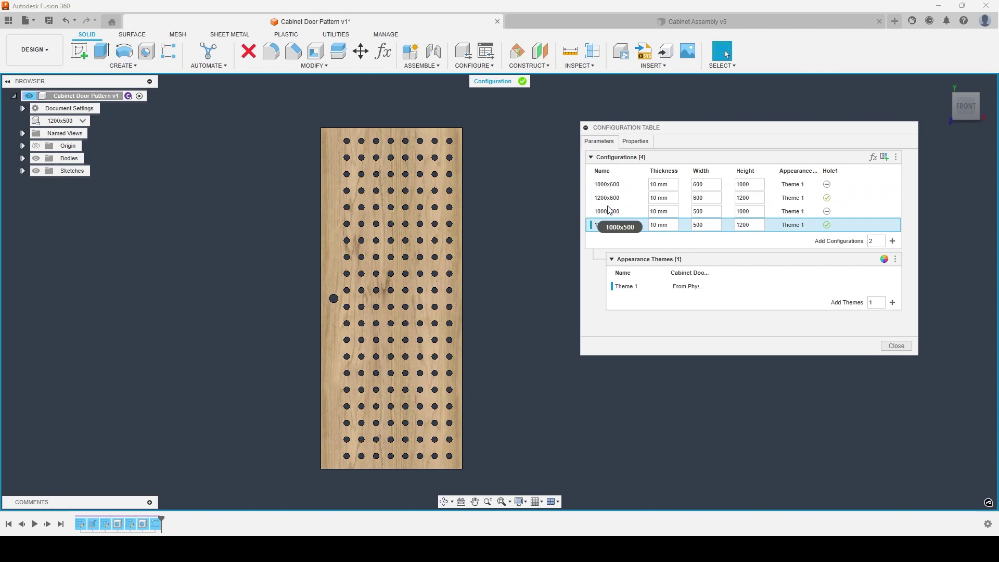
left_click(607, 198)
left_click(610, 222)
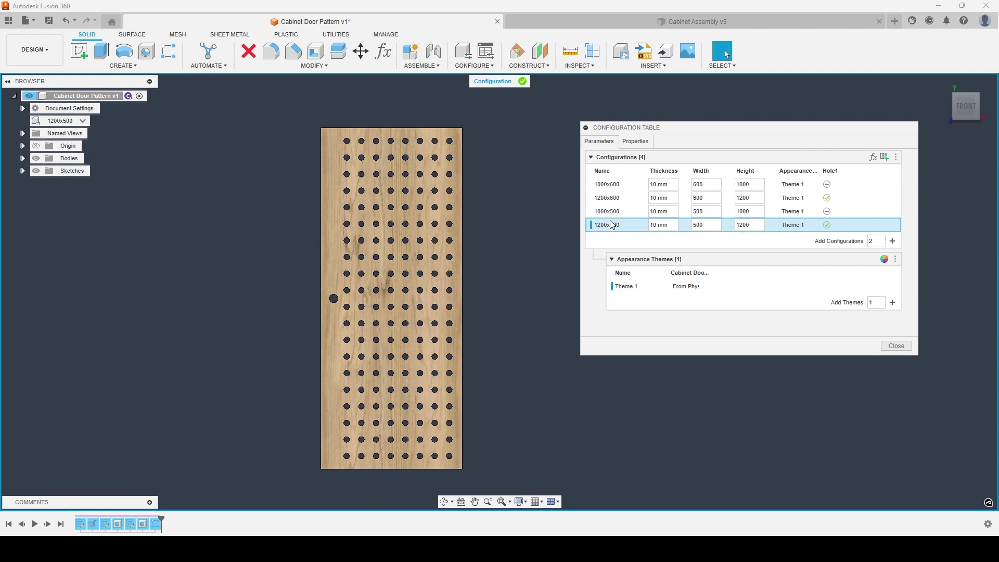
- Set the 1200x500 configuration's thickness to 12 mm
mouse_move(526, 209)
middle_mouse_down("shift")
mouse_move(466, 214)
mouse_move(470, 190)
middle_mouse_up("shift")
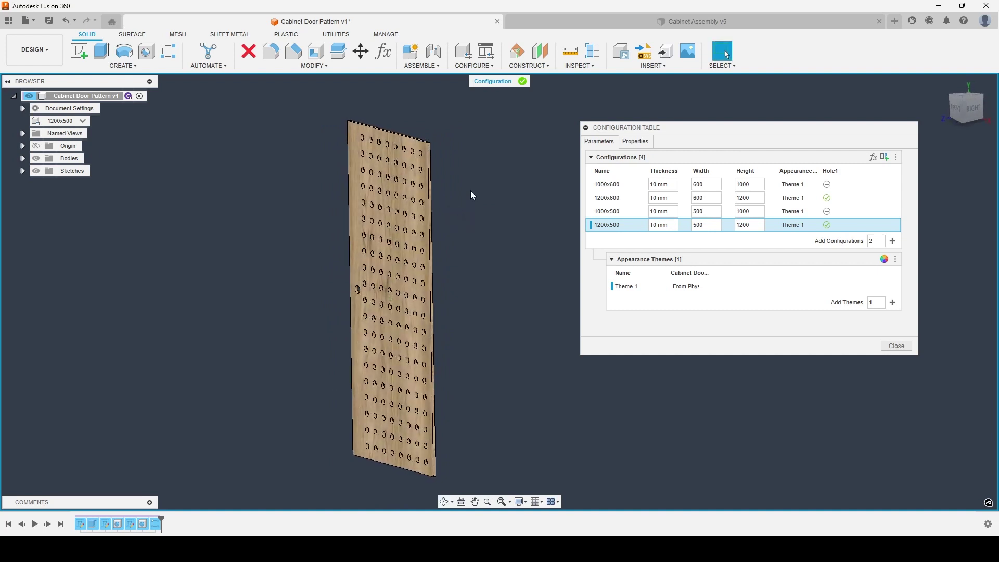
scroll(431, 151, "up", 5)
scroll(430, 153, "up", 3)
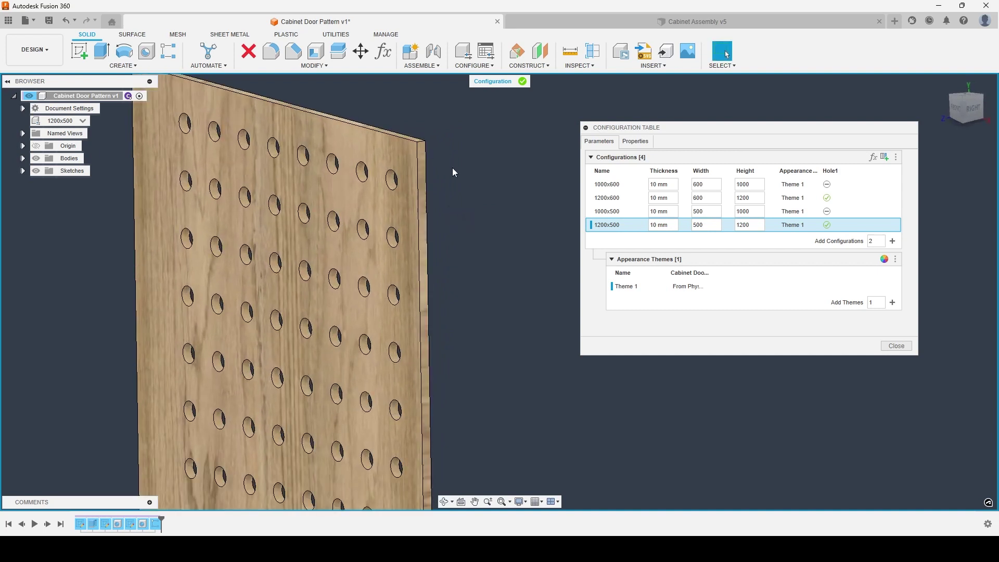
double_click(652, 225)
type("12")
left_click(618, 212)
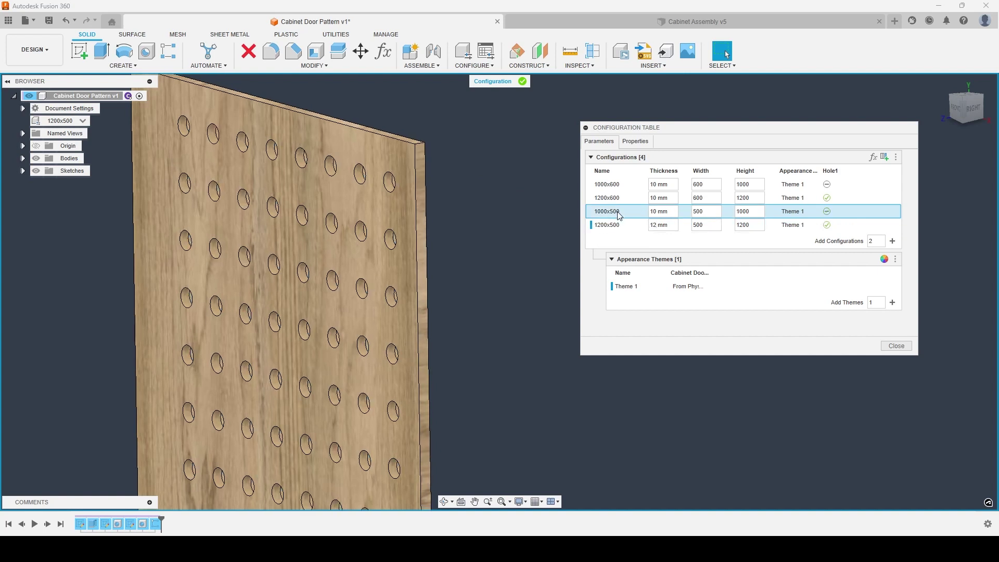
- Examine the pattern holes in the 12 mm thick door panel up close
middle_click_drag(429, 181, 363, 195, "shift")
scroll(365, 193, "up", 6)
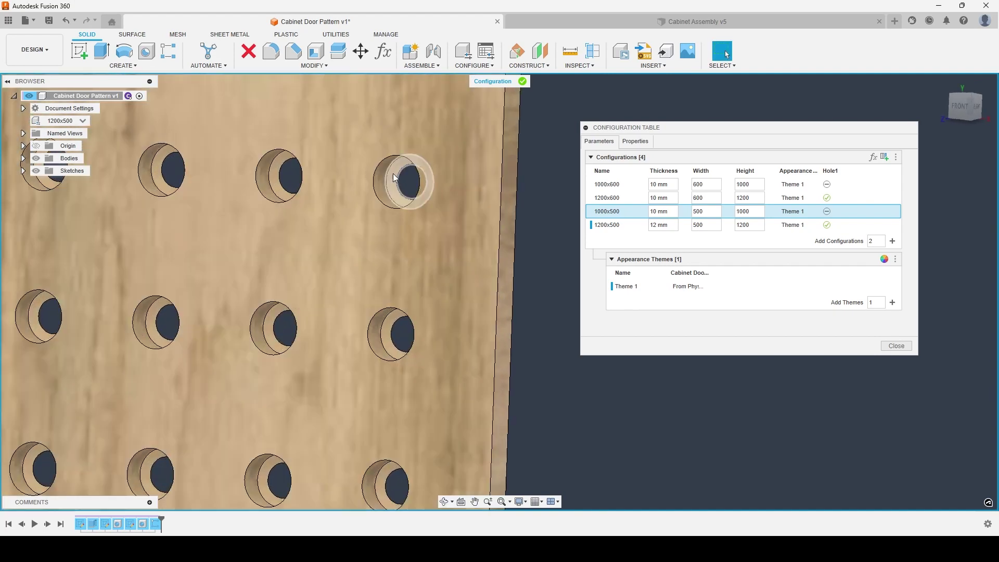
scroll(394, 182, "down", 3)
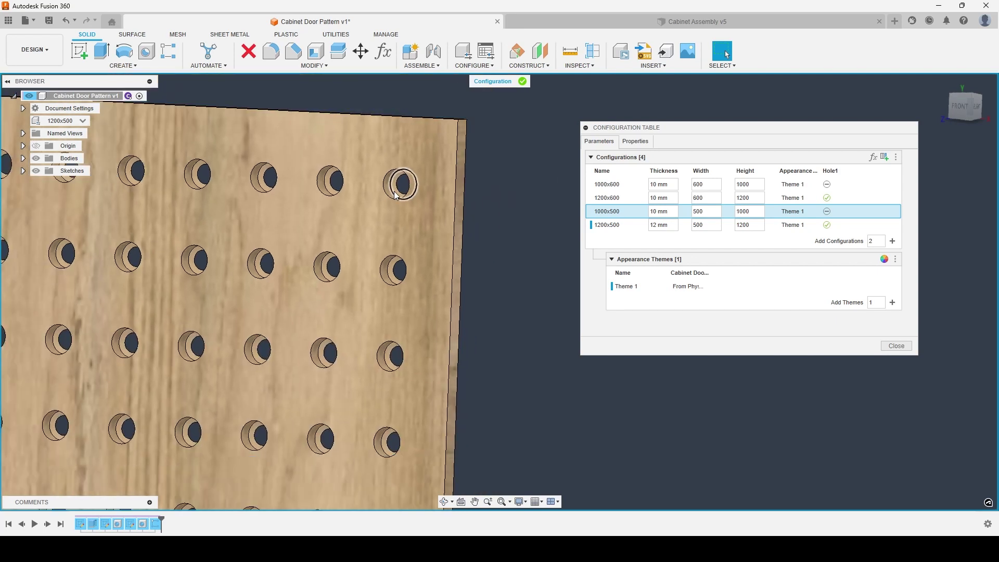
- Set the 1200x600 configuration's thickness to 12 mm and activate that configuration
left_click(656, 198)
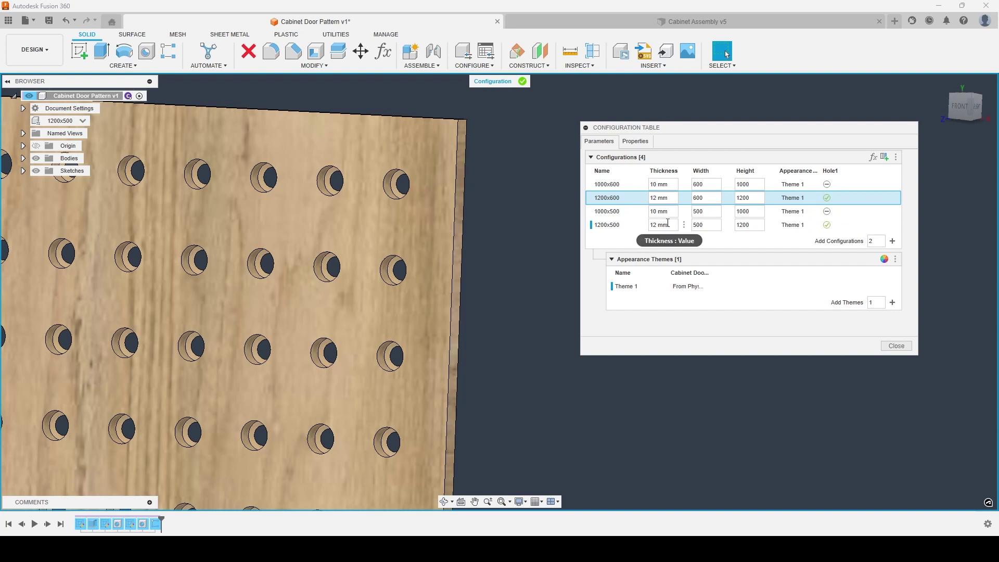
left_click(626, 223)
left_click(602, 200)
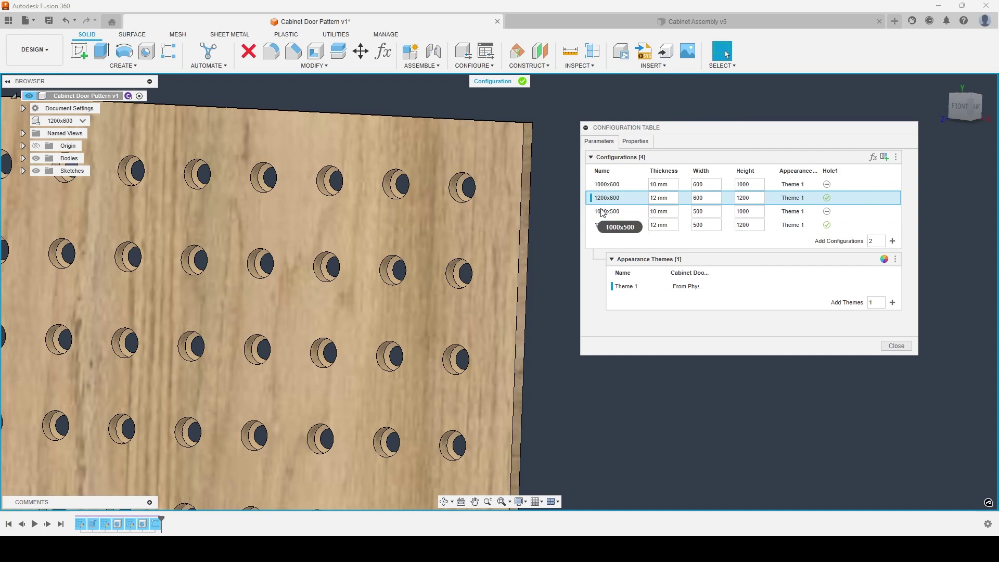
- Switch between the 1000x500, 1200x600 and 1200x500 configurations to compare the panel's thickness and holes
left_click(603, 211)
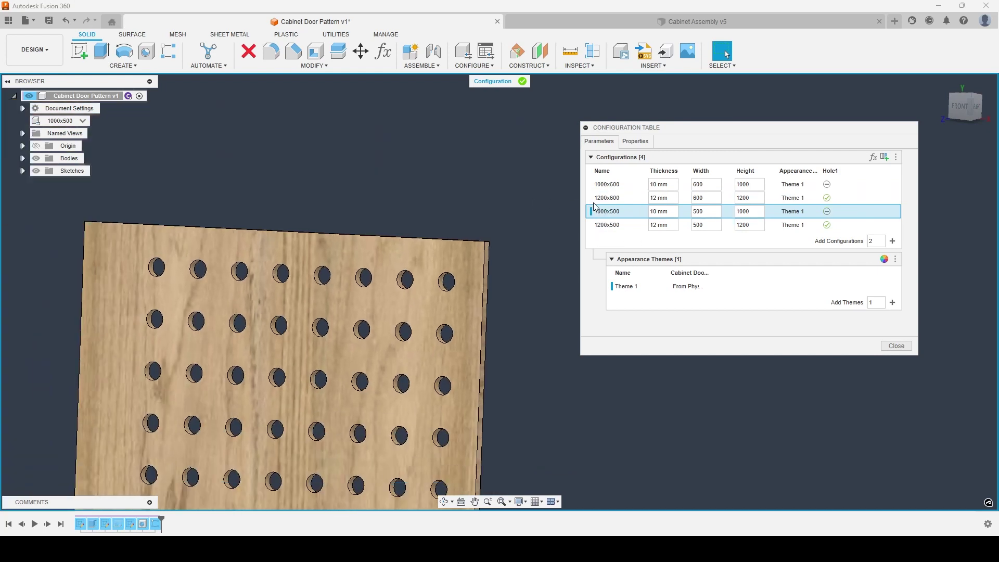
left_click(610, 201)
left_click(615, 212)
left_click(614, 225)
scroll(430, 185, "down", 5)
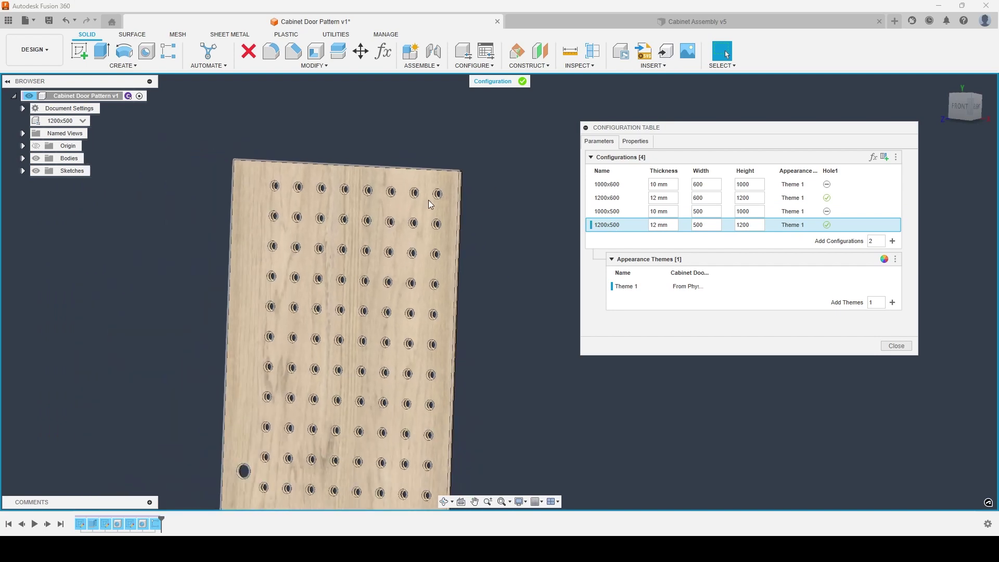
scroll(464, 206, "down", 3)
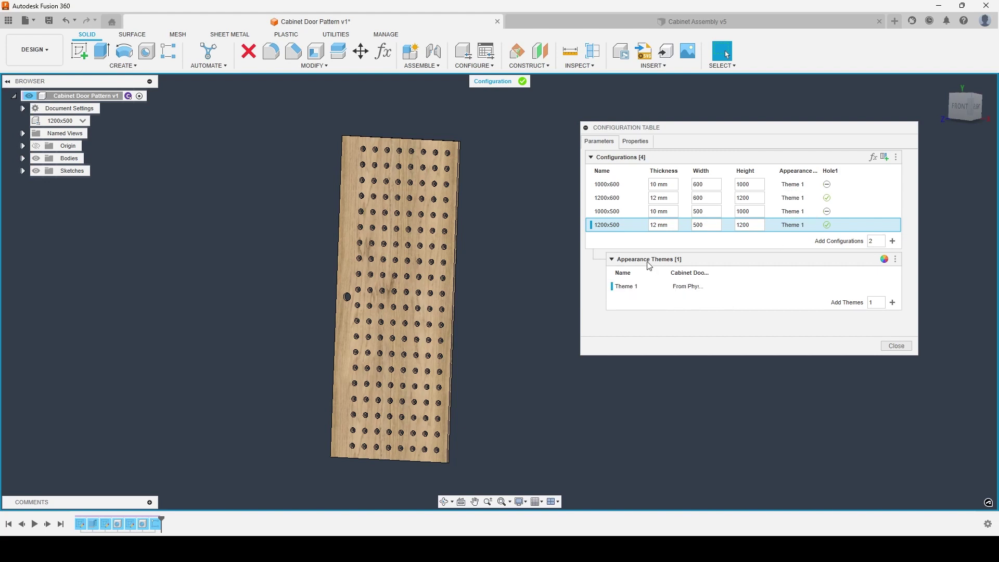
- Set the appearance of Theme 1 to Steel - Satin and rename the theme to Steel
right_click(625, 291)
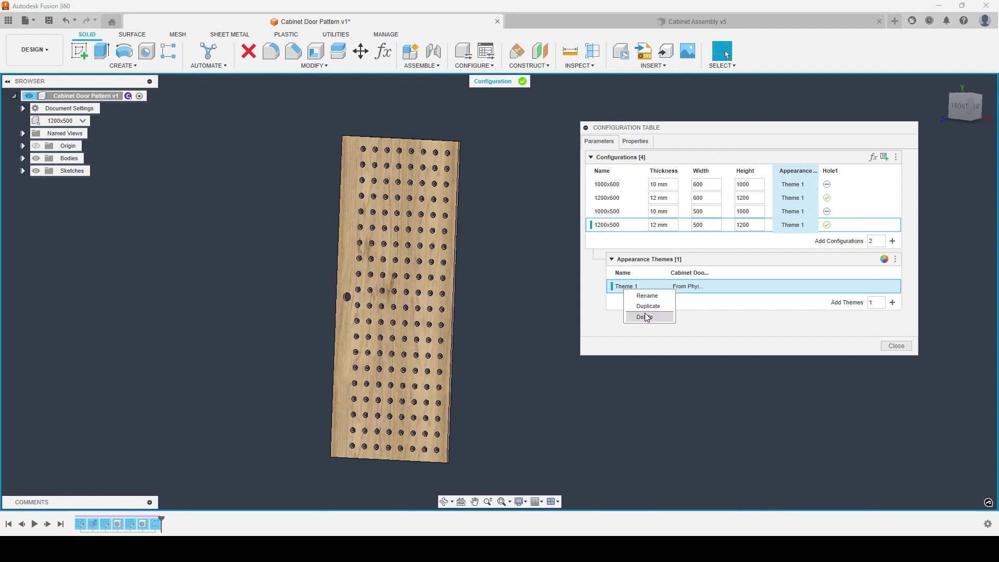
left_click(619, 307)
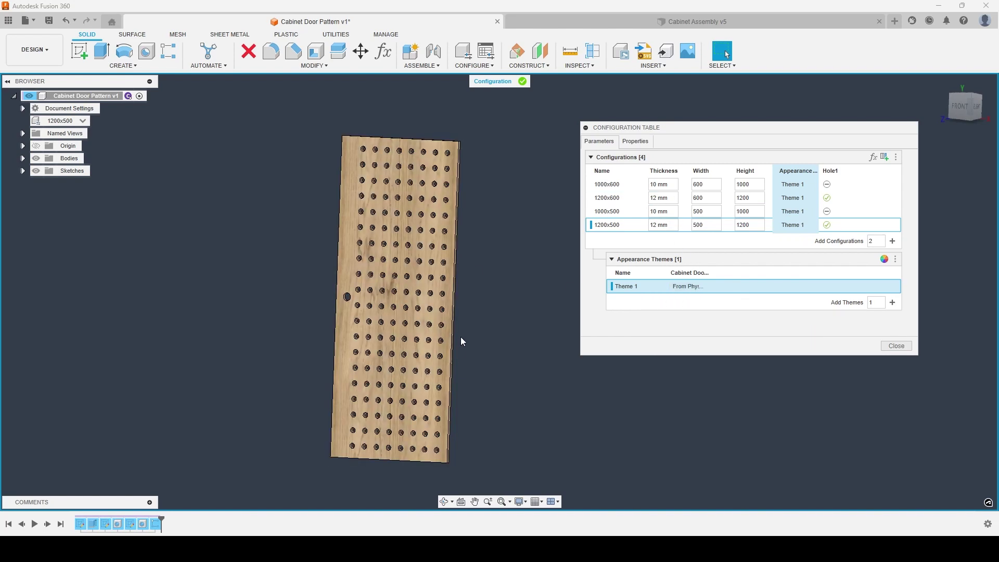
left_click(688, 287)
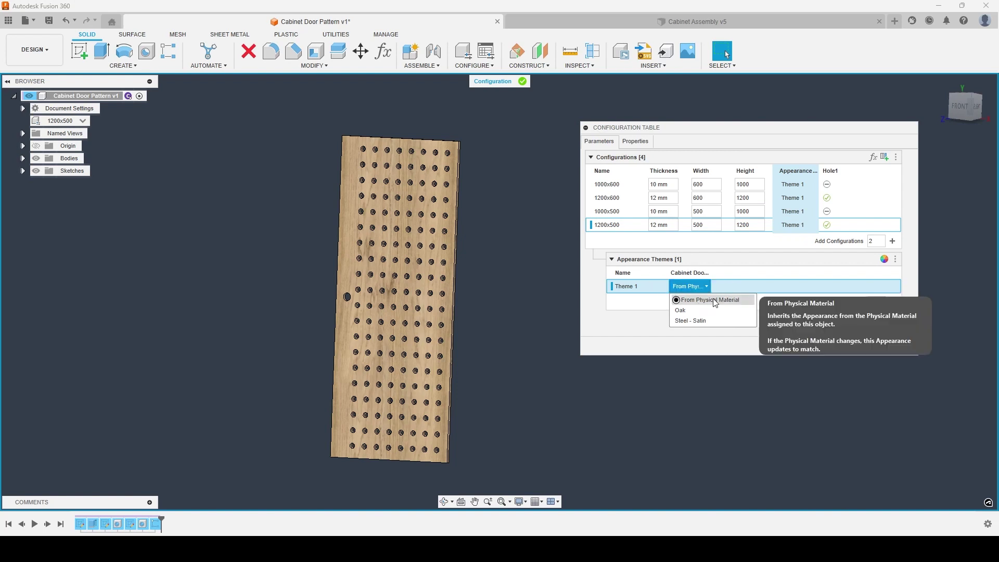
left_click(693, 321)
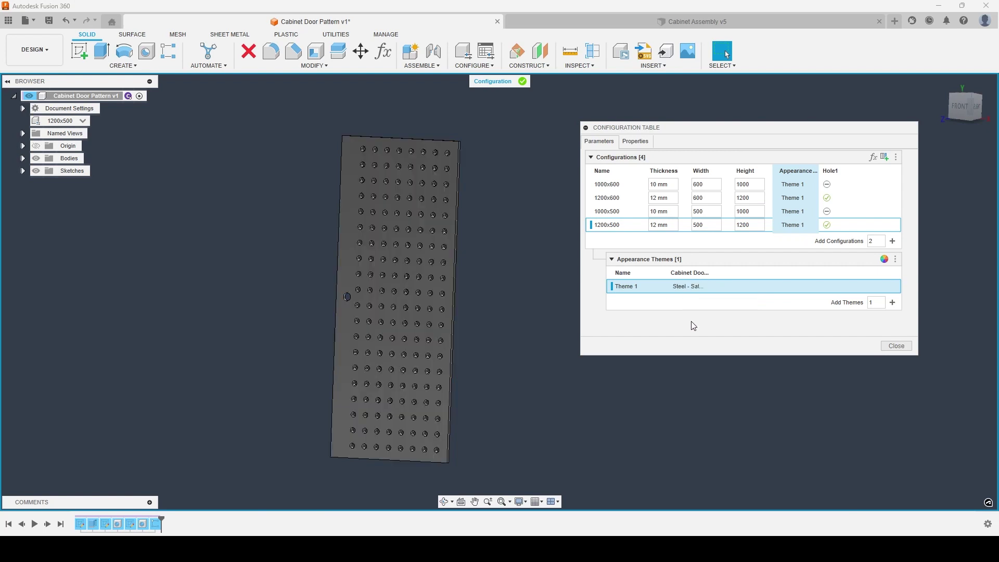
right_click(633, 290)
left_click(655, 298)
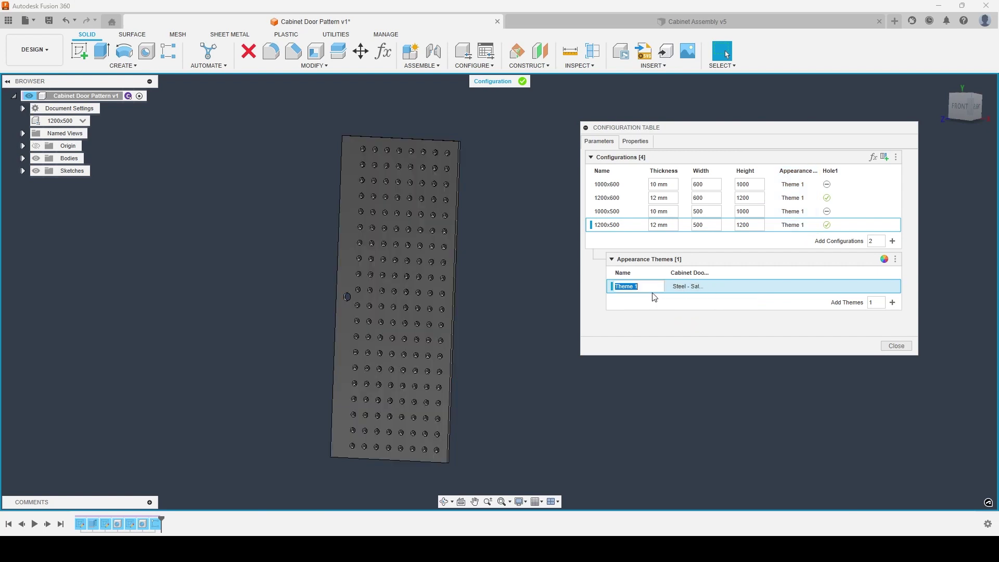
type("Steel")
key("Return")
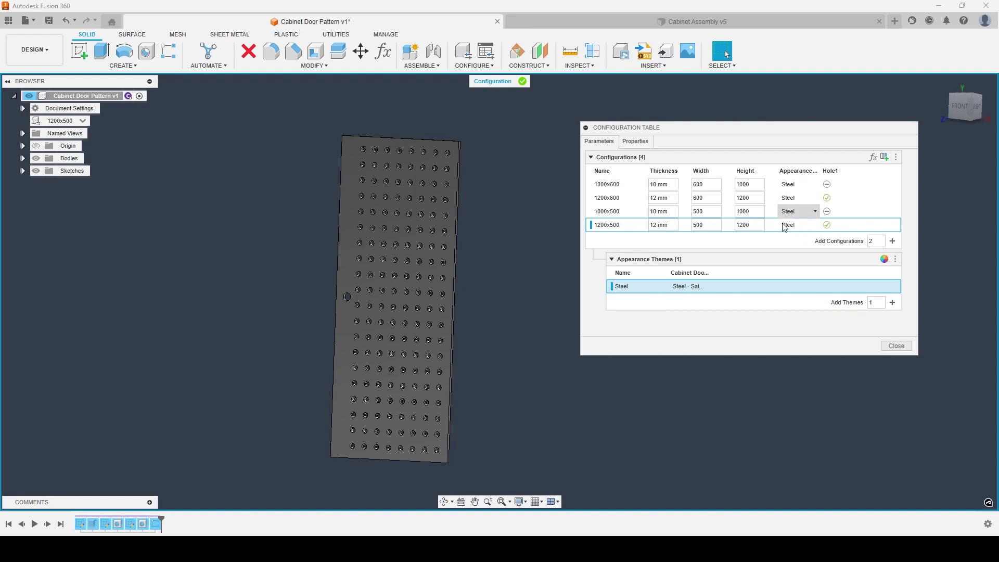
- Add a second appearance theme that uses Oak and name it Wood
right_click(627, 287)
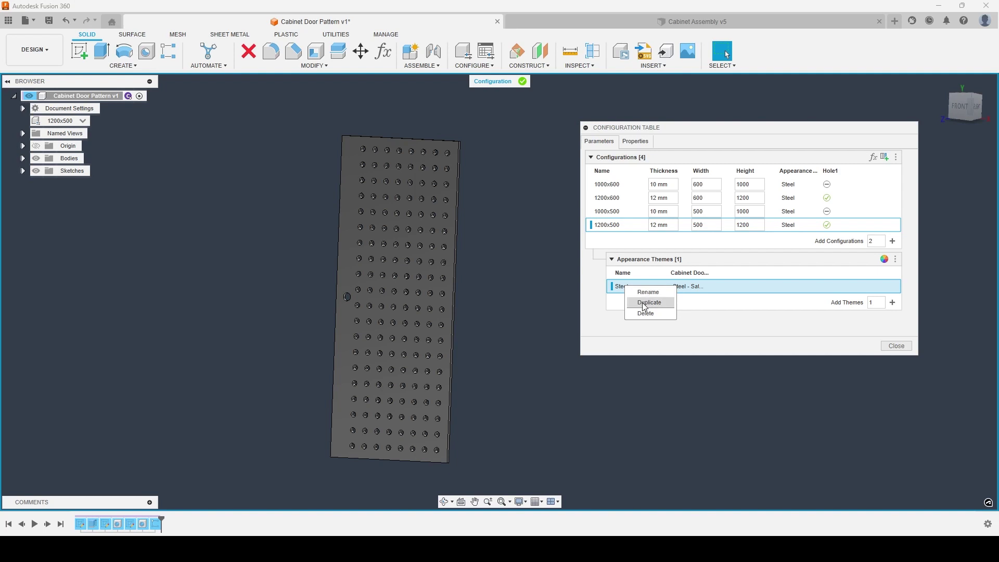
left_click(711, 302)
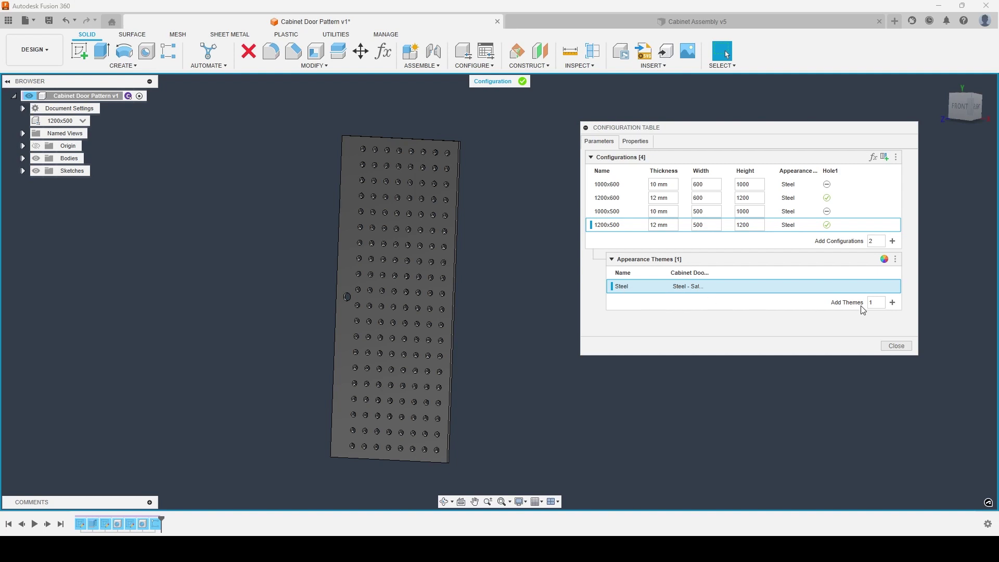
left_click(893, 302)
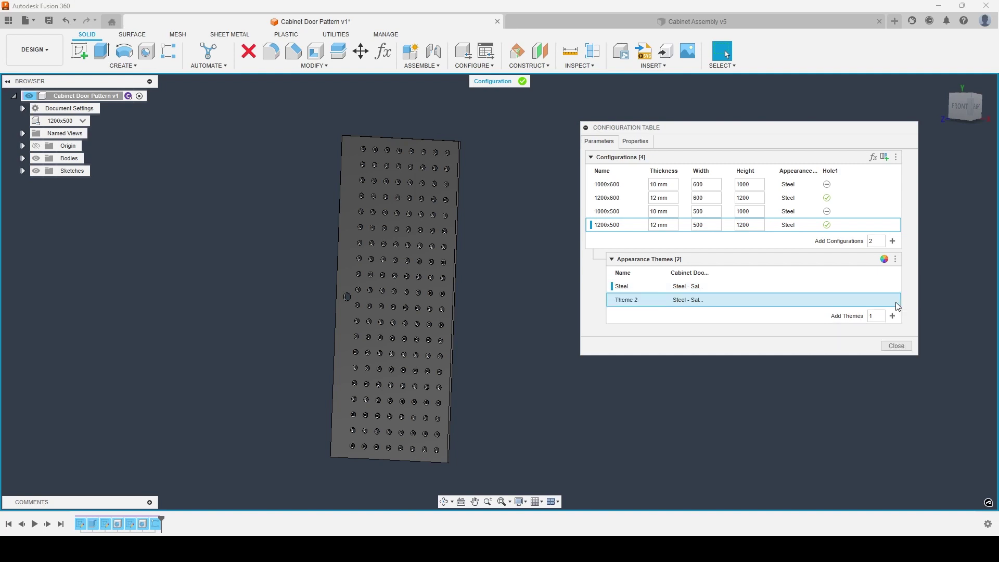
left_click(696, 301)
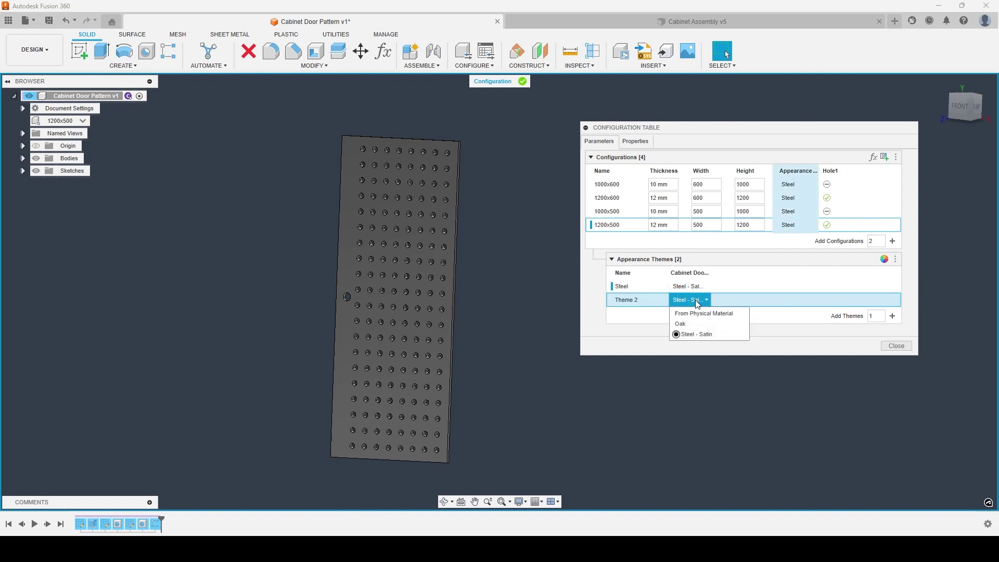
left_click(680, 323)
right_click(631, 301)
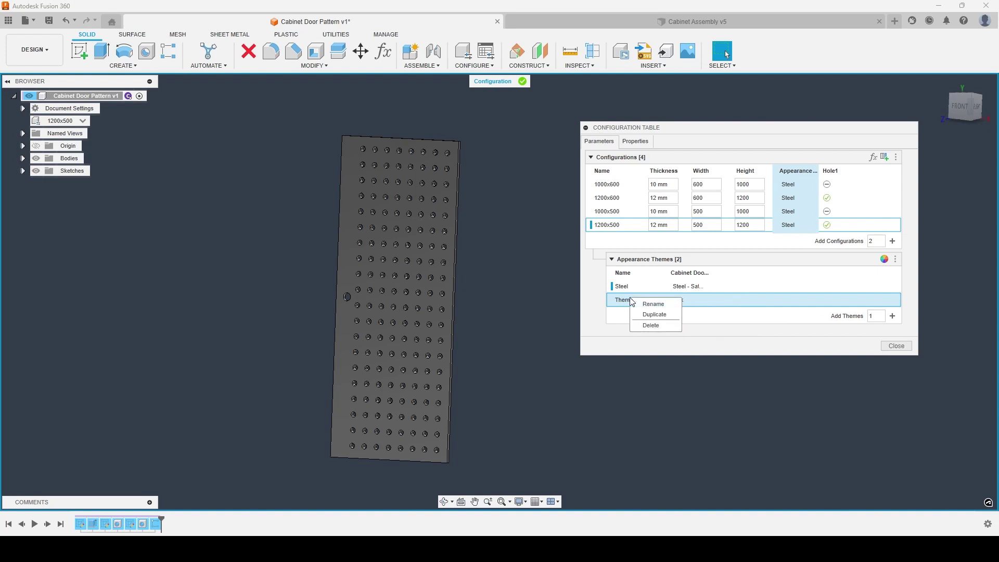
left_click(655, 303)
type("Wo")
key("Return")
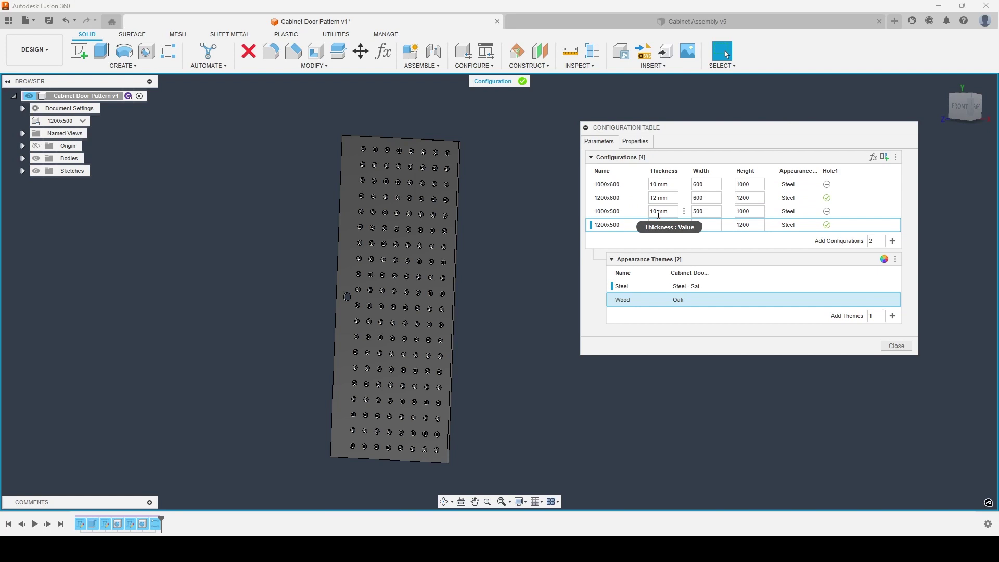
- Assign the Wood theme to the 1000x600 configuration and switch through the configurations to check their appearance
left_click(793, 186)
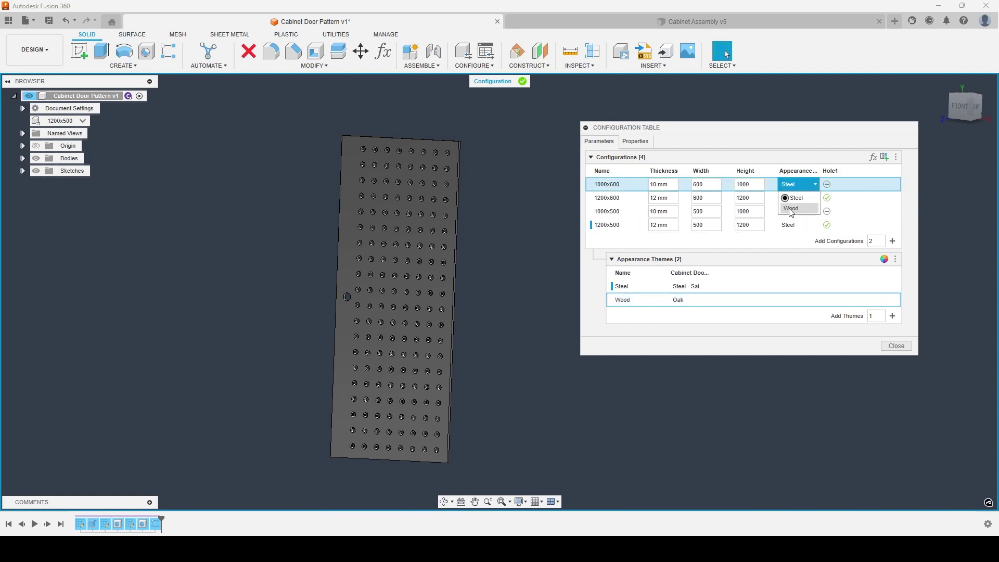
left_click(791, 209)
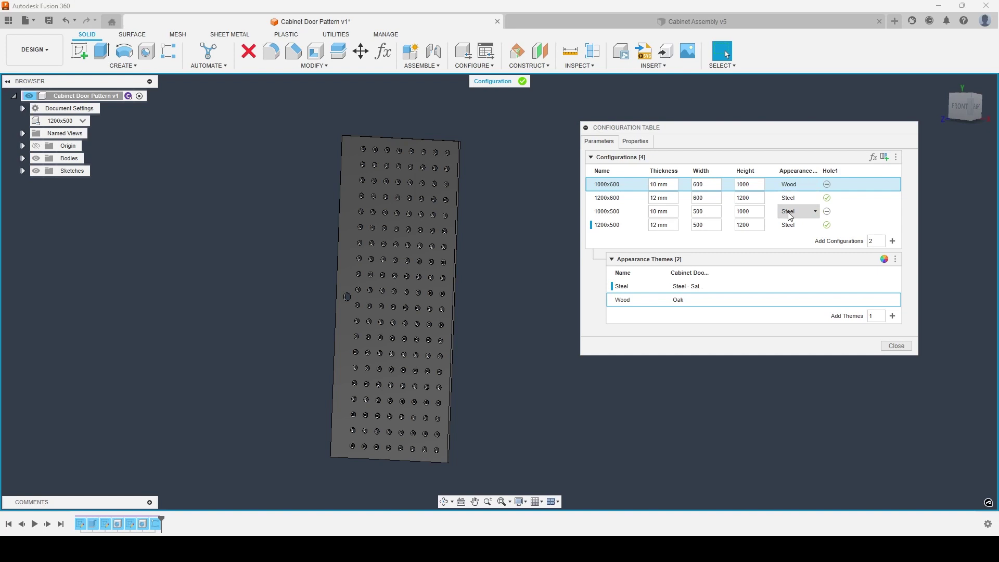
left_click(628, 186)
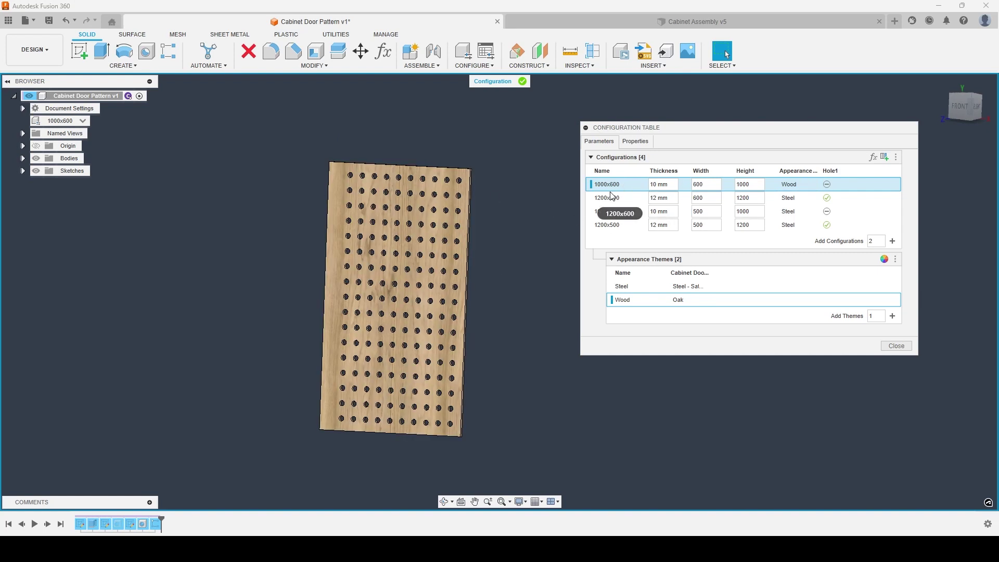
left_click(612, 201)
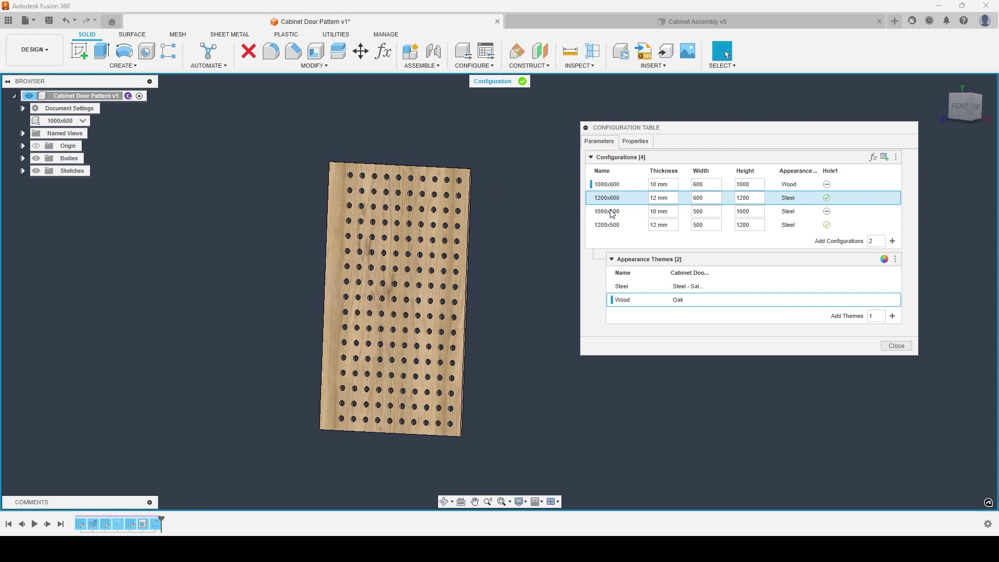
left_click(613, 212)
left_click(614, 224)
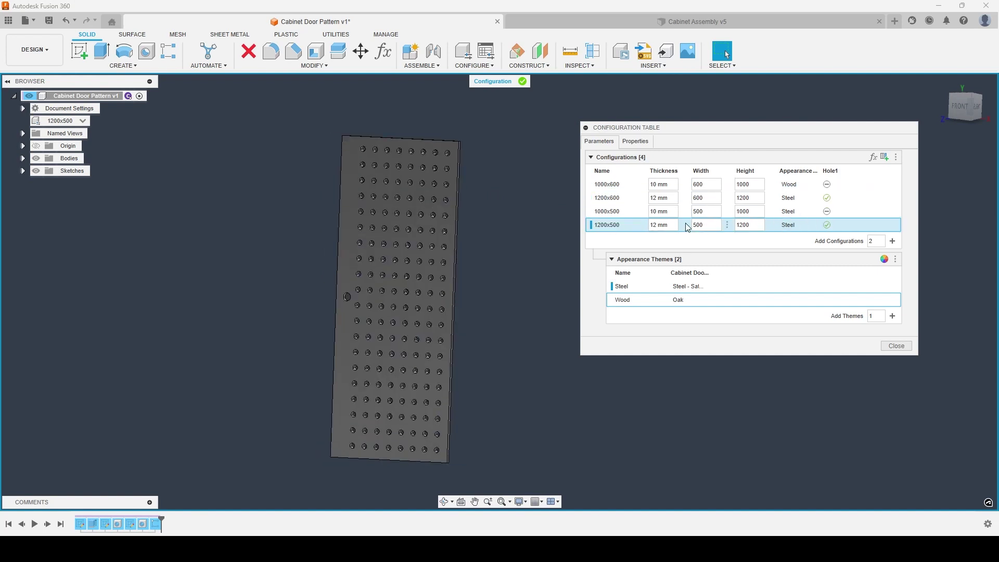
- Assign the Wood theme to the 1000x500 and 1200x600 configurations
left_click(613, 212)
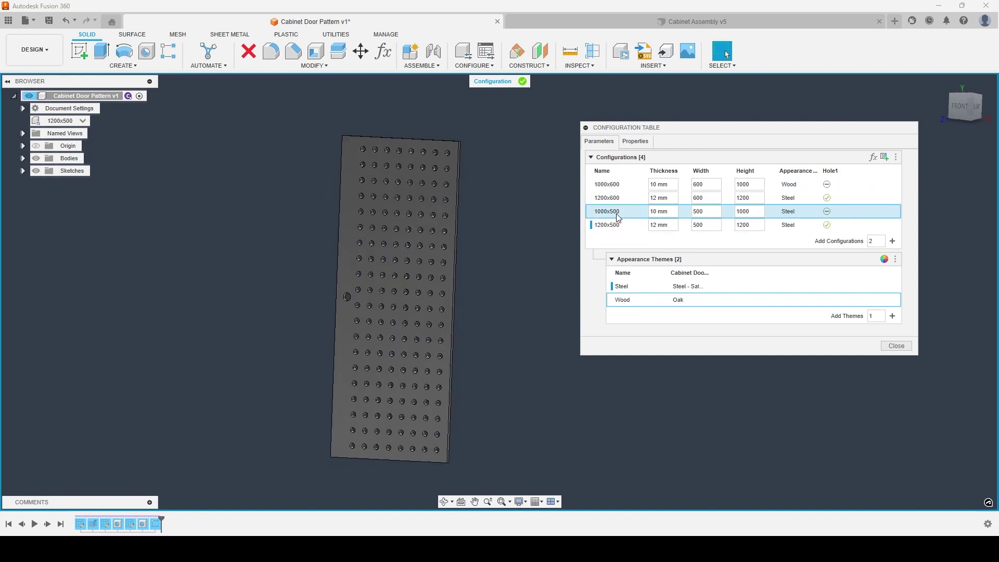
left_click(794, 211)
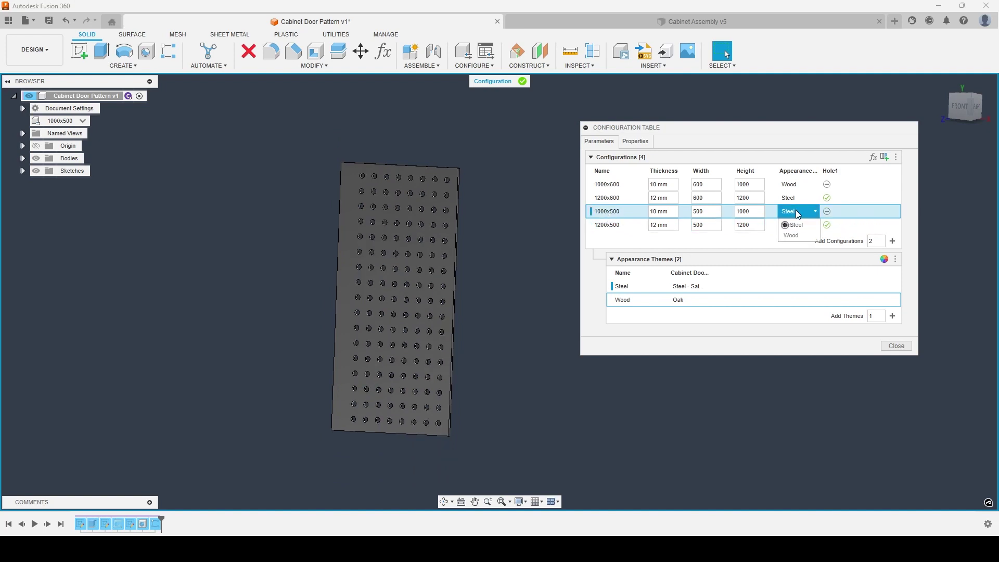
left_click(794, 233)
left_click(790, 198)
left_click(788, 222)
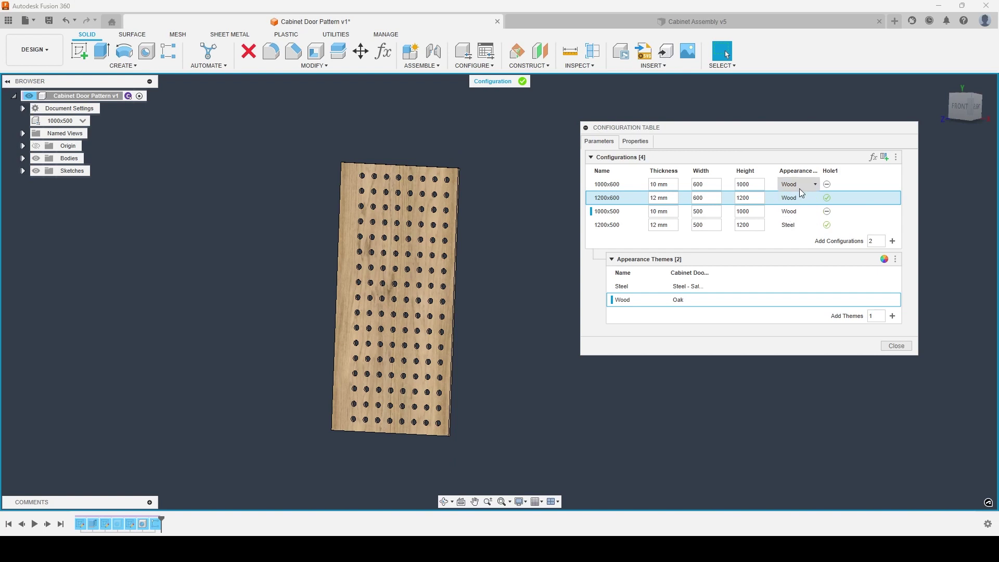
- Activate each of the four configurations in turn to check its size, material look and handle hole
left_click(592, 185)
left_click(604, 200)
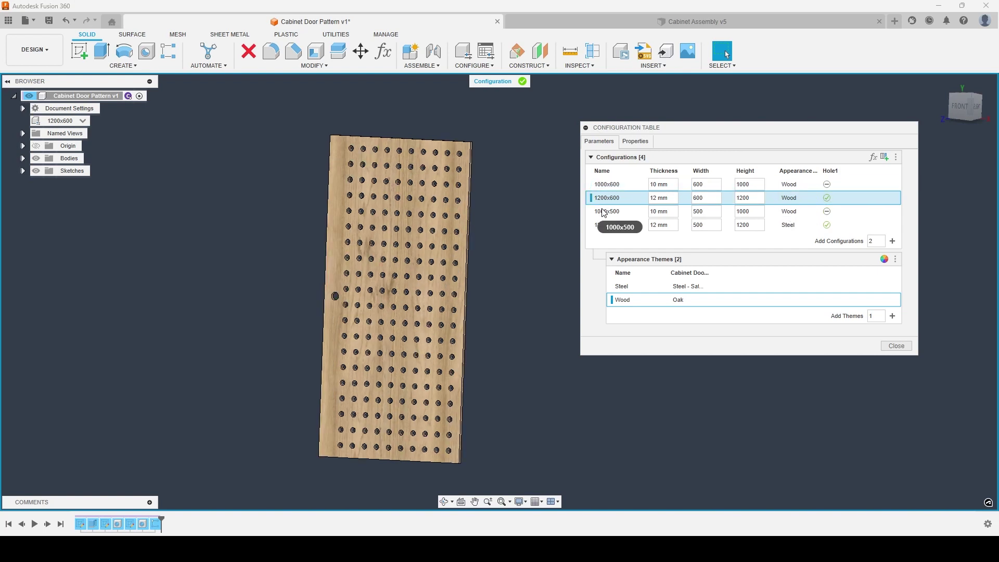
left_click(604, 211)
left_click(608, 225)
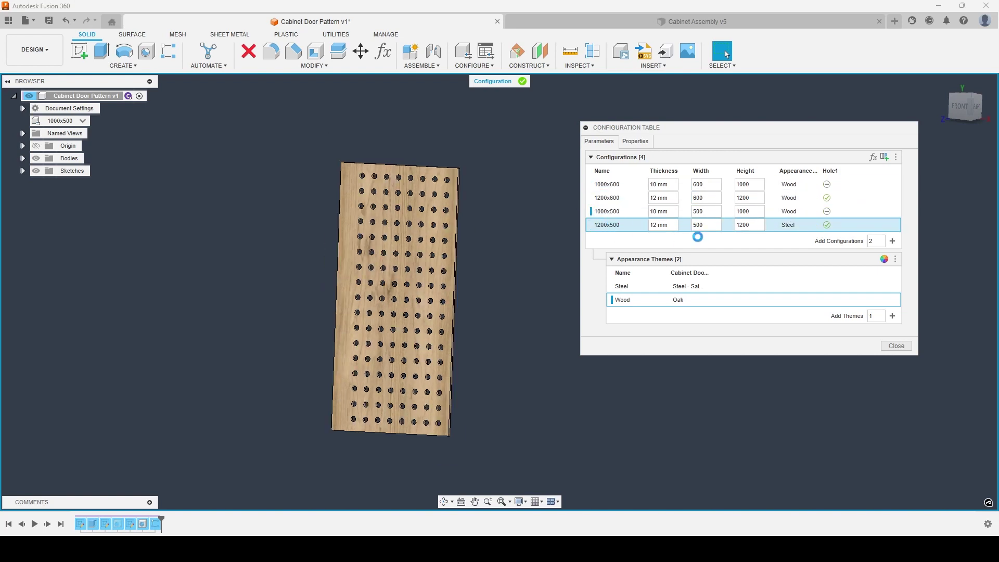
- Review the part number and description properties of the configurations, and close the configuration table
left_click_drag(707, 130, 680, 124)
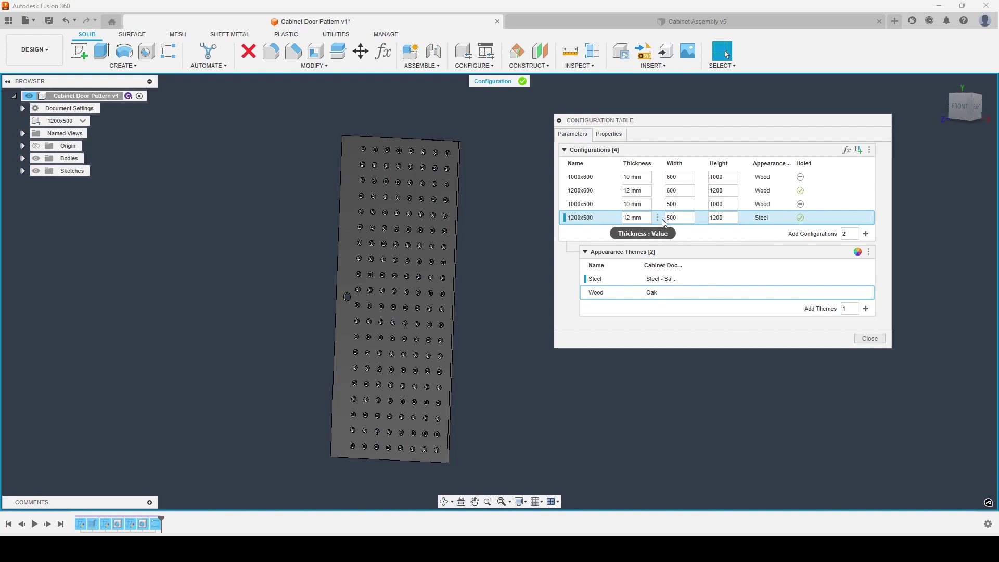
left_click(608, 136)
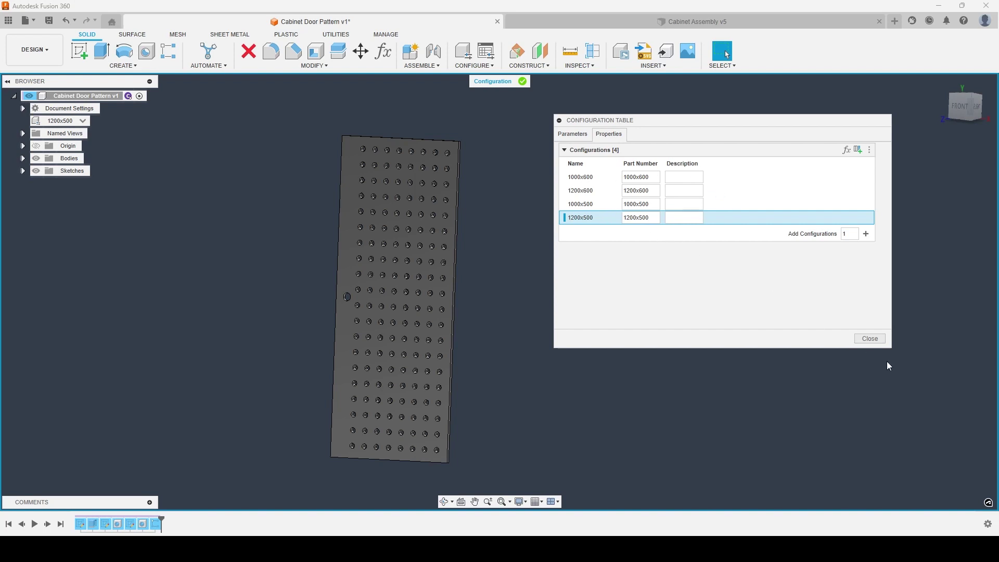
left_click(870, 339)
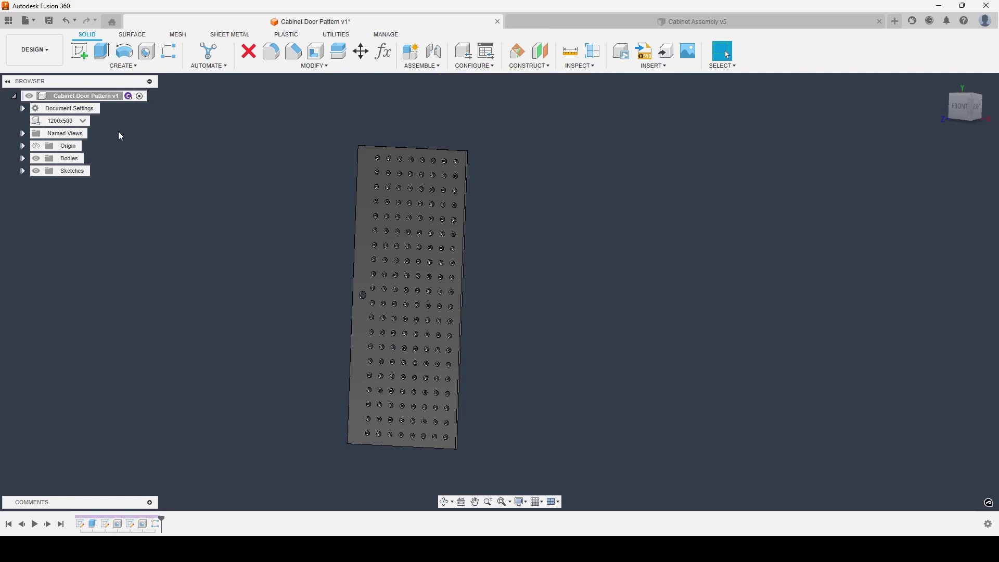
- Switch the door through the 1000x600, 1200x600, 1000x500 and 1200x500 configurations from the browser to examine each variant
left_click(83, 123)
left_click(76, 144)
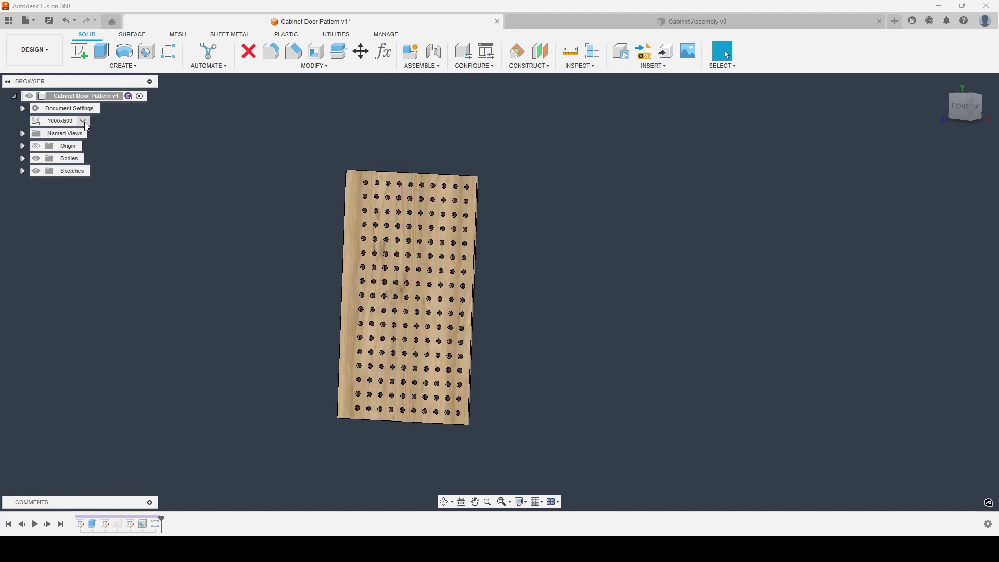
left_click(79, 151)
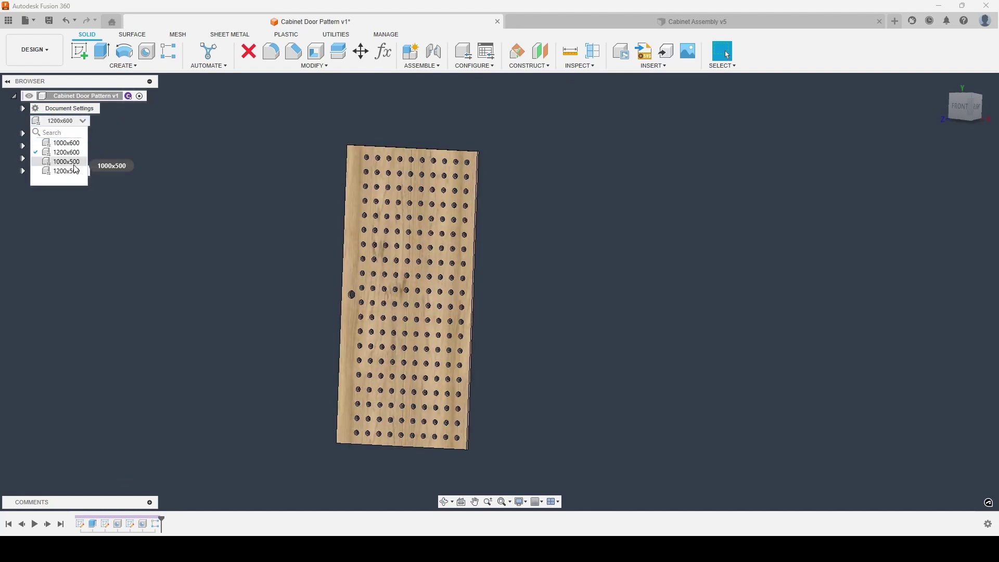
left_click(78, 161)
left_click(82, 121)
left_click(73, 174)
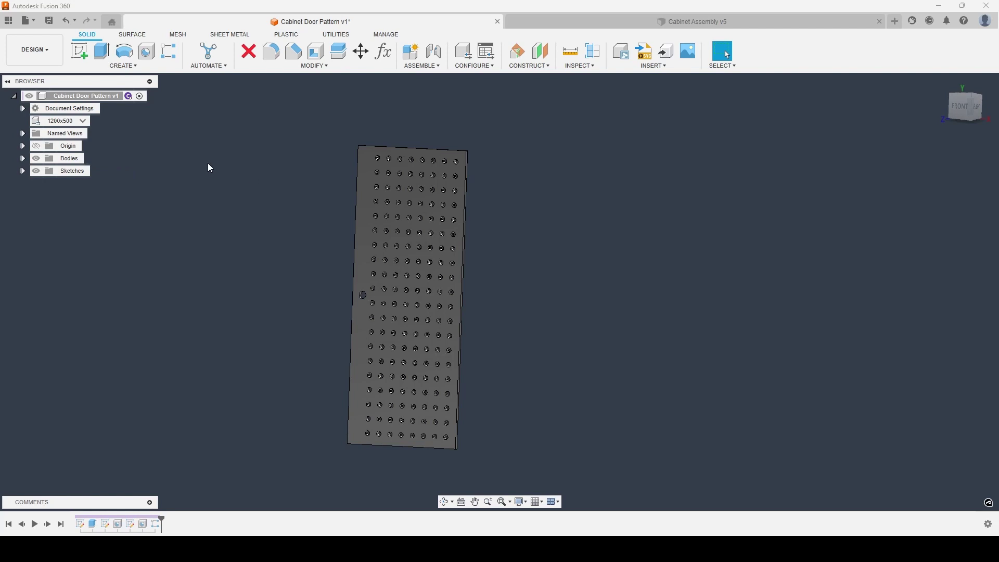
- Activate the 1200x600 configuration and save the Cabinet Door Pattern design
left_click(85, 122)
left_click(78, 150)
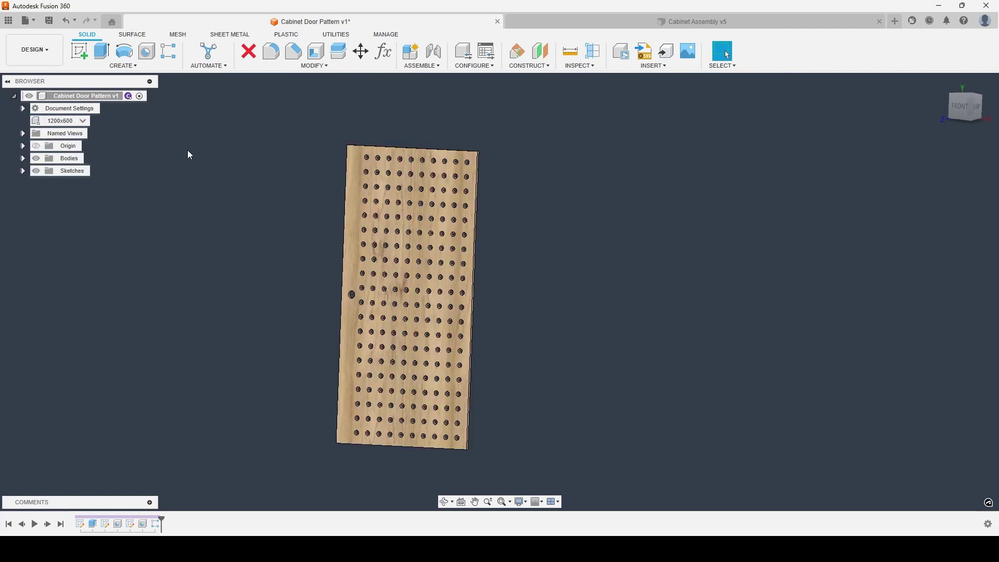
left_click(49, 22)
left_click(509, 288)
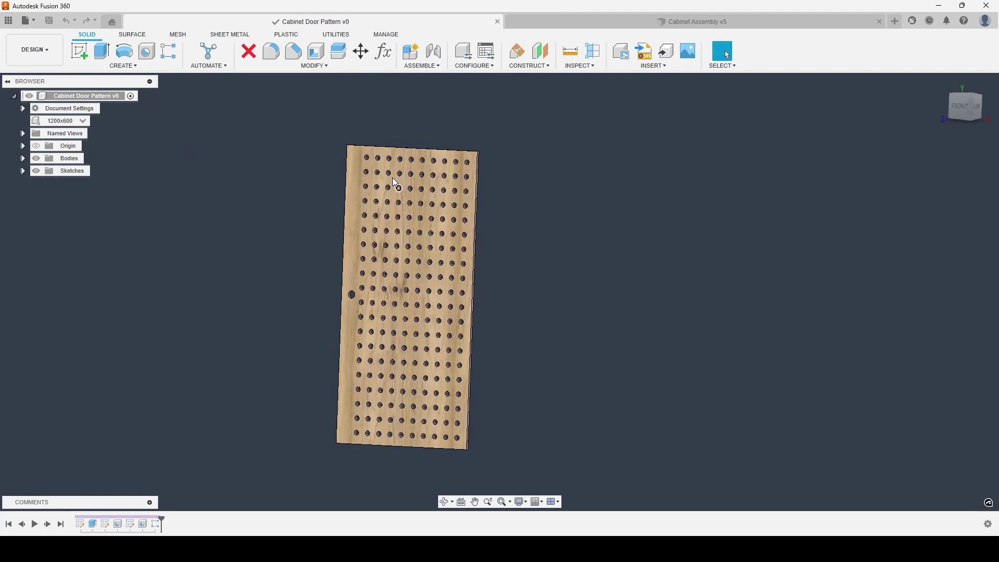
- Switch to the Cabinet Assembly design and update its out-of-date door components to the latest version
left_click(582, 23)
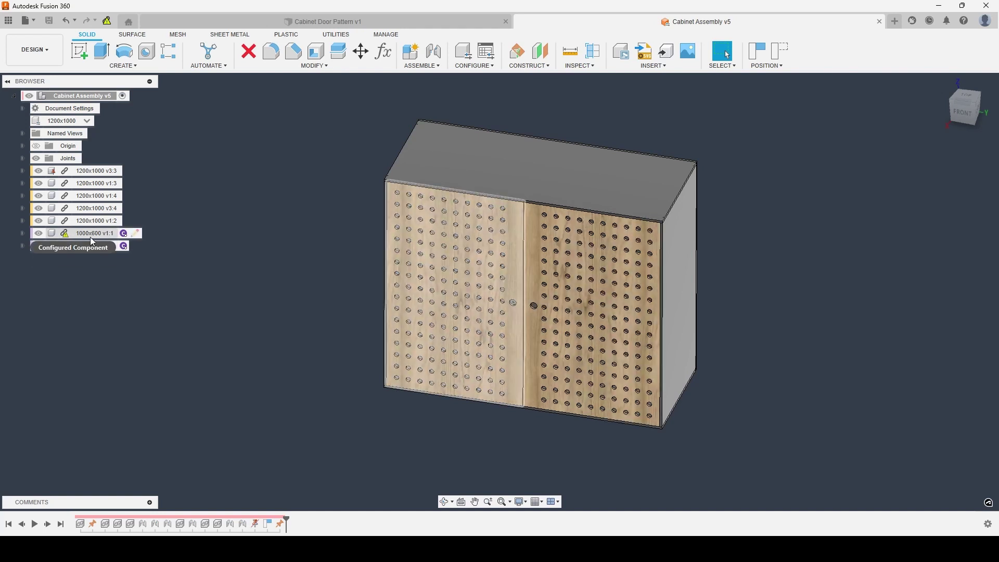
left_click(109, 24)
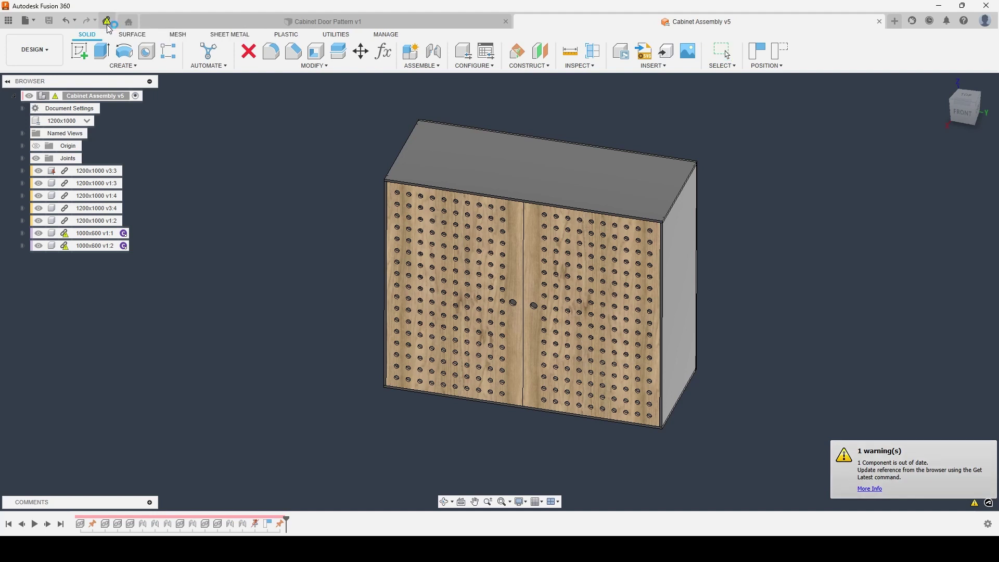
left_click(610, 289)
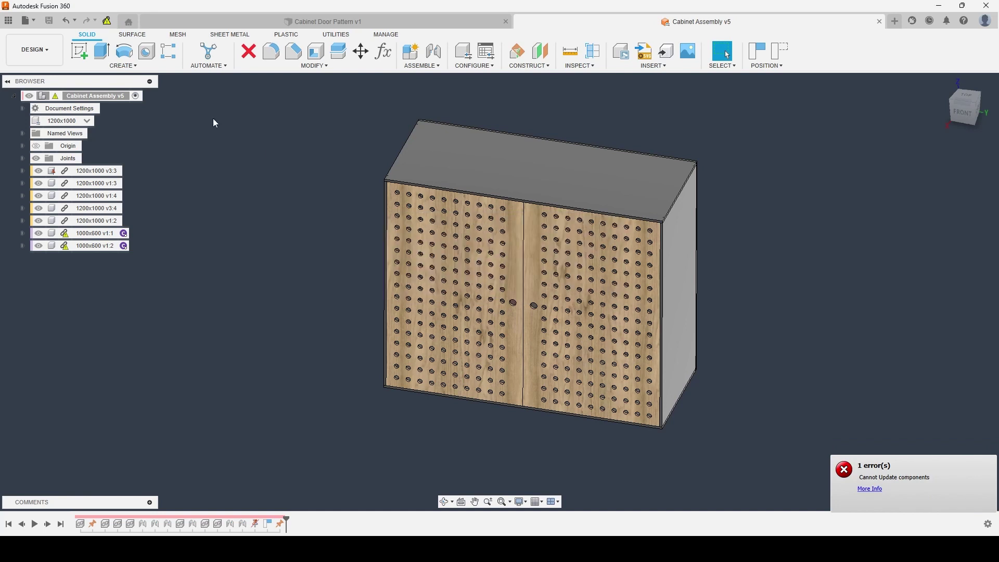
left_click(107, 23)
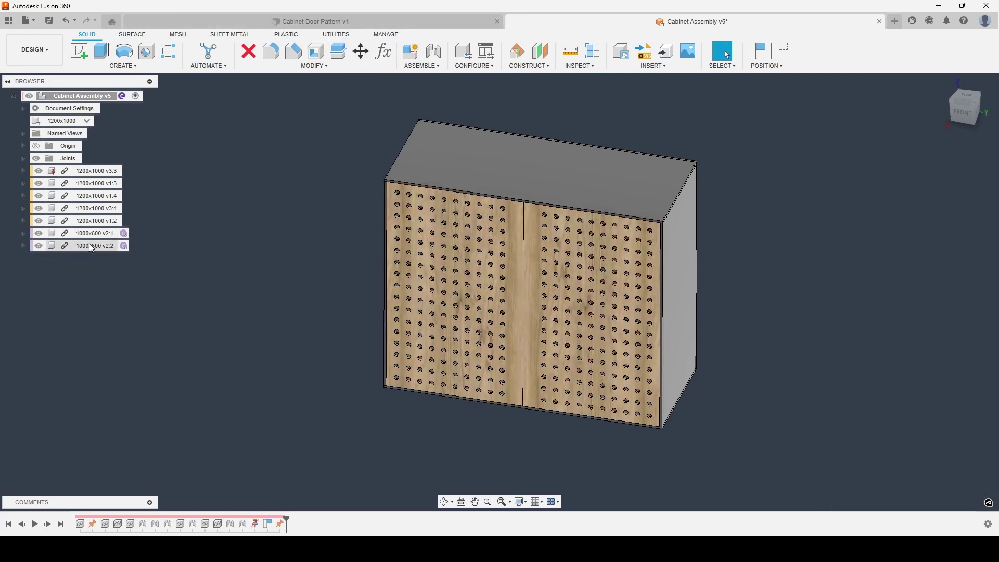
scroll(451, 287, "up", 3)
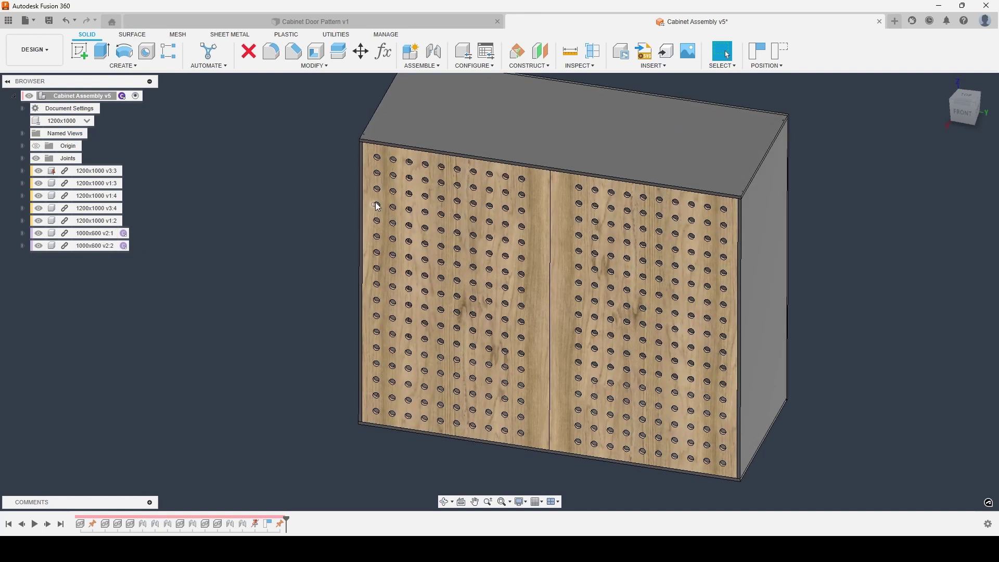
scroll(370, 208, "down", 3)
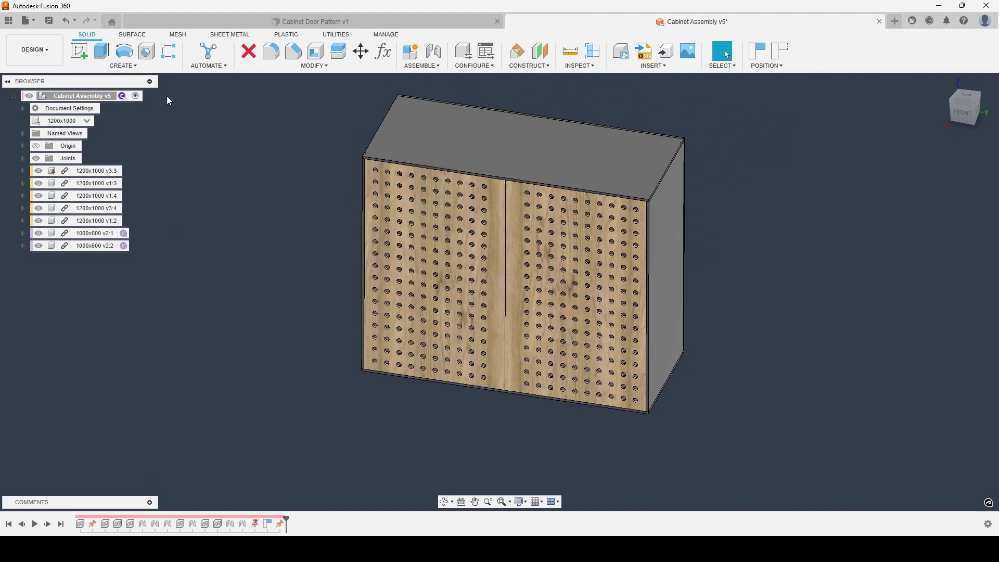
- Switch the configuration of the first 1000x600 door component in the assembly to 1200x600
right_click(97, 234)
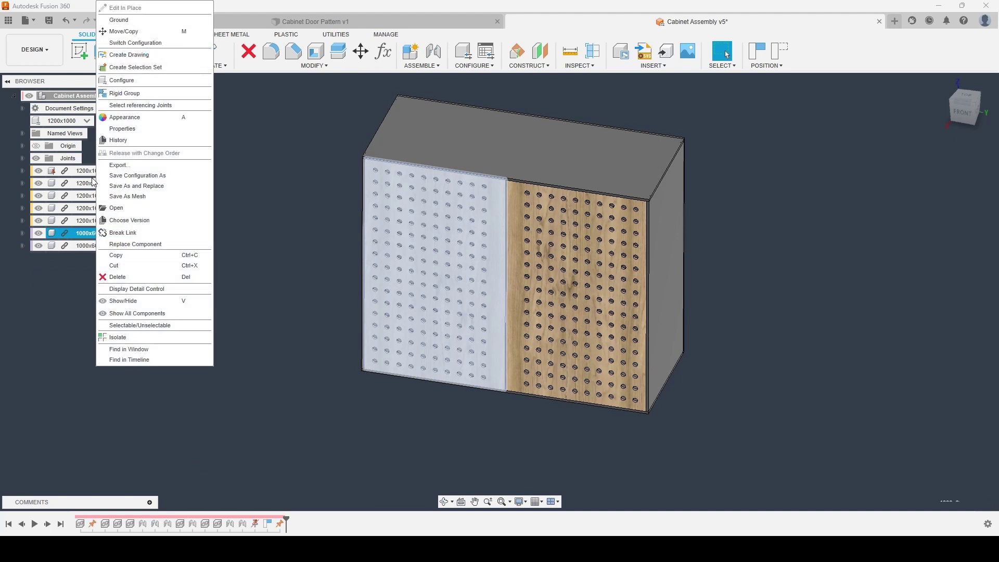
left_click(121, 48)
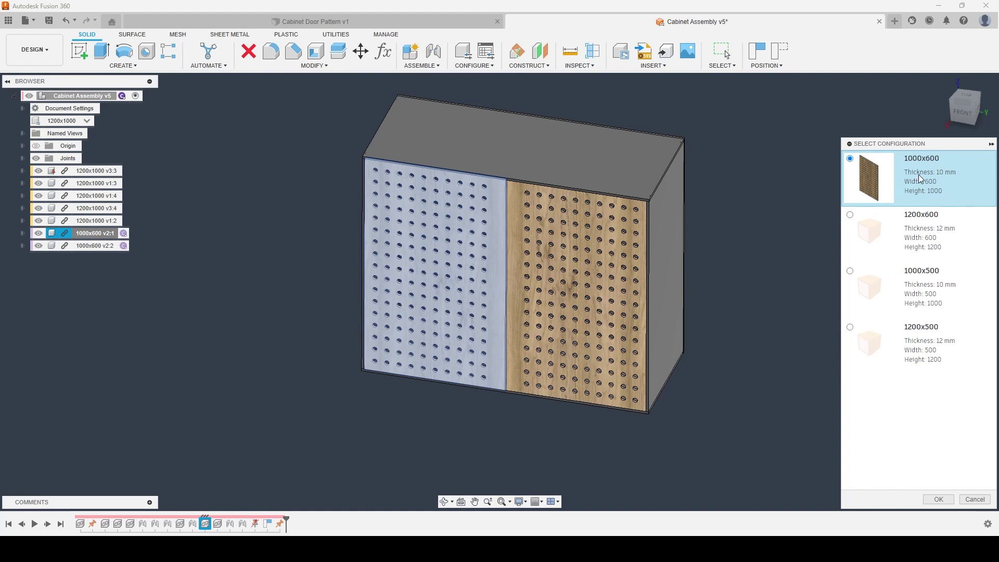
left_click(925, 247)
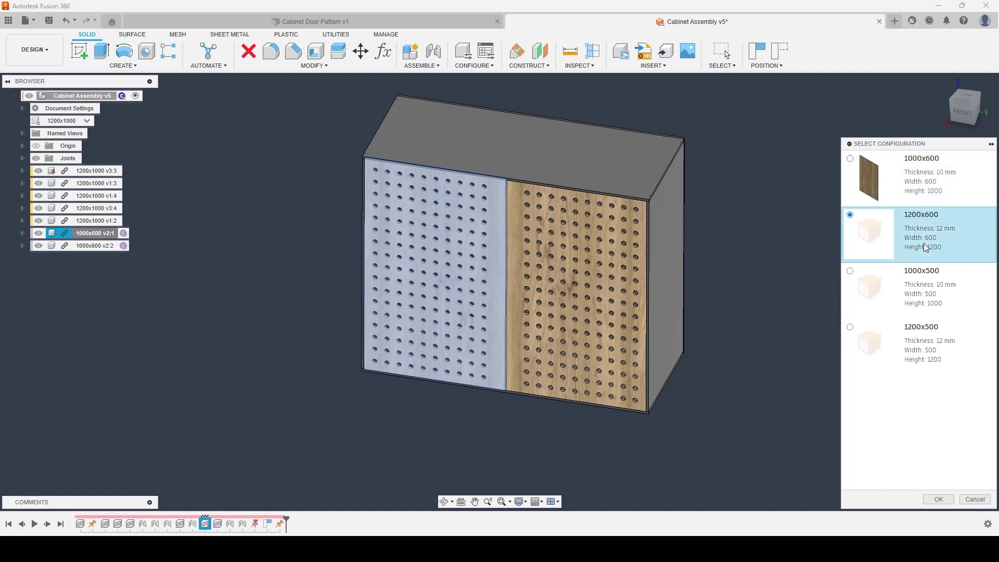
left_click(938, 499)
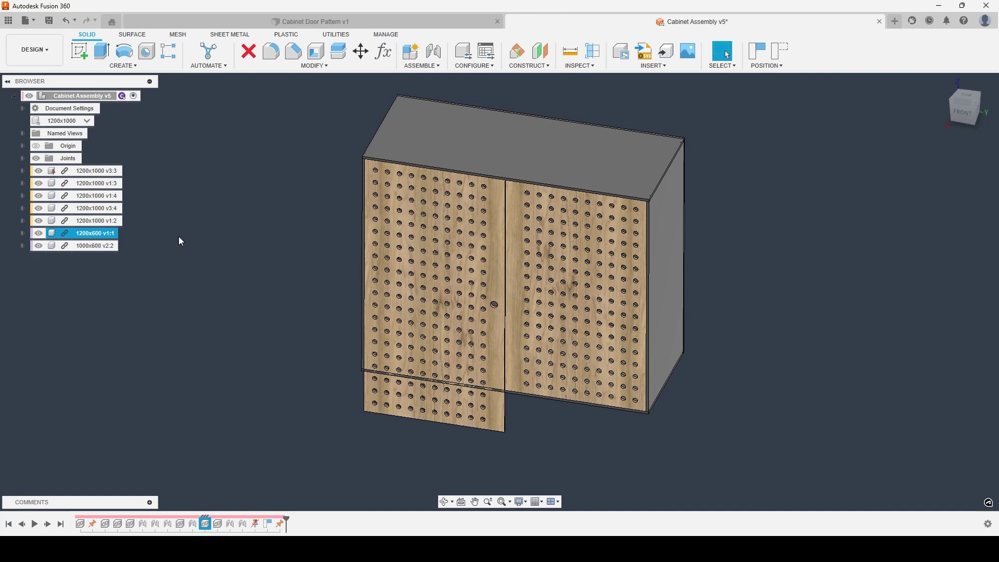
scroll(292, 283, "up", 1)
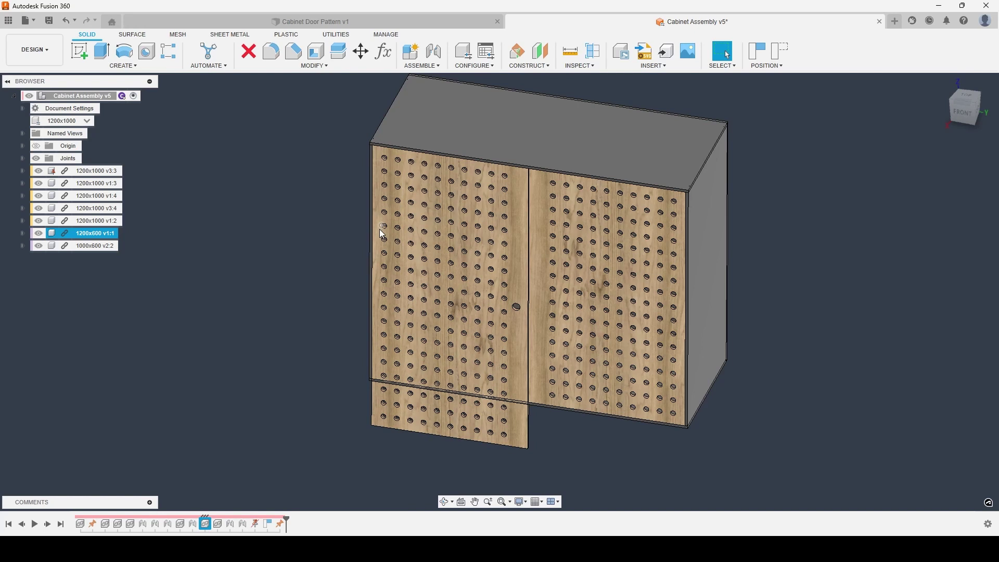
- Open the assembly's configuration table and activate the 1200x800, 1000x1000 and 1200x1000 configurations to check how the doors fit the cabinet
left_click(487, 59)
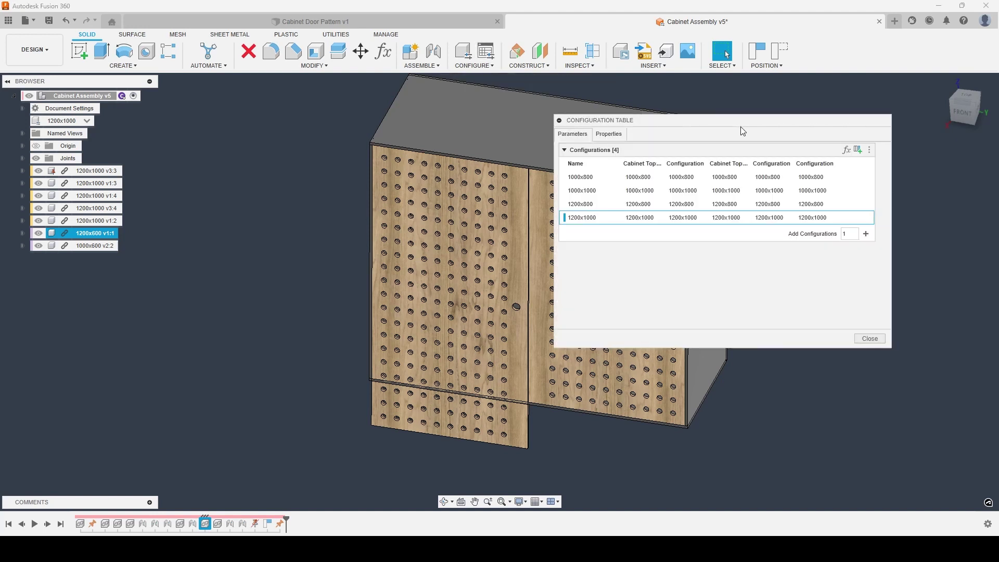
left_click_drag(742, 125, 791, 130)
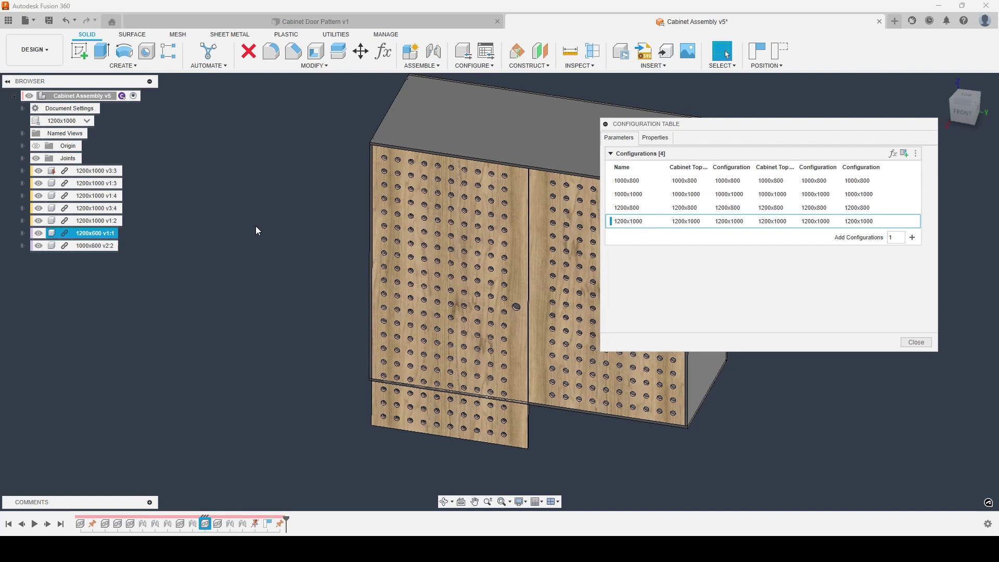
left_click(87, 235)
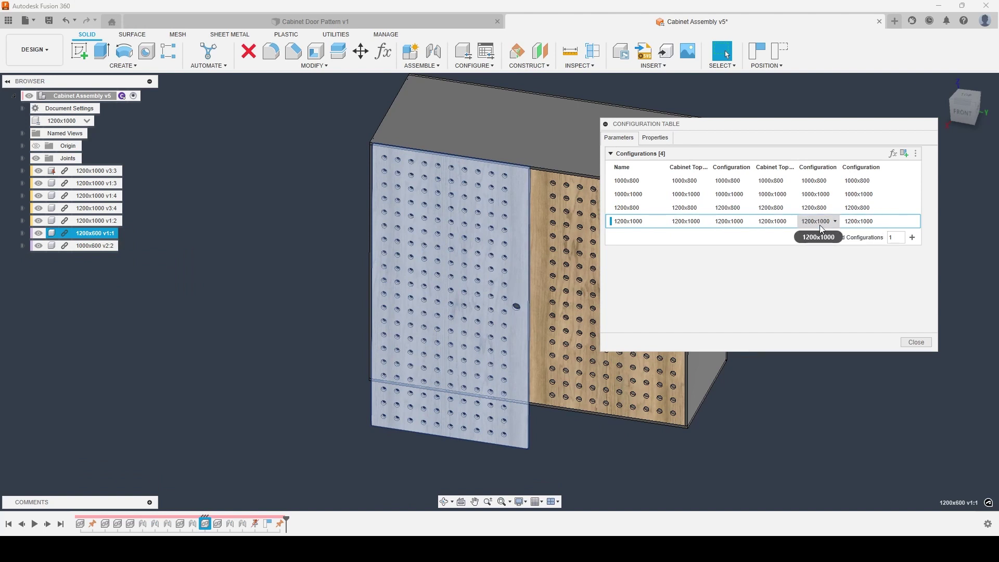
left_click(628, 208)
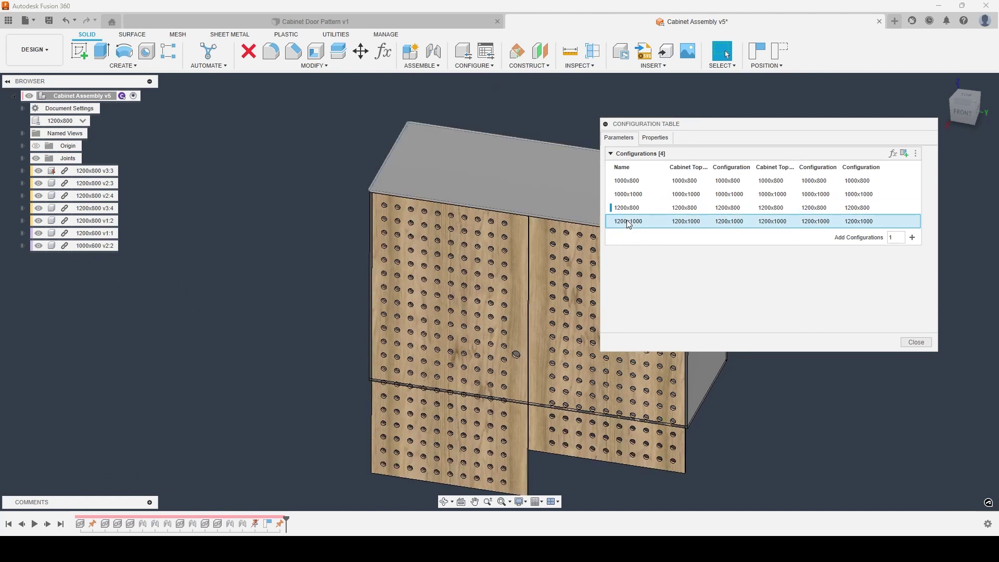
left_click(628, 222)
left_click(630, 195)
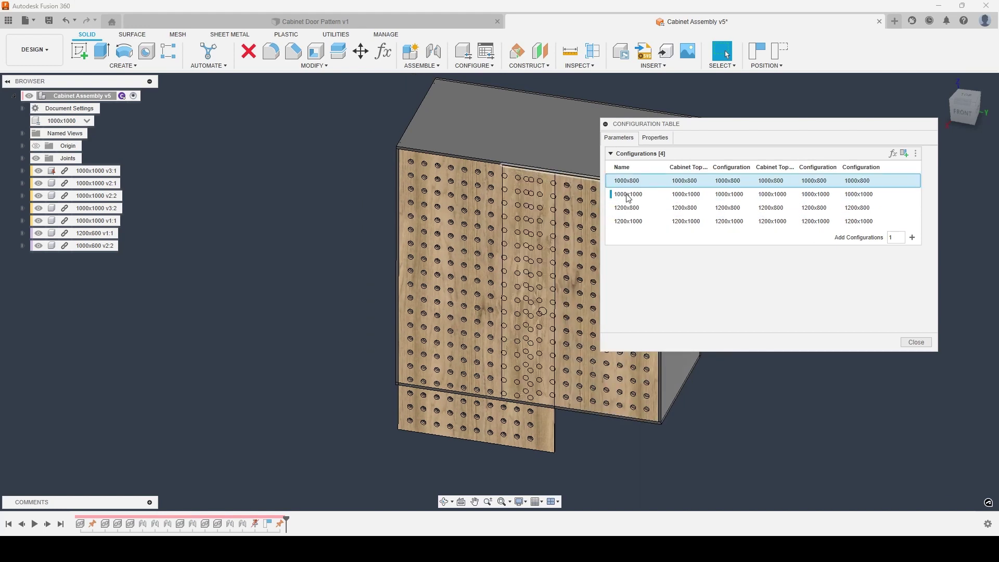
left_click(628, 207)
left_click(628, 221)
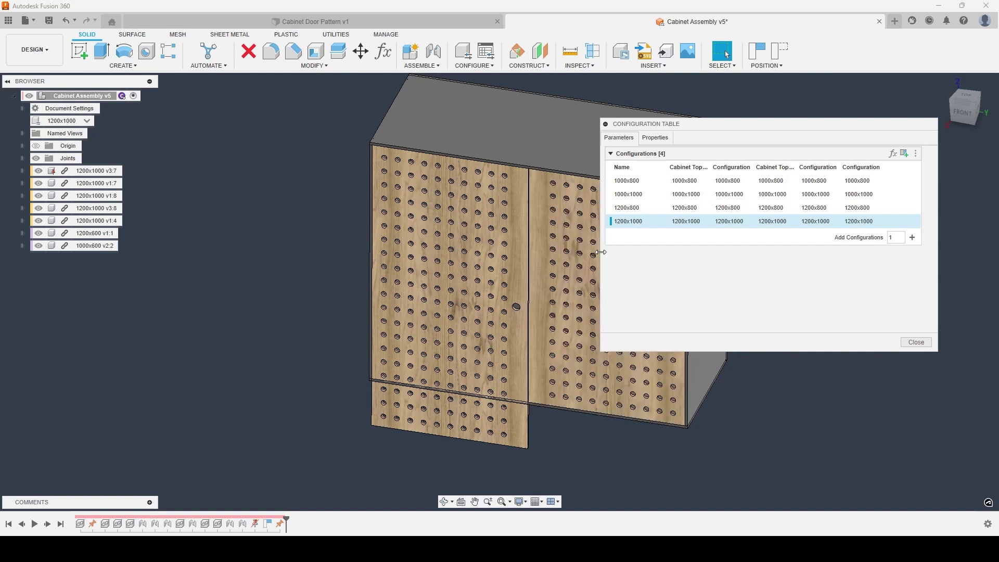
- Widen the configuration table and add the Insert aspect of both door components to it as configurable columns
left_click_drag(601, 252, 484, 251)
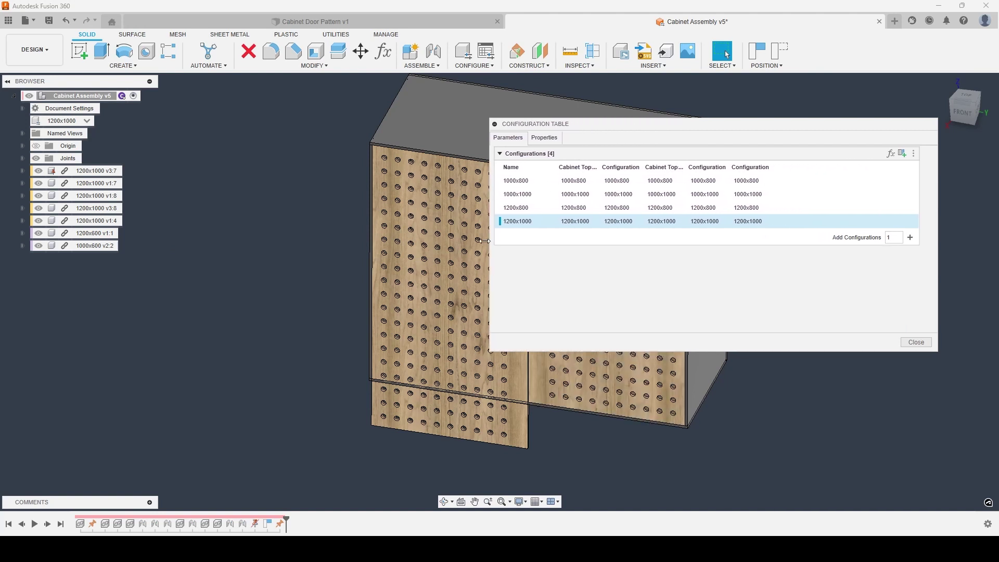
left_click(904, 157)
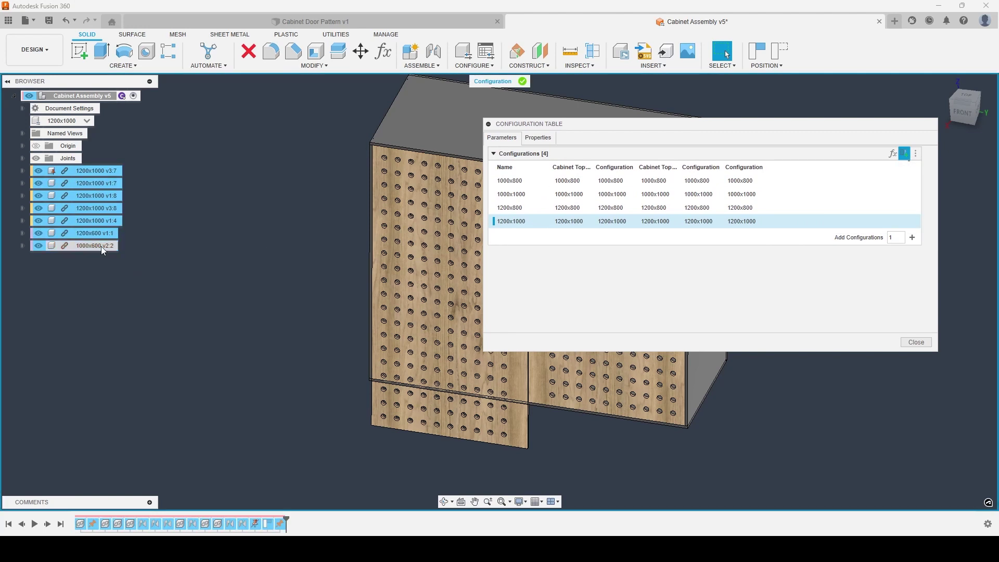
left_click(92, 233)
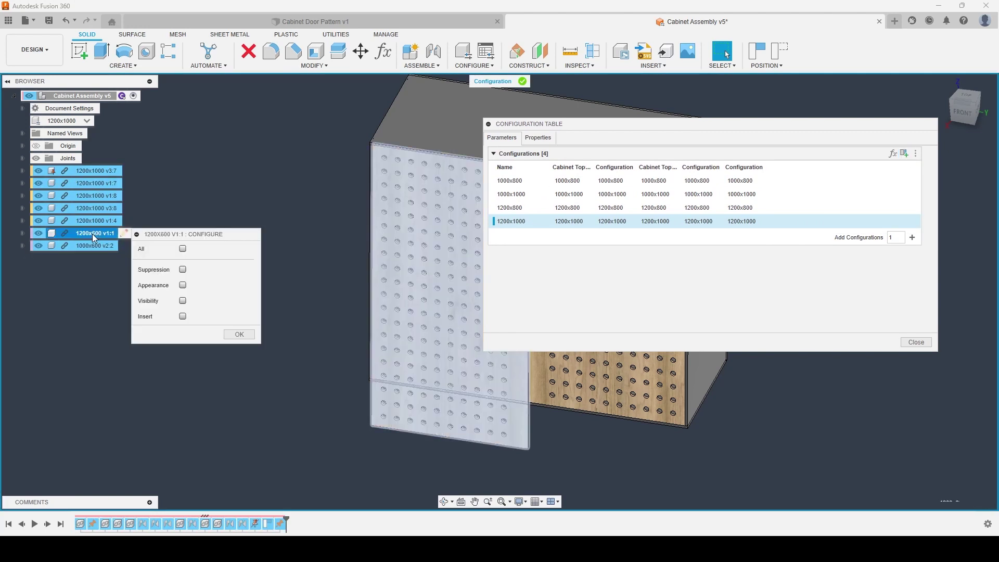
left_click(183, 317)
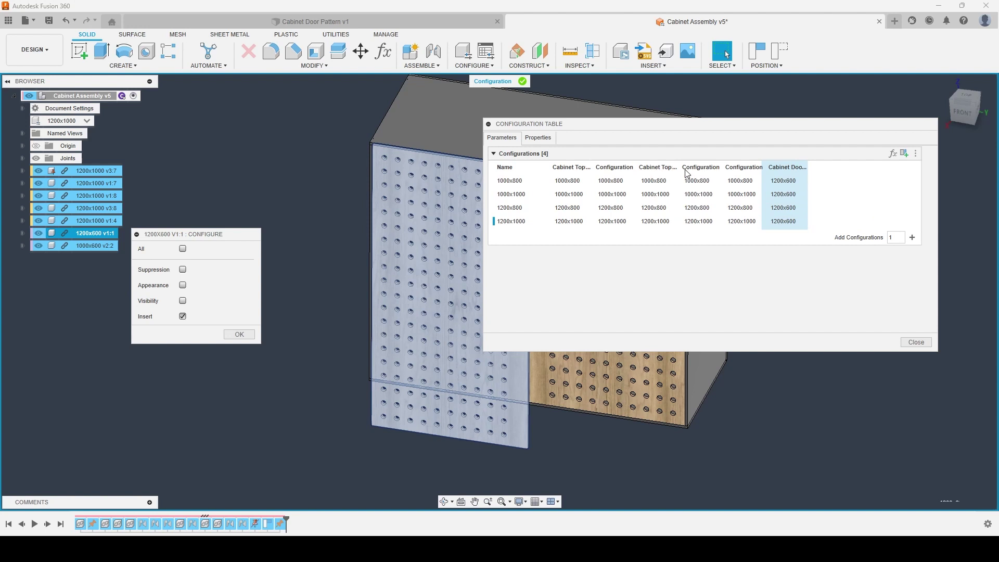
left_click(63, 246)
left_click(182, 329)
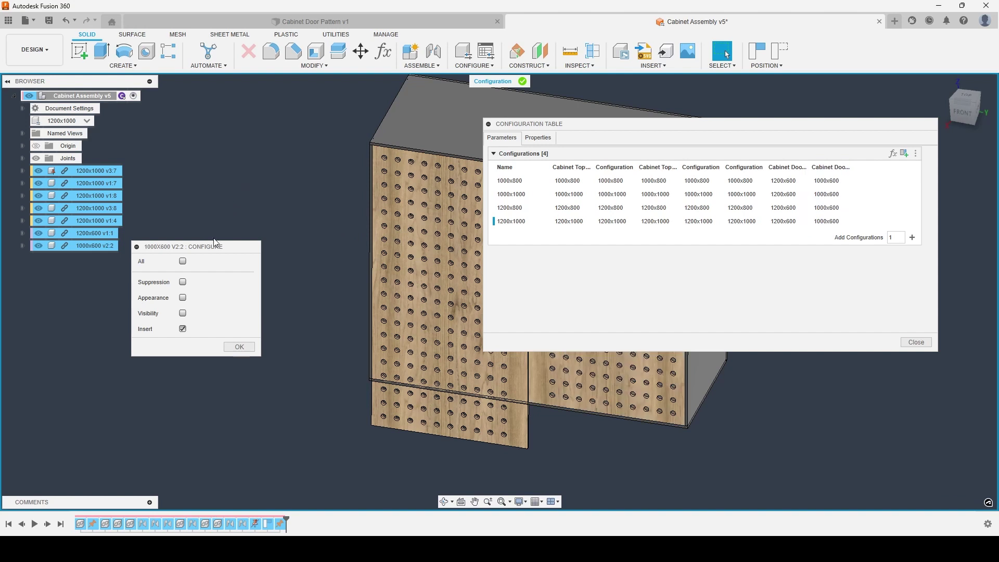
left_click(240, 347)
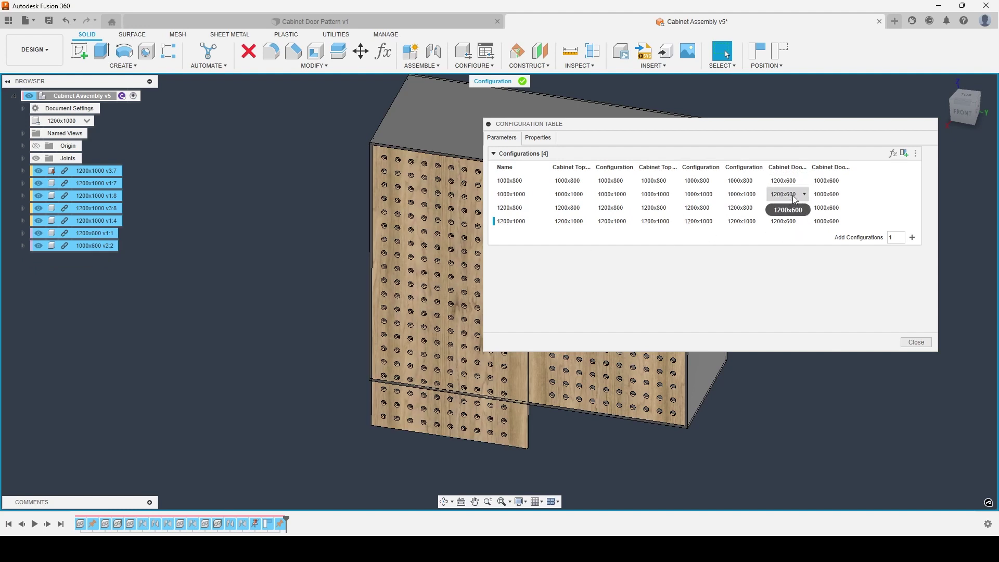
- Assign the 1000x500 door configuration to both doors in the 1000x800 cabinet configuration
left_click_drag(773, 126, 836, 104)
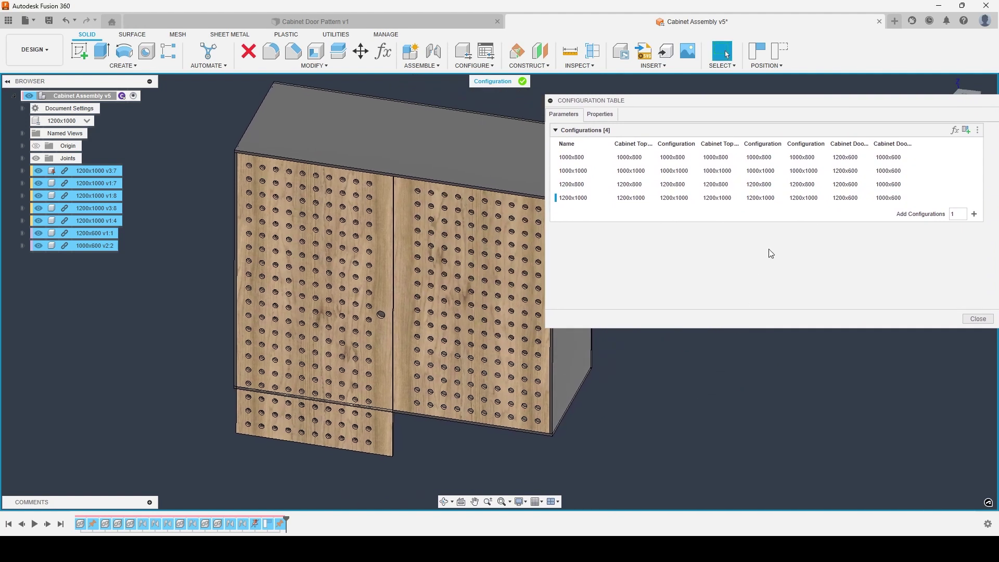
left_click(844, 158)
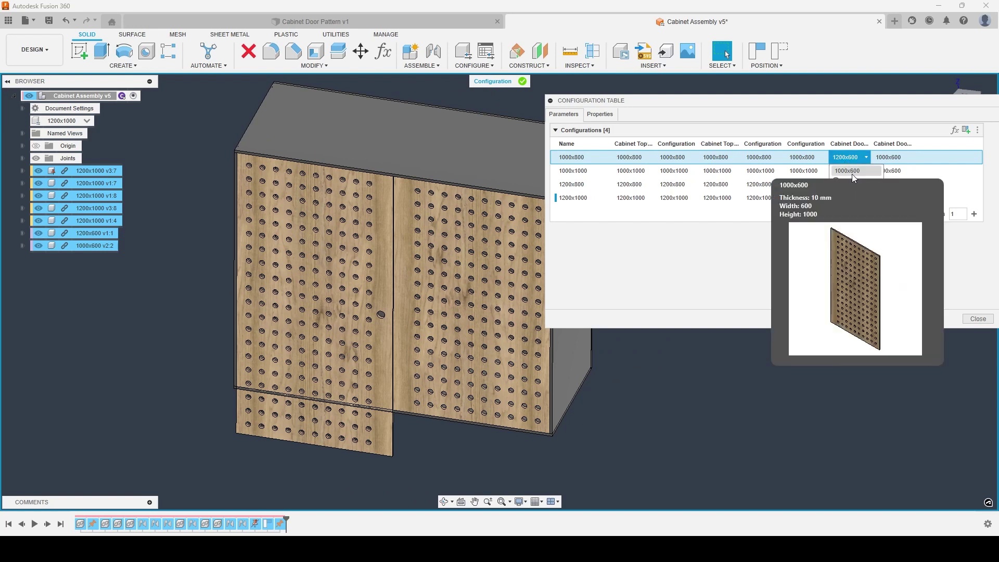
mouse_move(856, 182)
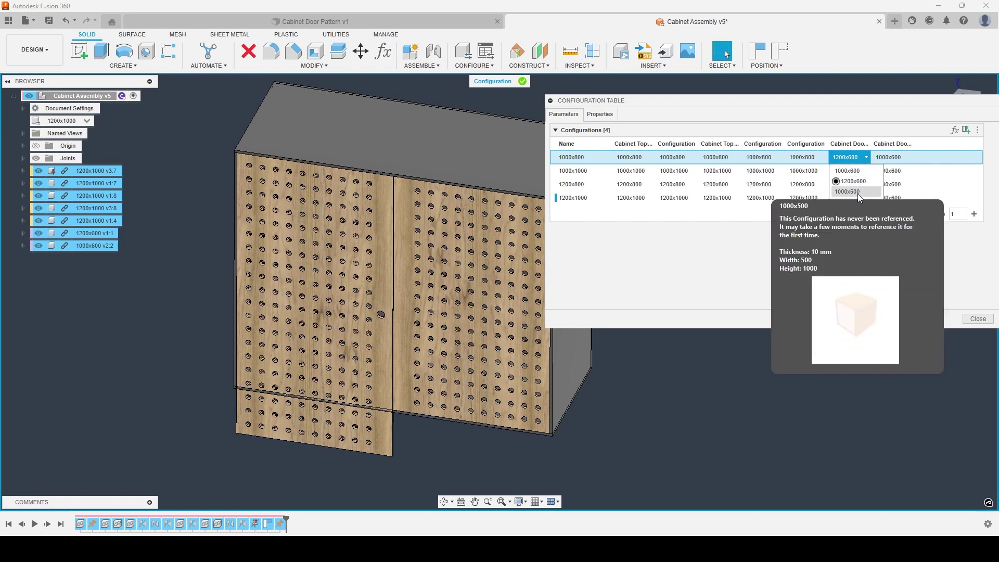
left_click(858, 194)
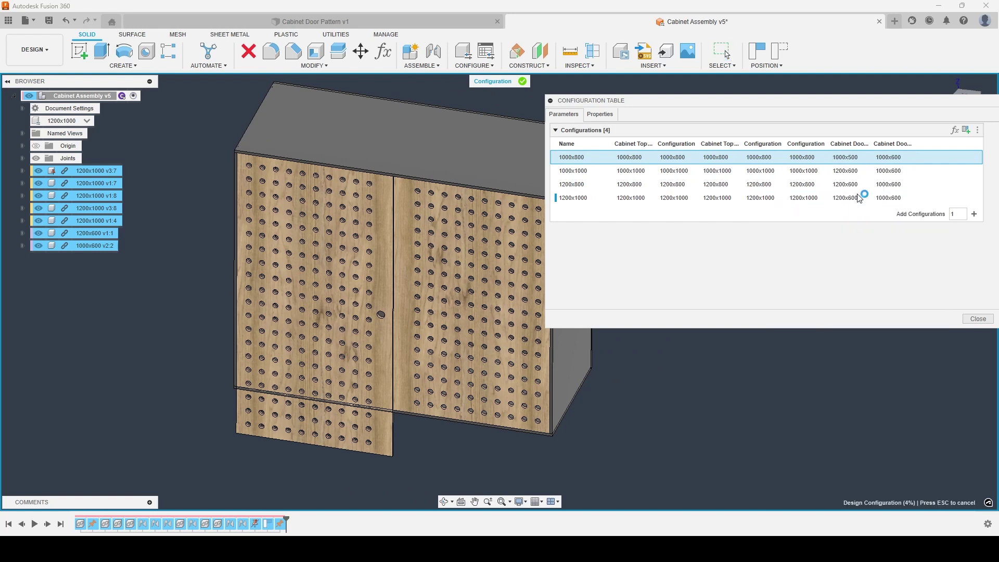
left_click(893, 158)
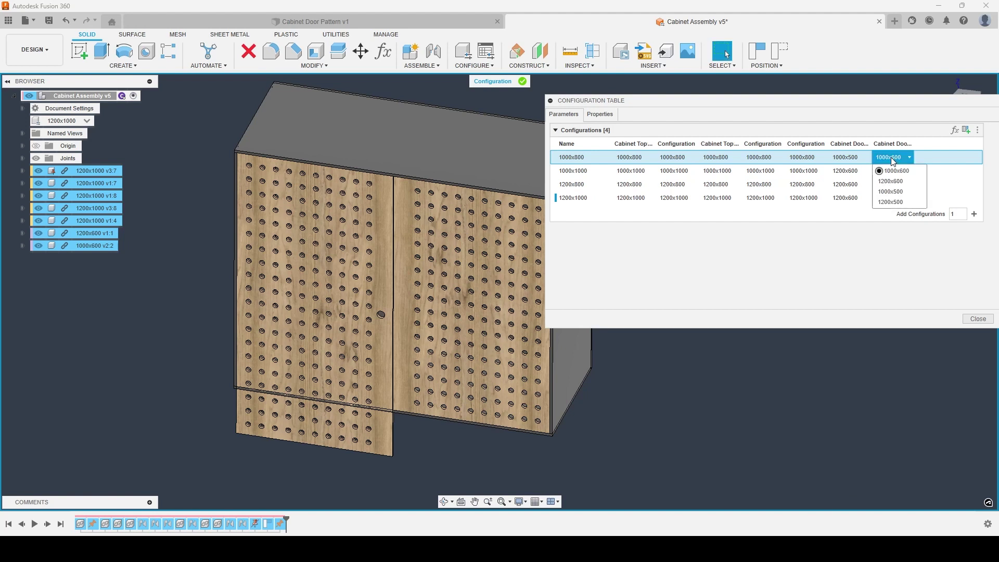
left_click(895, 195)
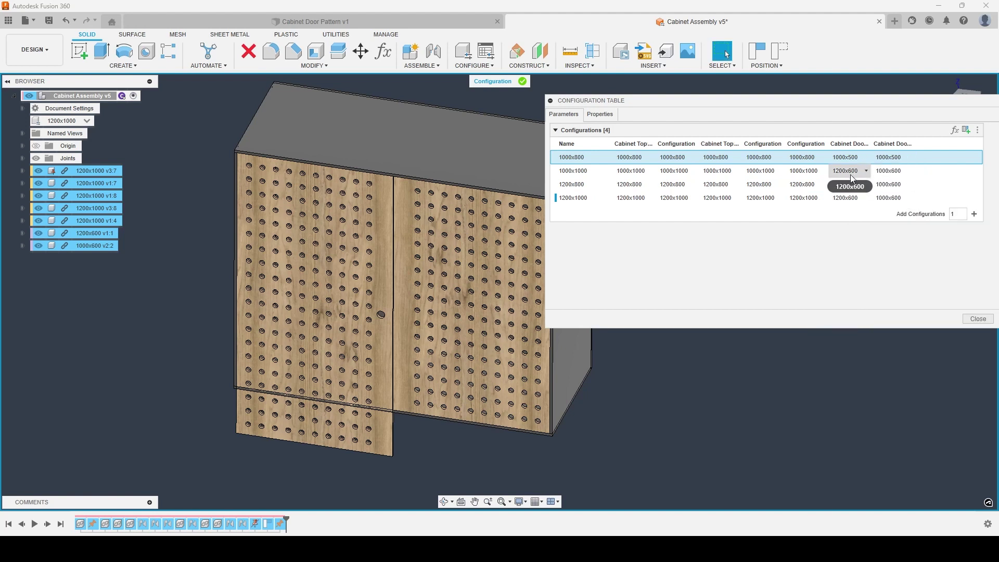
- Assign the 1000x600 door configuration to both doors in the 1000x1000 cabinet configuration
left_click(852, 174)
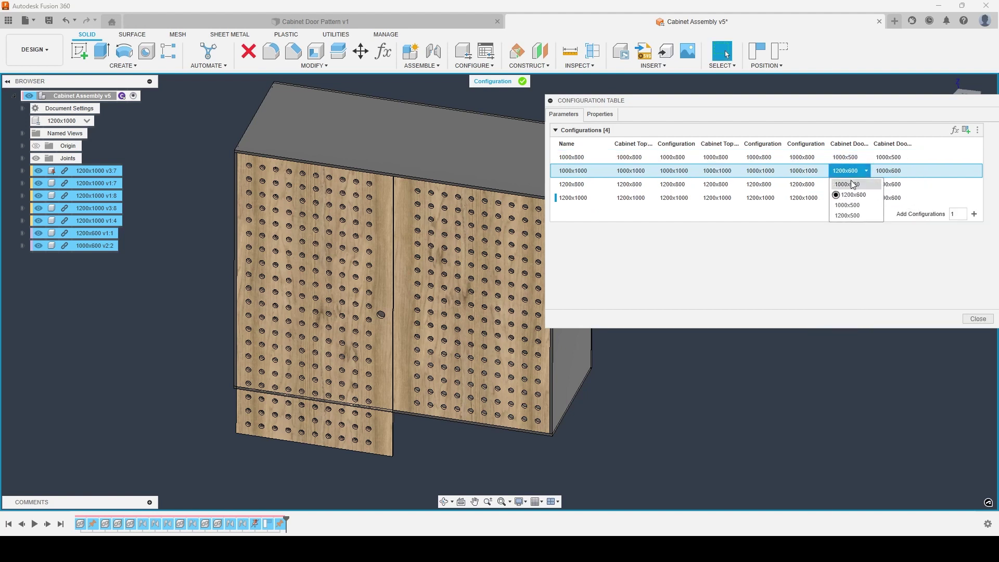
mouse_move(857, 197)
left_click(856, 185)
left_click(885, 171)
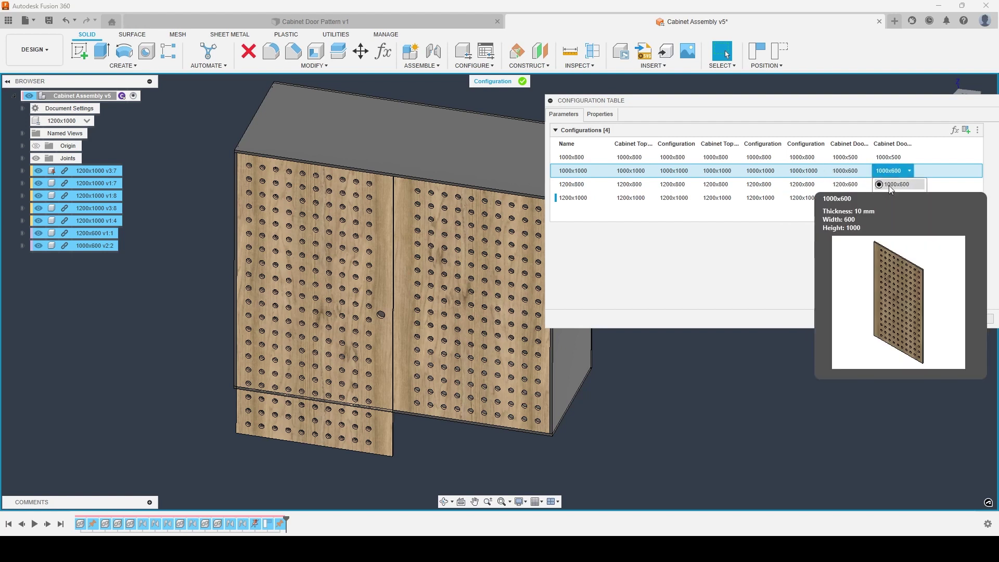
left_click(890, 186)
- Assign the 1200x500 door configuration to both doors in the 1200x800 cabinet configuration
left_click(845, 184)
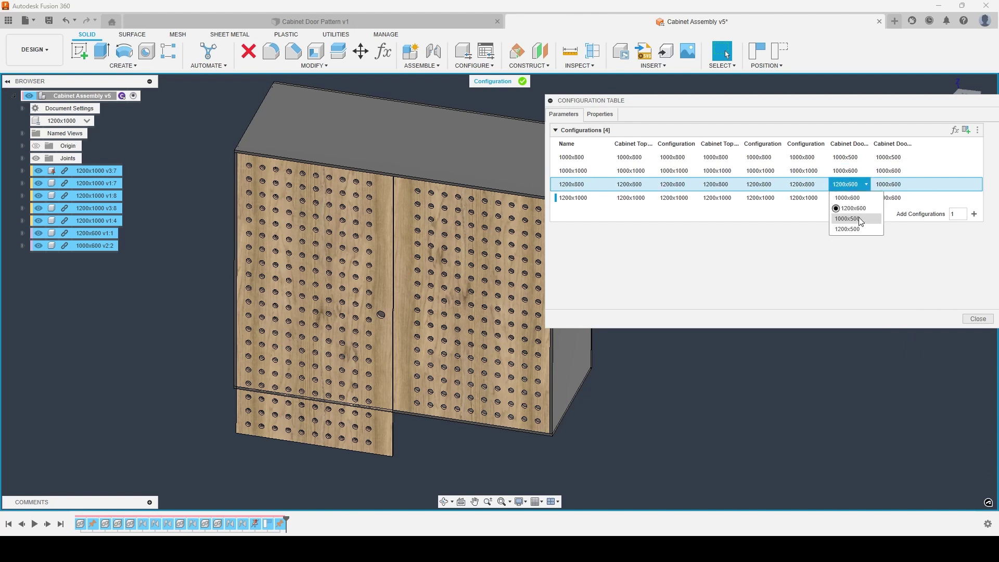
mouse_move(862, 230)
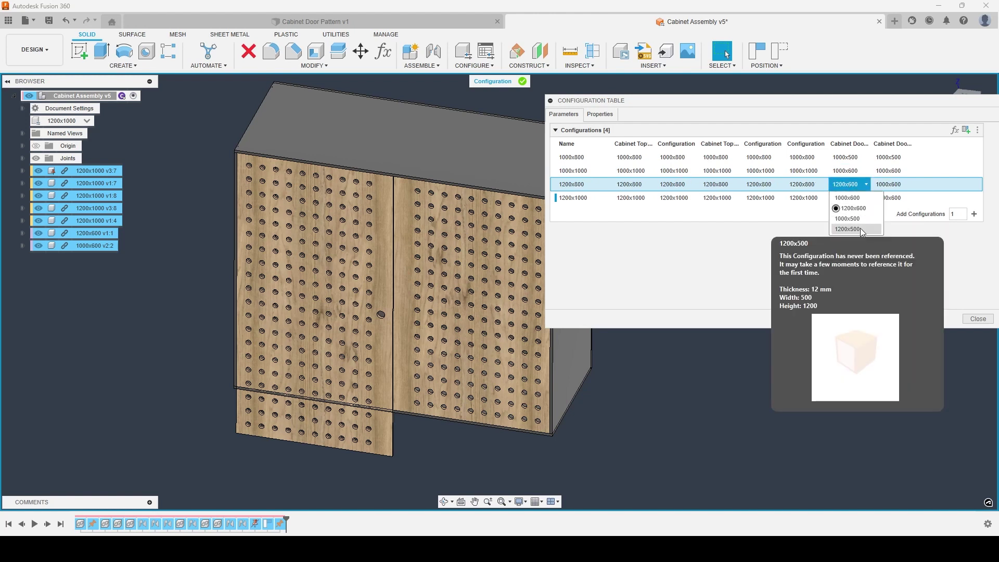
left_click(861, 230)
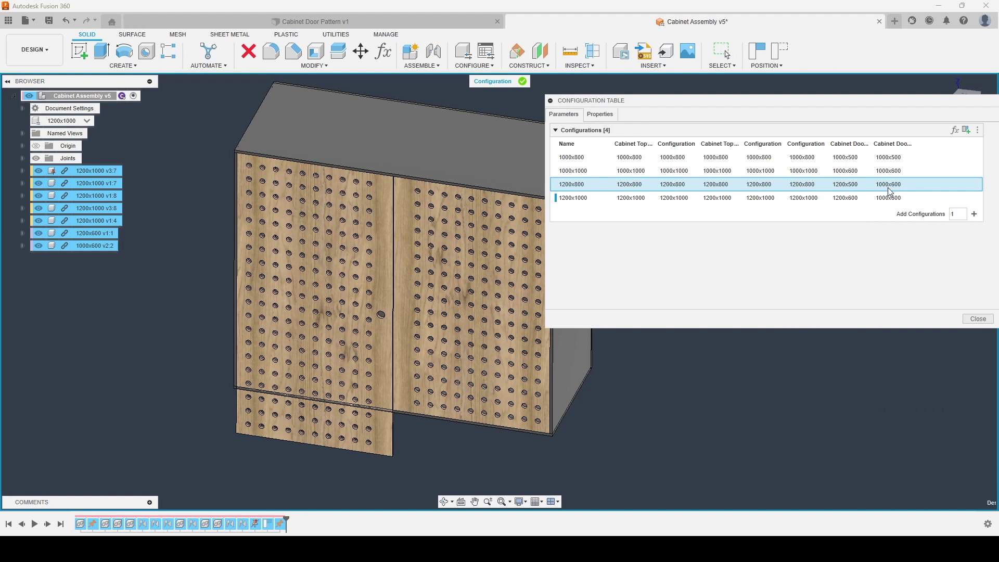
left_click(888, 189)
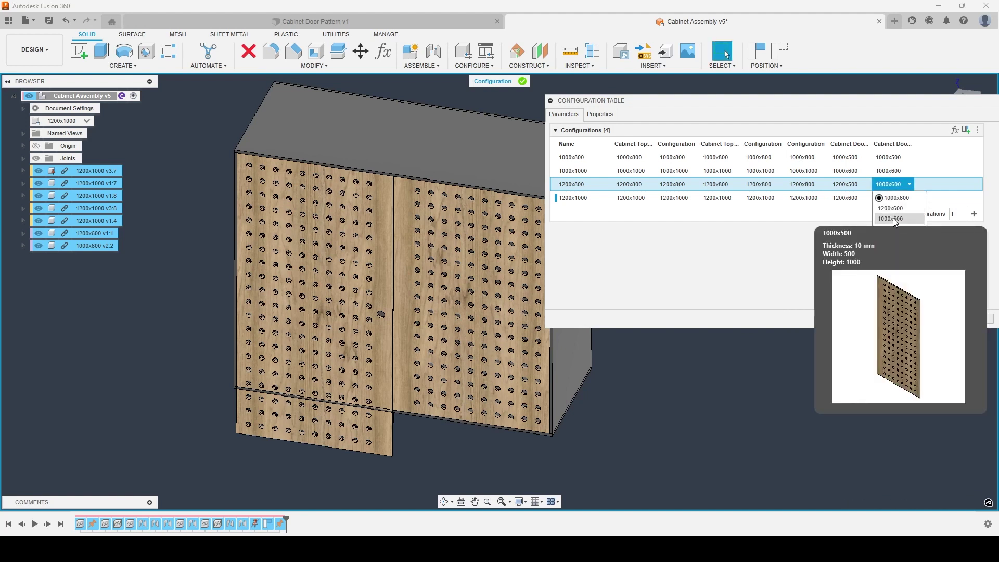
left_click(891, 229)
- Try the 1200x600 door configuration for both doors in the 1200x1000 cabinet configuration
left_click(845, 198)
left_click(866, 198)
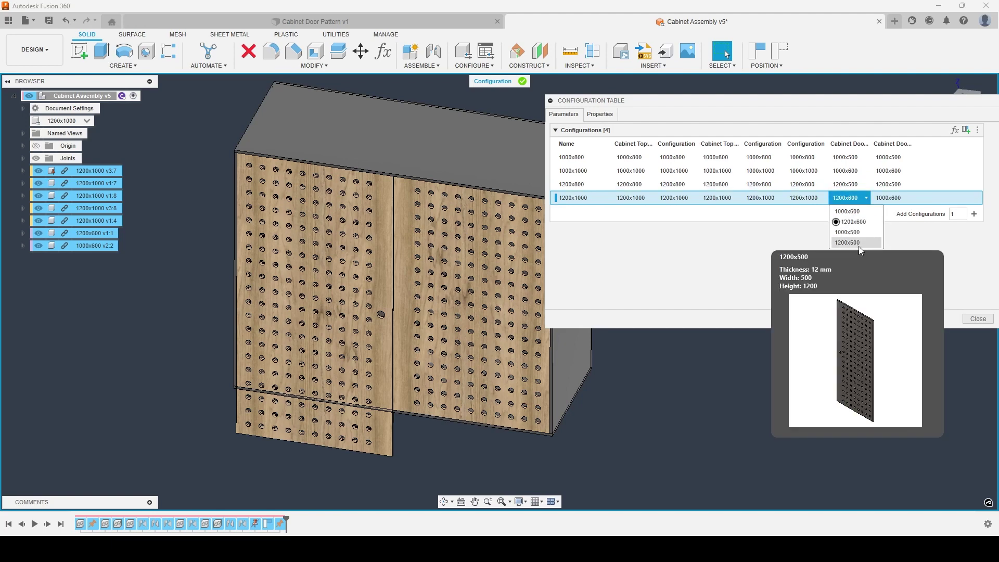
left_click(853, 222)
left_click(889, 198)
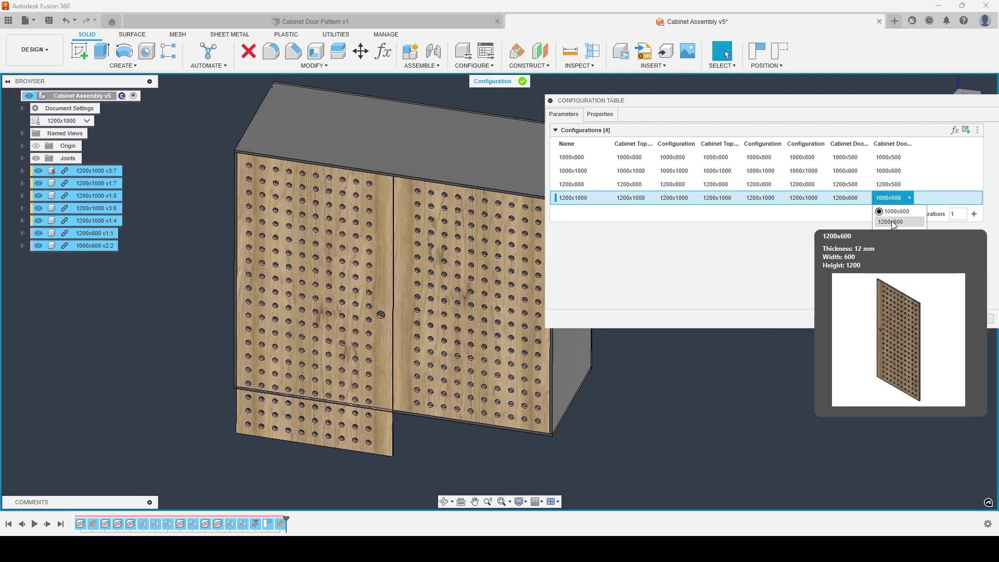
left_click(893, 223)
- Assign the 1000x600 door configuration to both doors in the 1200x1000 cabinet configuration
left_click(892, 203)
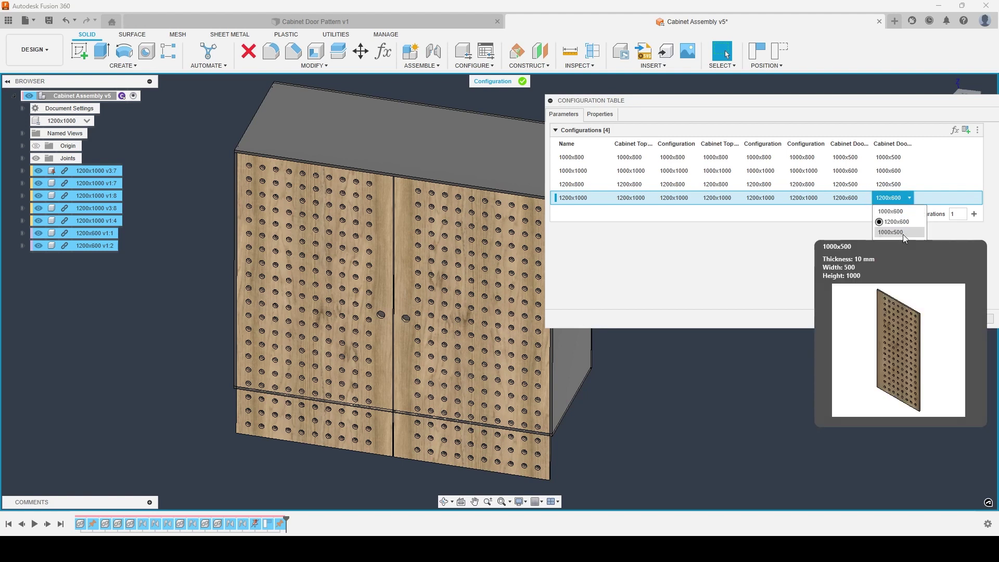
mouse_move(904, 235)
left_click(899, 212)
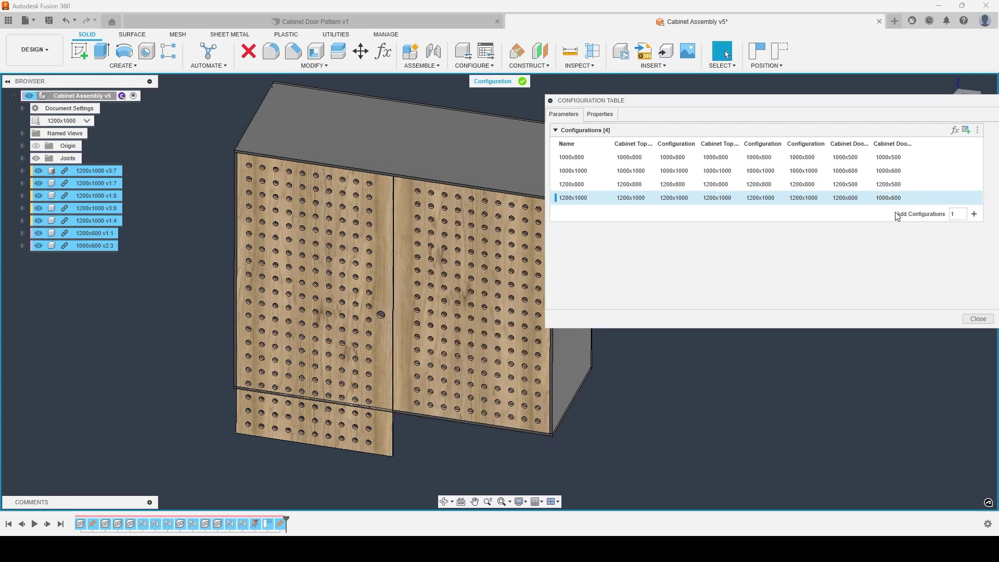
left_click(857, 200)
mouse_move(859, 215)
mouse_move(863, 236)
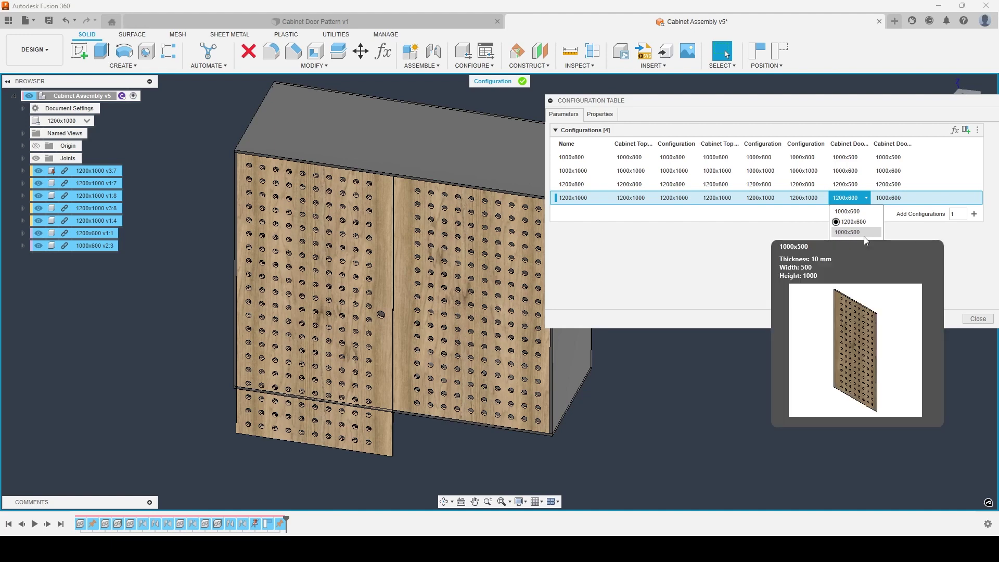
left_click(864, 235)
left_click(858, 198)
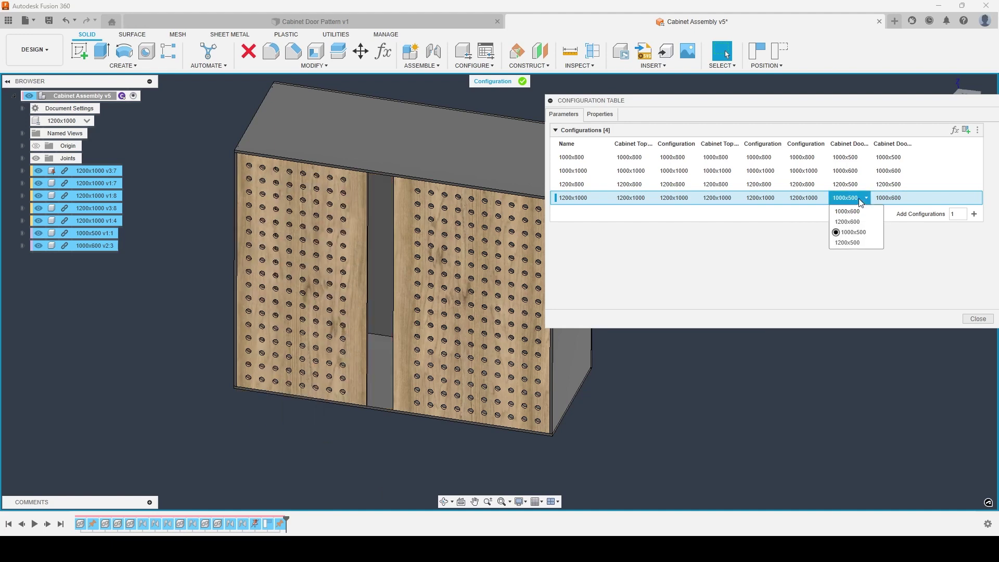
mouse_move(865, 223)
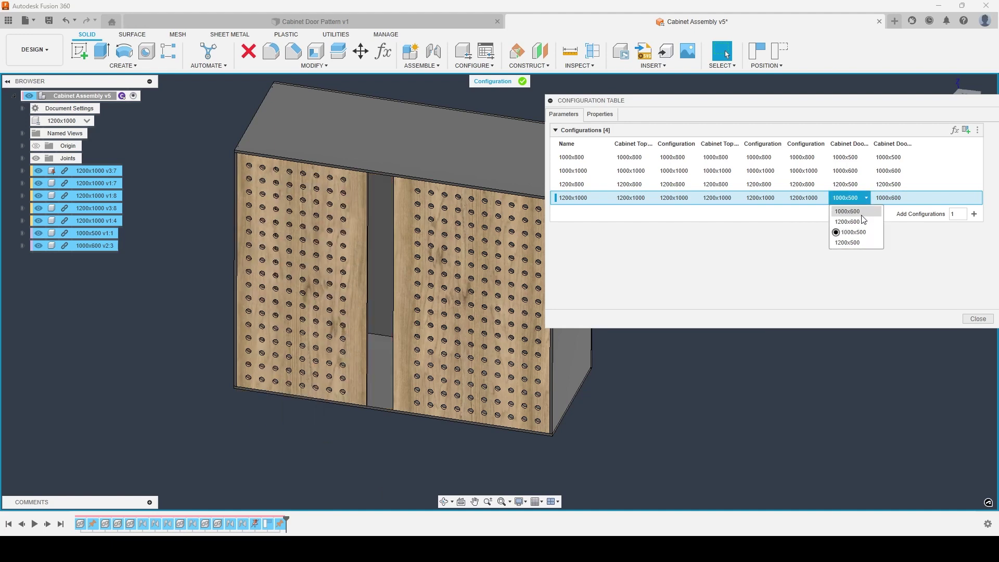
left_click(856, 211)
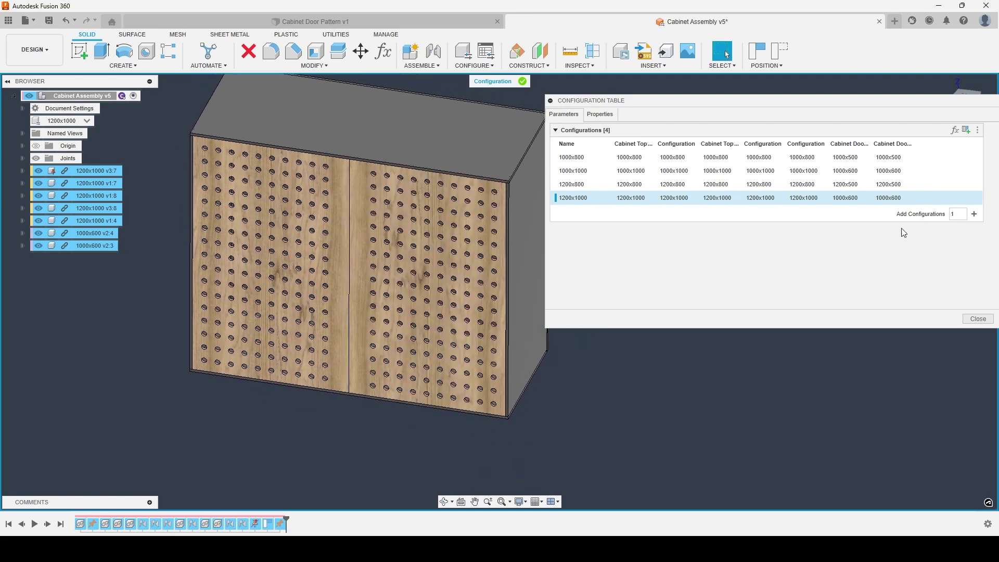
- Activate the 1200x800 and 1200x1000 configurations to check how their doors fit, and close the configuration table
left_click(581, 186)
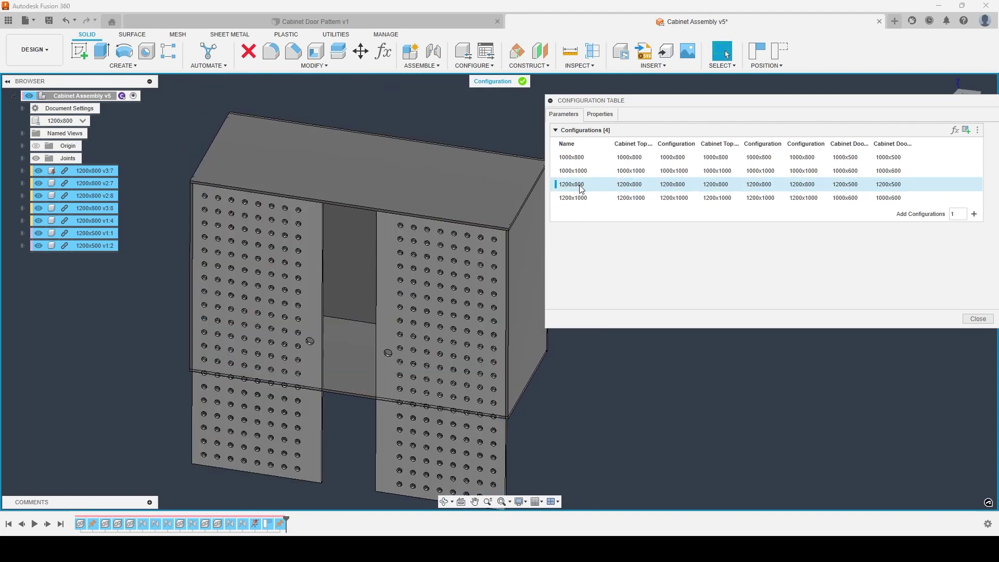
left_click(867, 184)
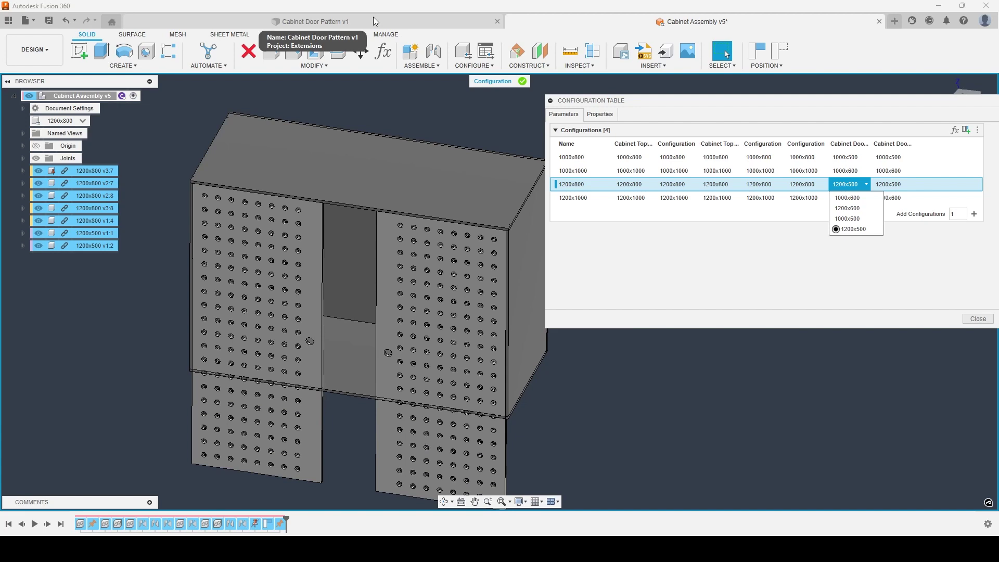
left_click(595, 200)
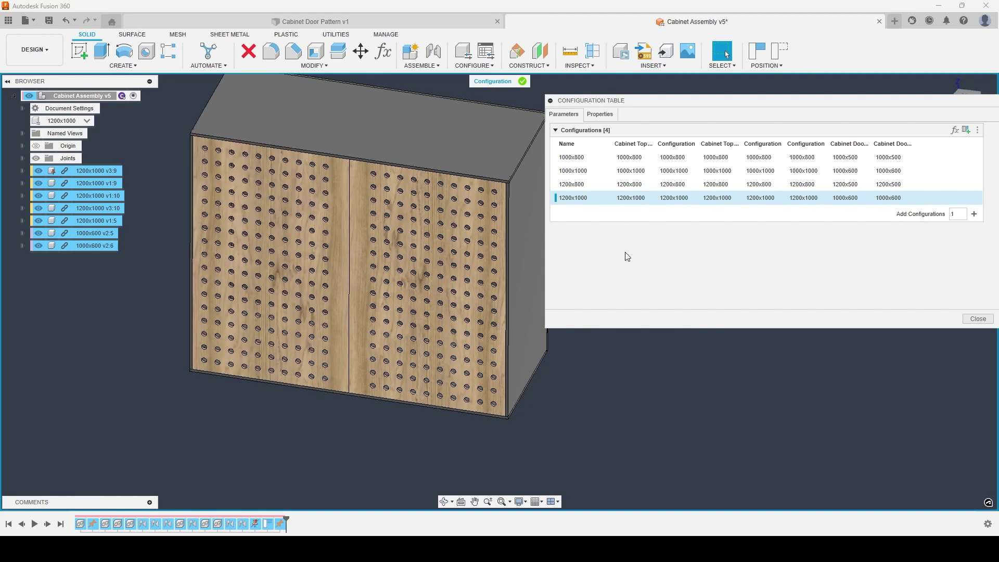
left_click(972, 319)
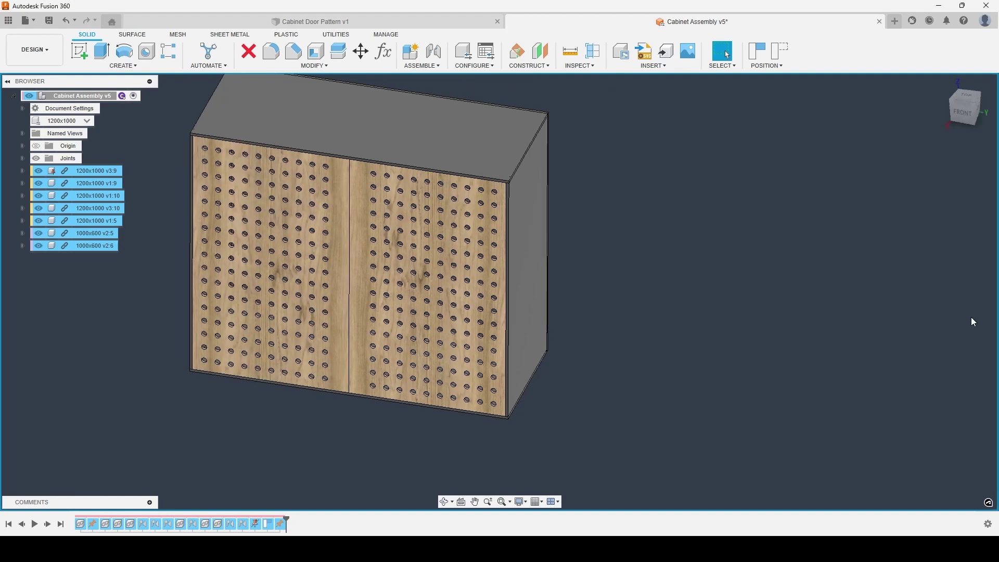
- Switch the assembly through its 1000x800, 1000x1000, 1200x800 and 1200x1000 configurations to inspect the doors on each cabinet size
left_click(89, 125)
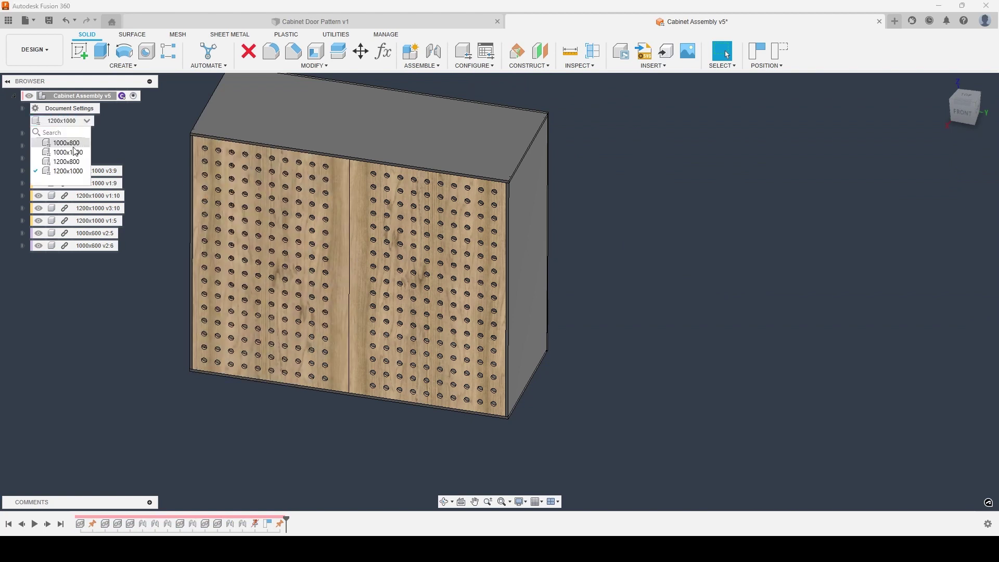
left_click(75, 146)
left_click(82, 123)
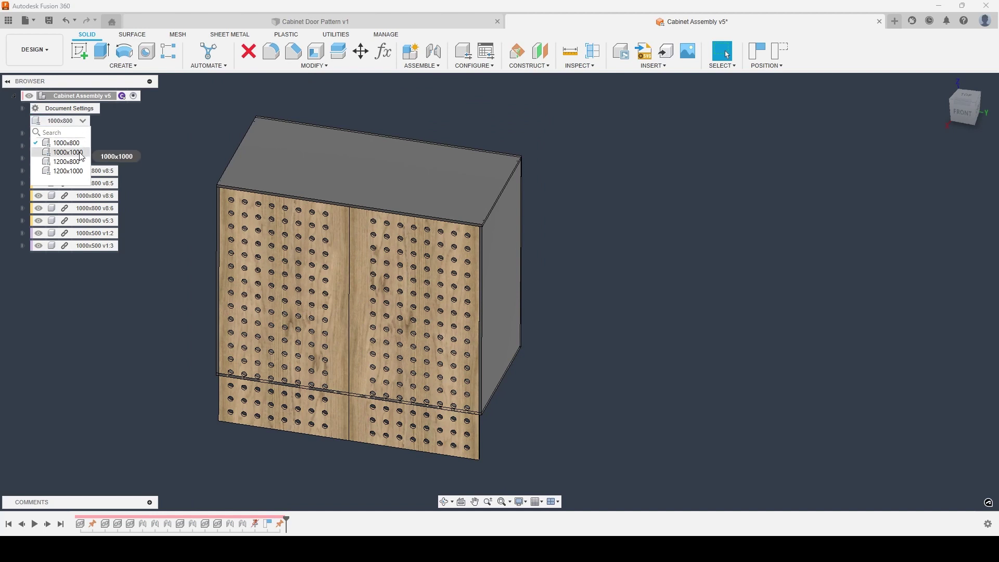
left_click(81, 154)
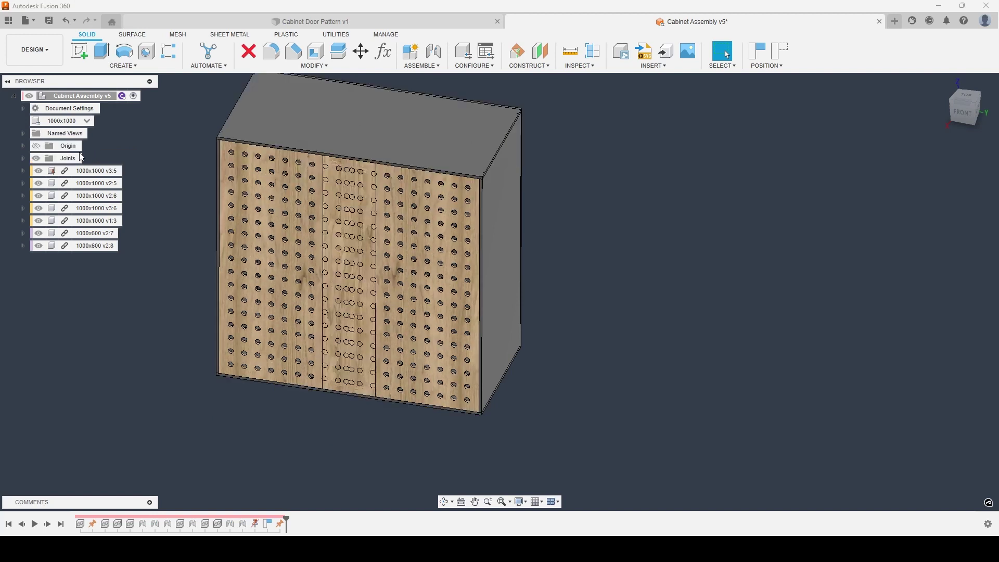
left_click(87, 122)
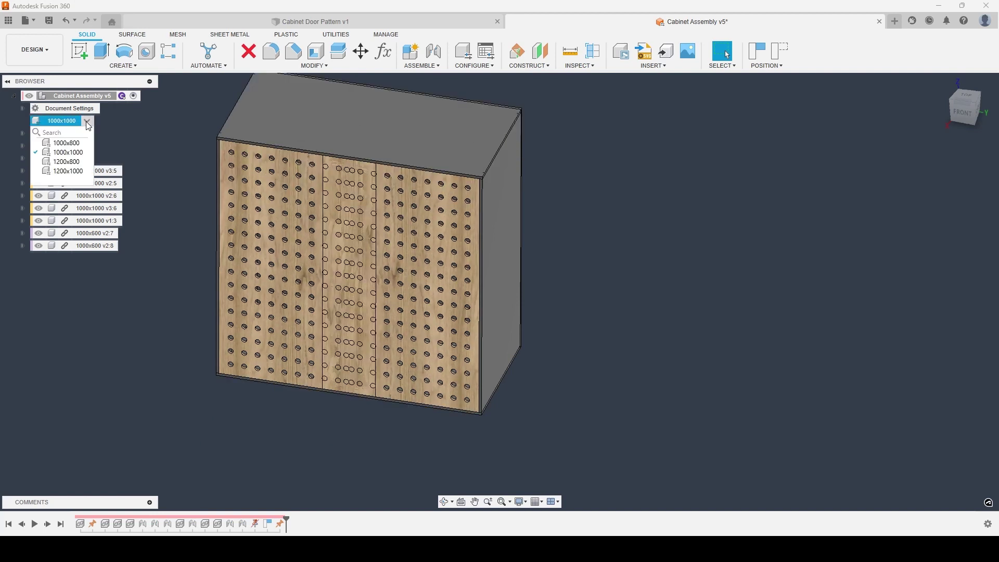
left_click(81, 164)
left_click(80, 120)
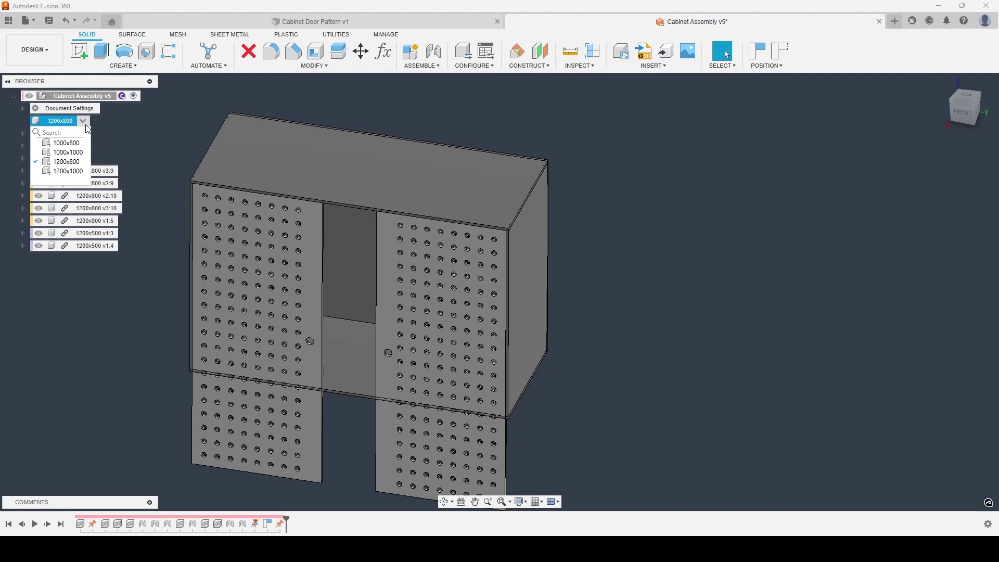
left_click(76, 175)
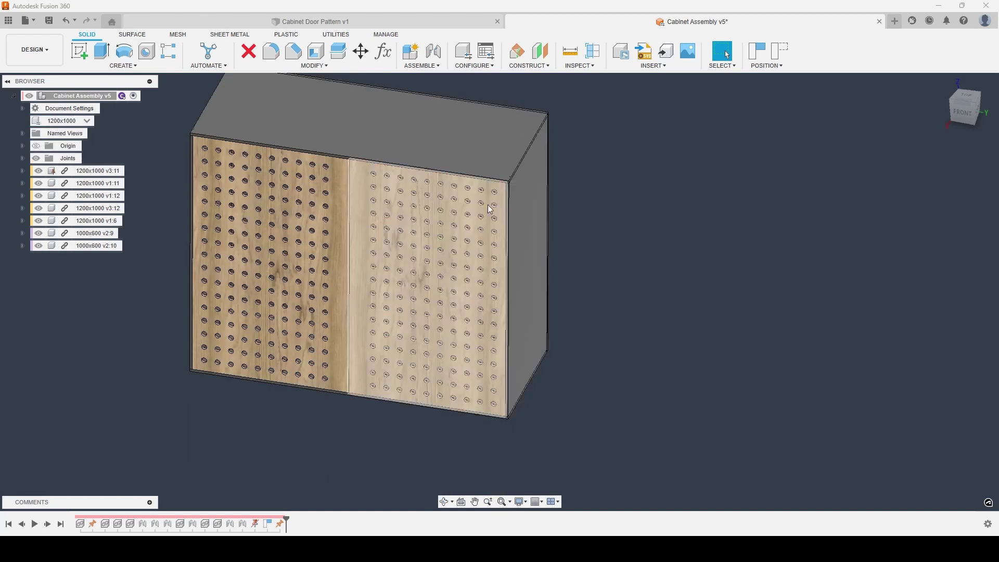
- View the Cabinet Door Pattern design, return to the Cabinet Assembly and reselect its 1200x1000 configuration
left_click(305, 23)
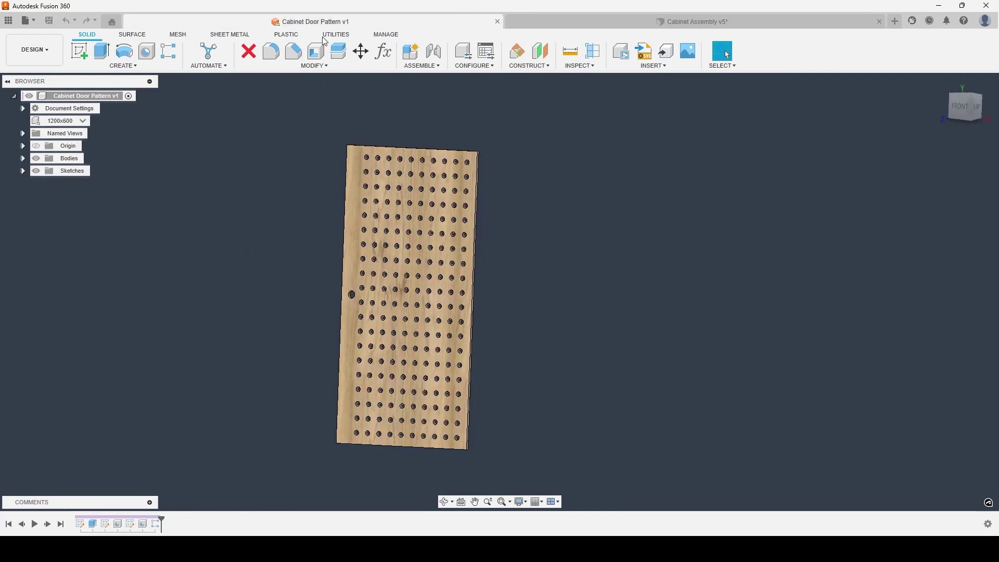
left_click(600, 21)
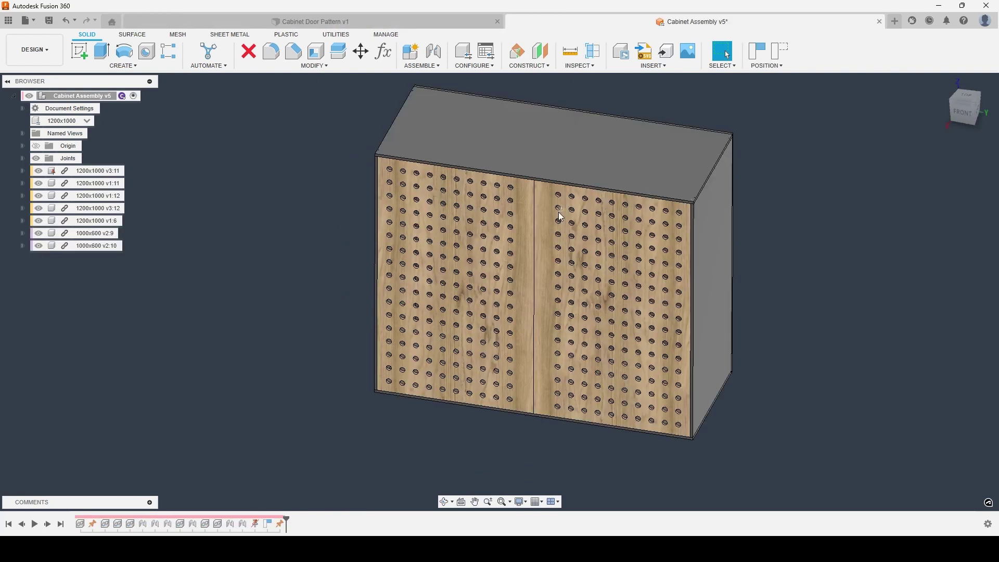
left_click(90, 125)
left_click(89, 123)
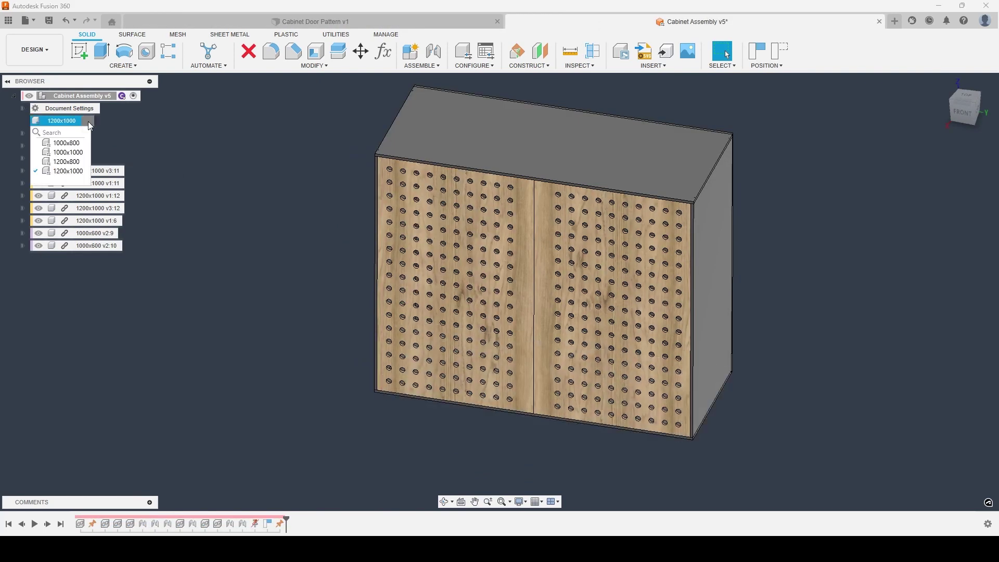
left_click(79, 171)
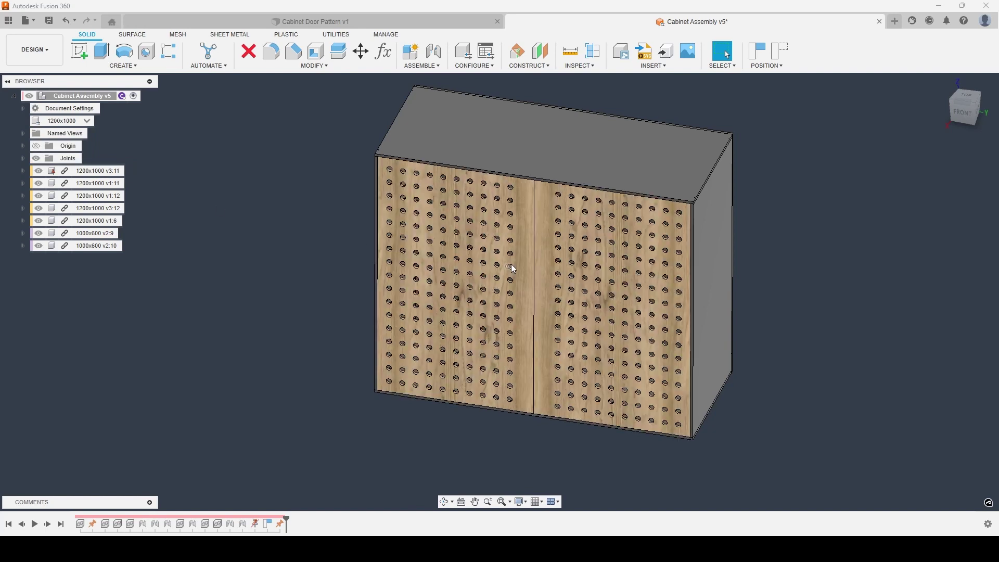
mouse_move(553, 260)
left_mouse_down()
mouse_move(555, 281)
mouse_move(564, 250)
left_mouse_up()
- Add a fifth configuration to the cabinet assembly and suppress the right door component in it through a configured Suppression aspect
left_click(486, 51)
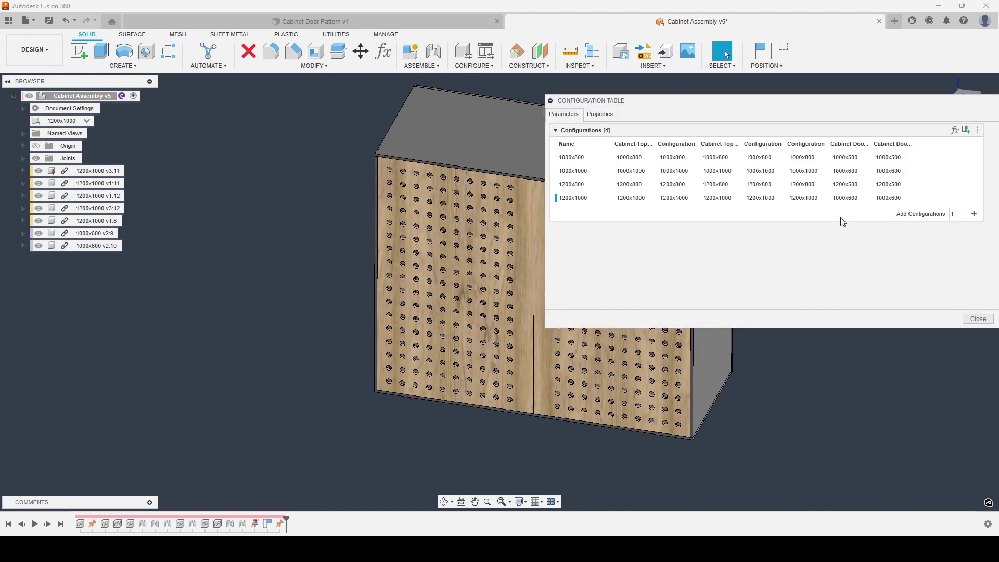
left_click(974, 214)
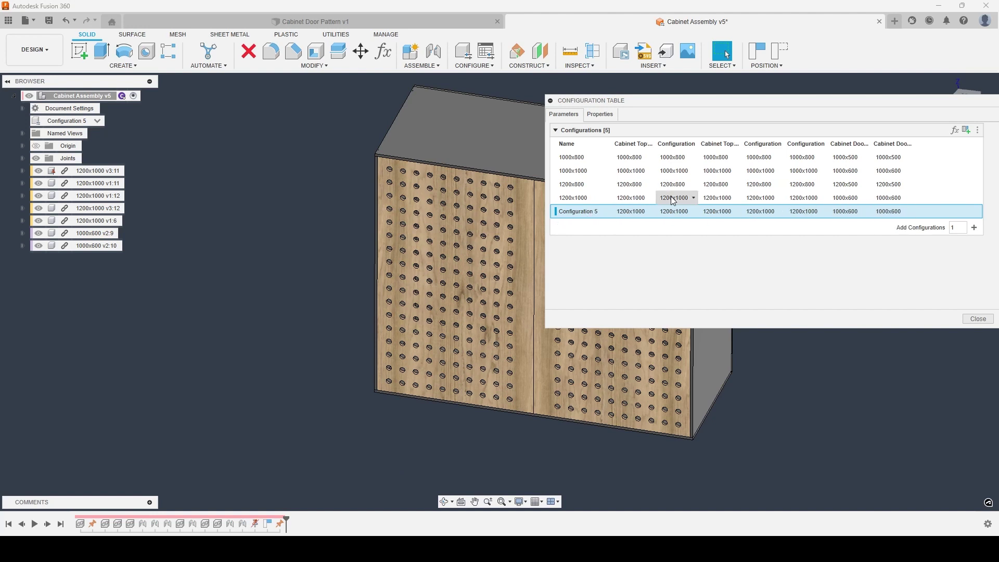
left_click(966, 132)
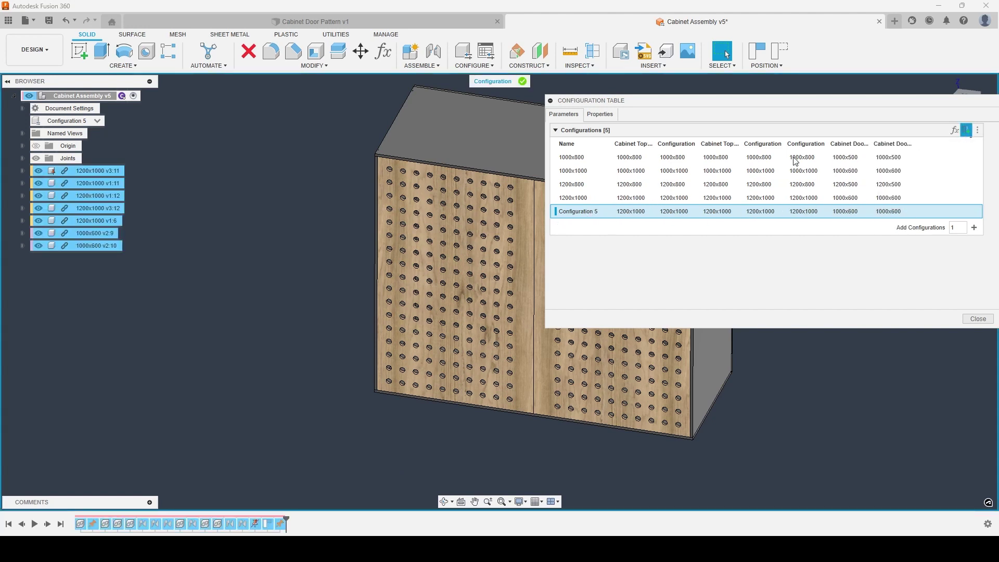
left_click(118, 246)
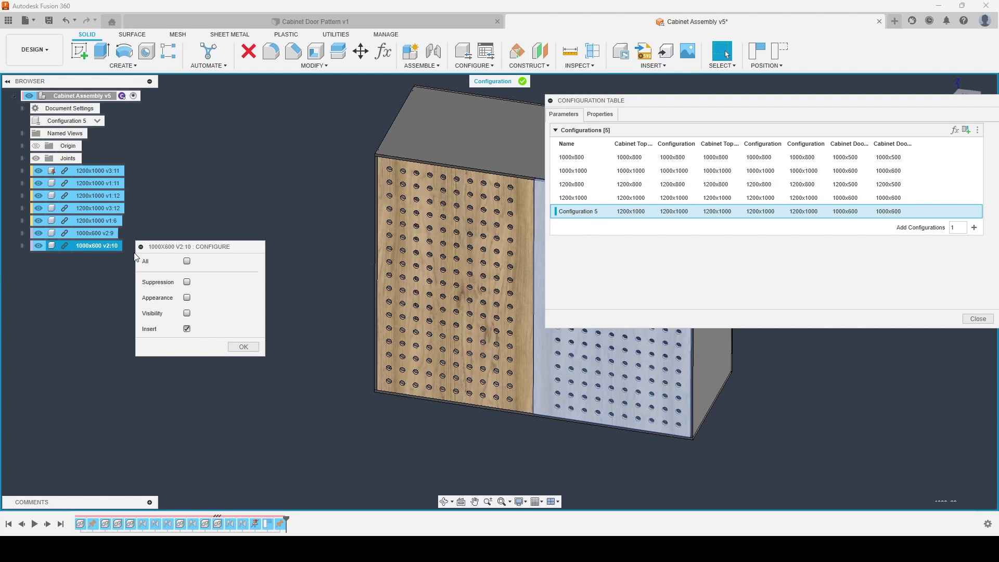
left_click(187, 282)
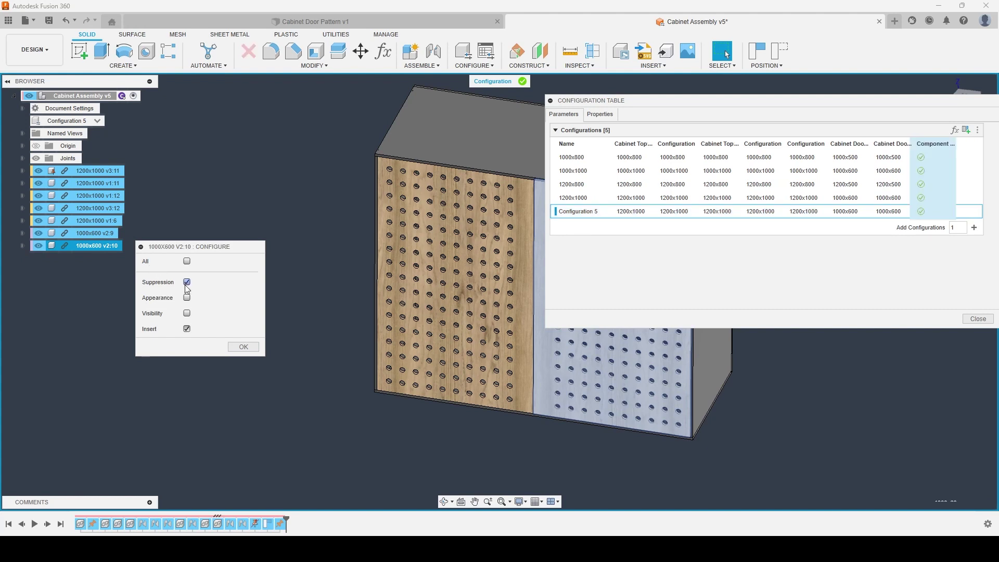
left_click(920, 211)
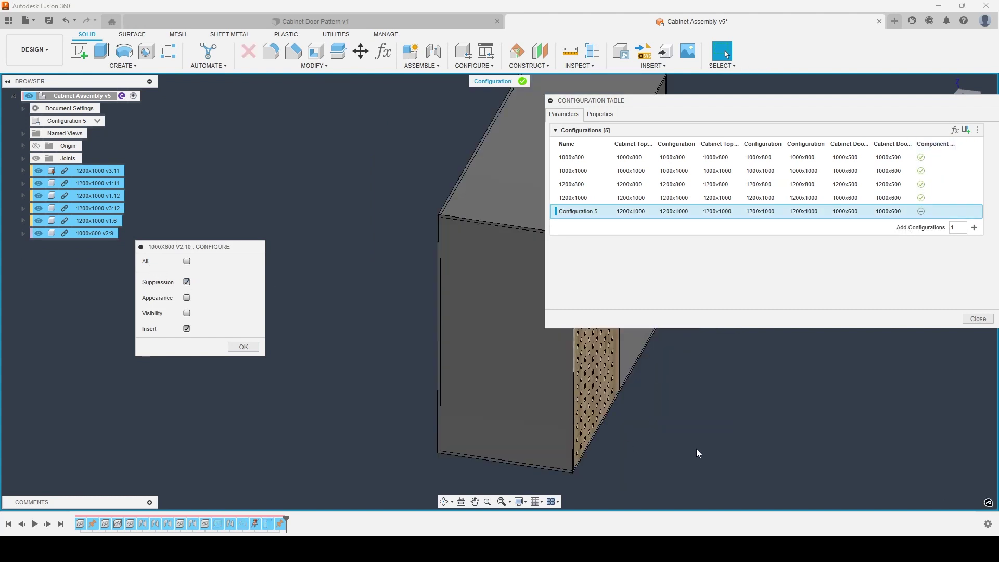
middle_click_drag(750, 453, 654, 467, "shift")
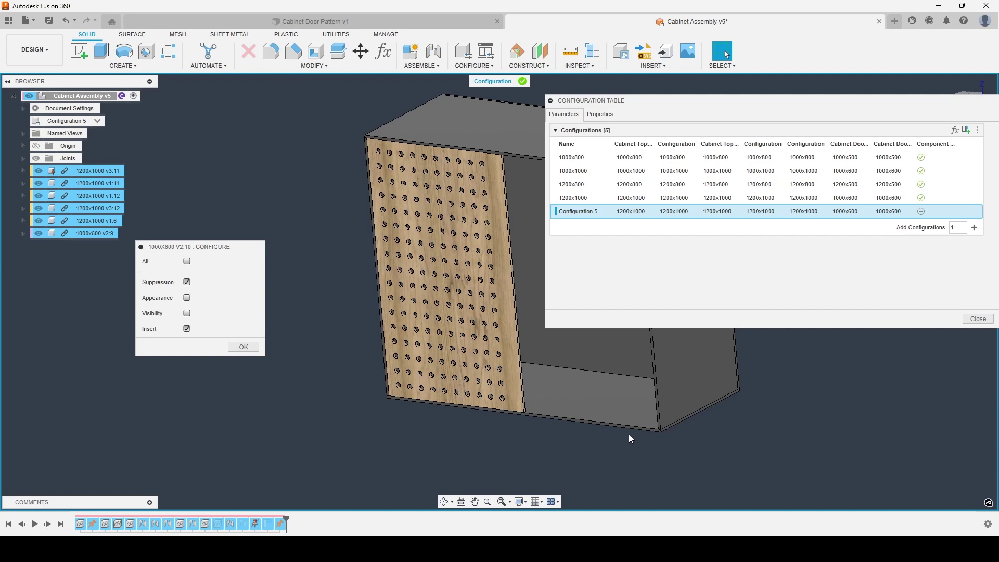
left_click(992, 321)
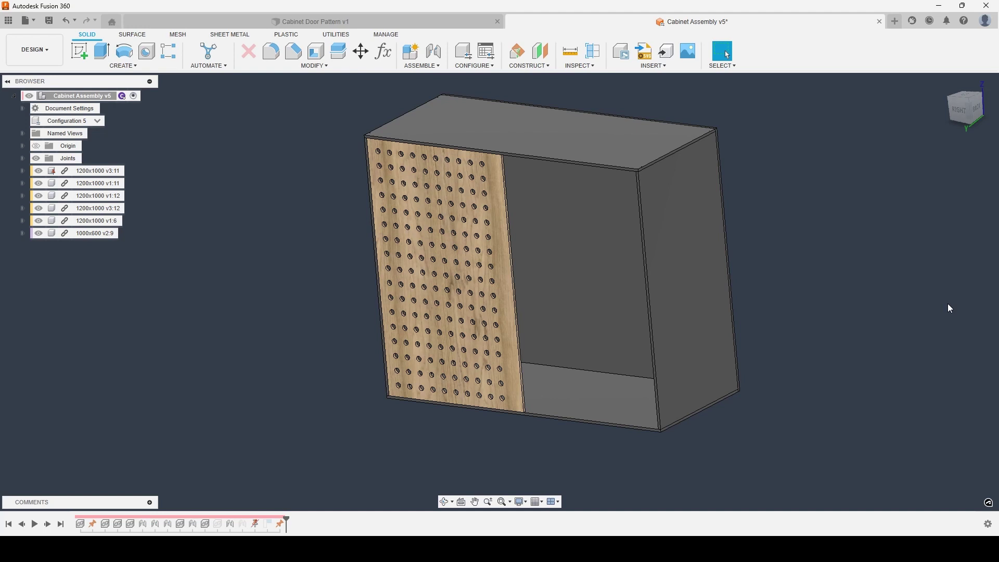
- Create a new A3 ISO drawing in millimetres from the Cabinet Door Pattern design, referencing its 1200x600 configuration
left_click(366, 22)
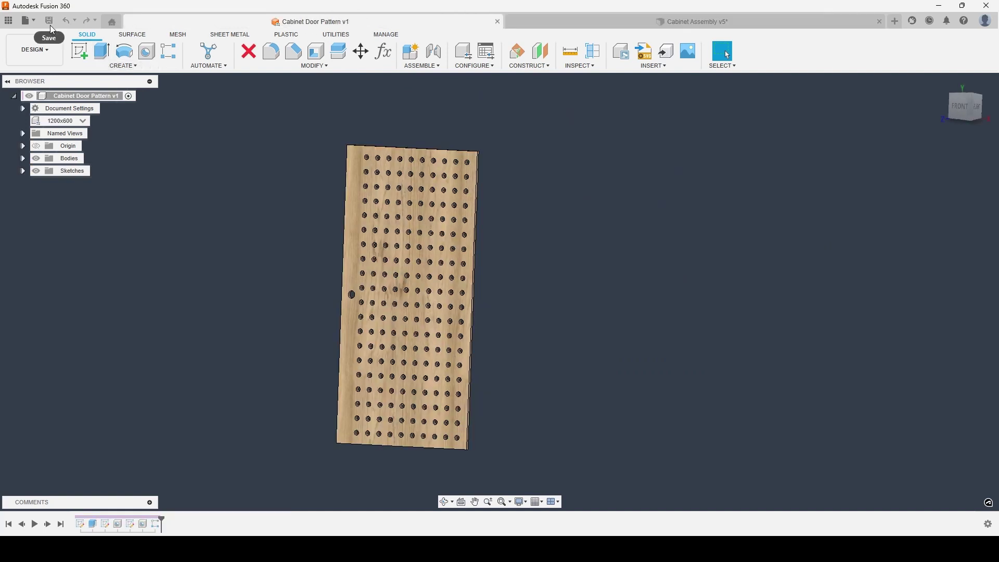
left_click(35, 49)
mouse_move(52, 185)
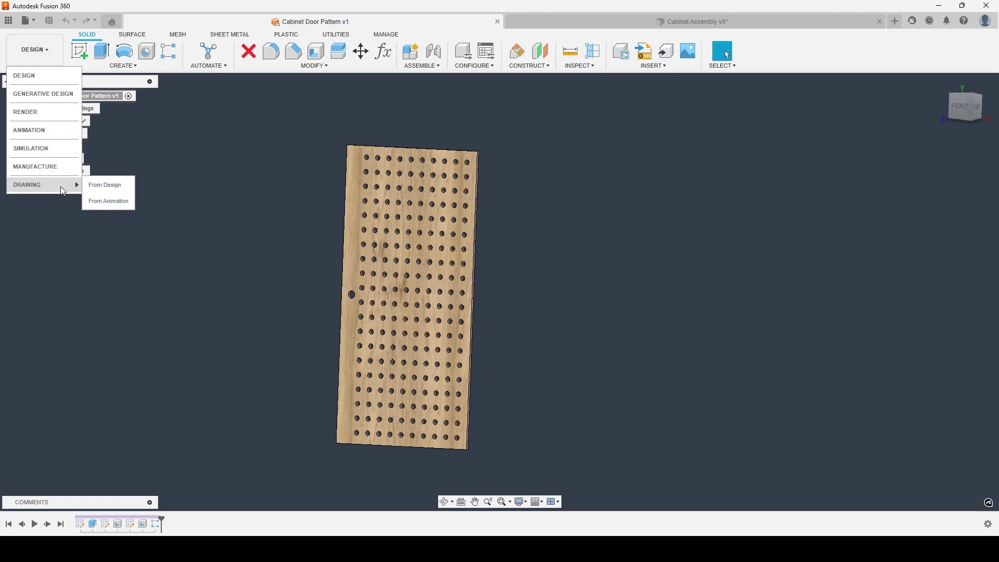
left_click(100, 187)
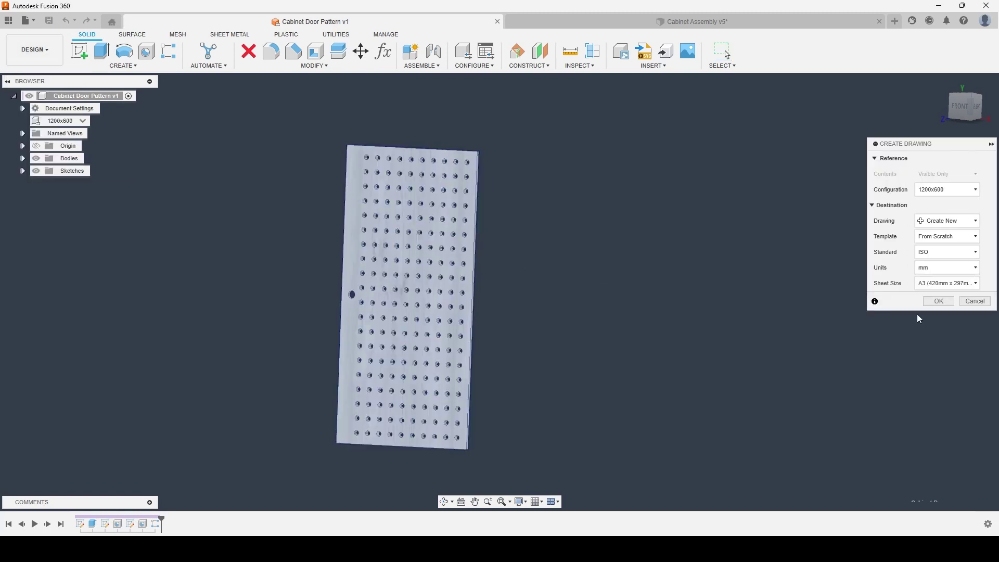
left_click(945, 189)
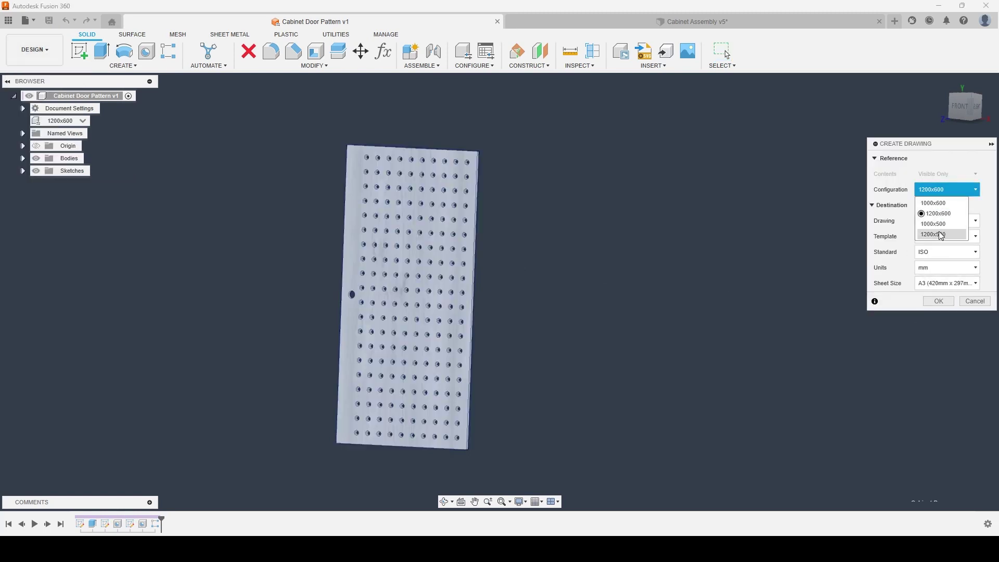
left_click(932, 302)
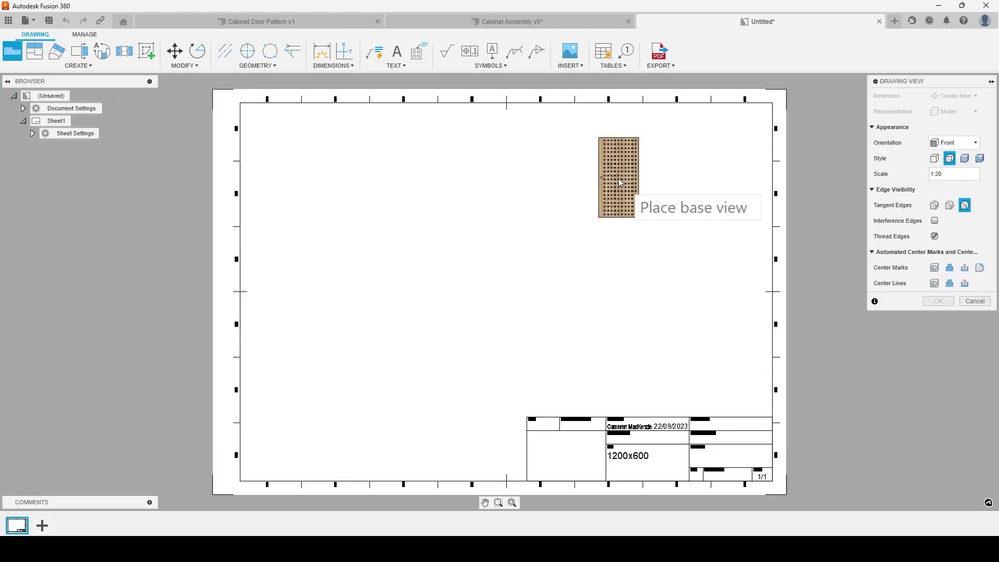
- Place a front base view of the door at 1:10 scale, centred vertically in the sheet's left half
double_click(938, 174)
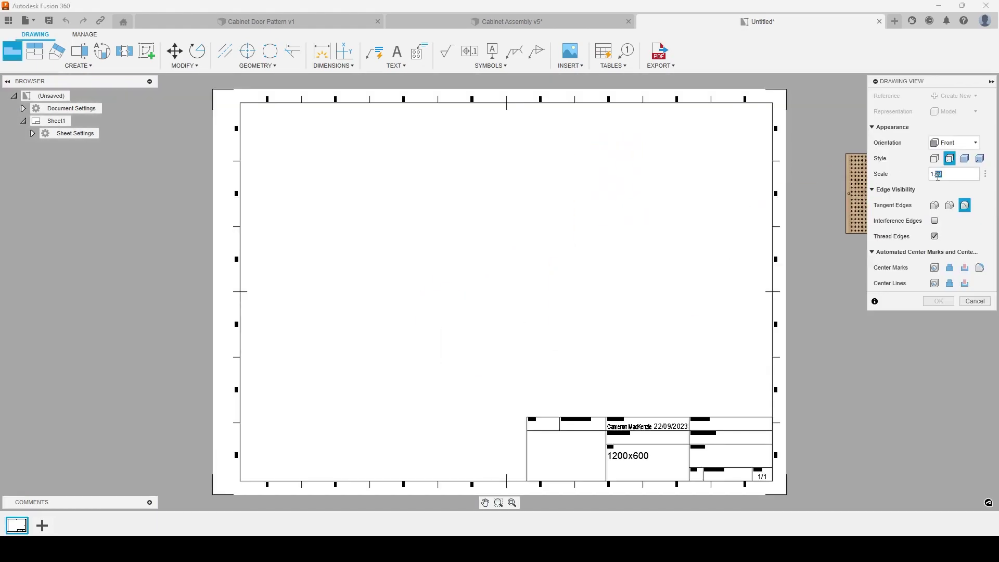
type("10")
left_click(449, 295)
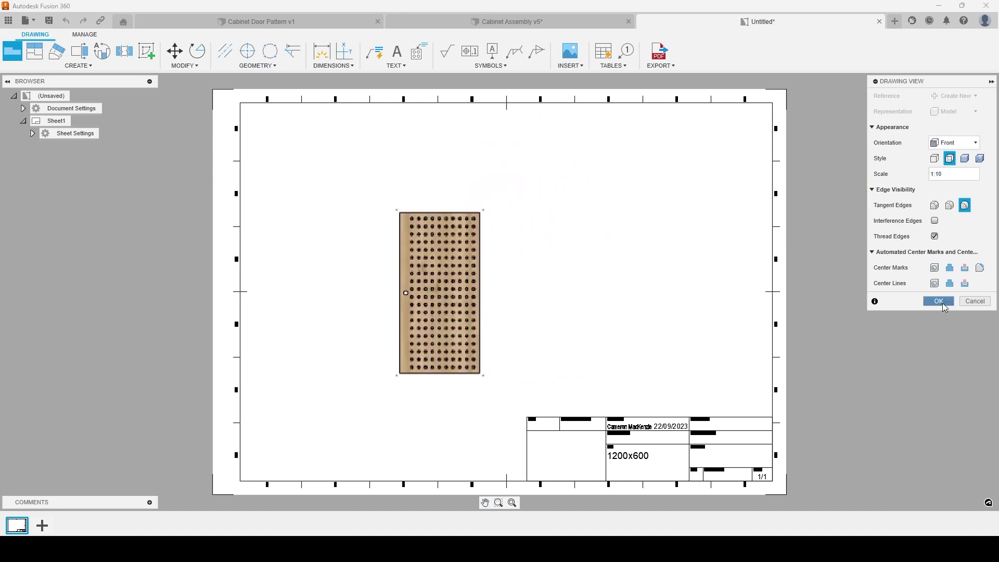
left_click(938, 301)
- Switch the drawing's referenced door to the 1000x600 configuration and move its view to the sheet's upper-left area
scroll(420, 311, "up", 3)
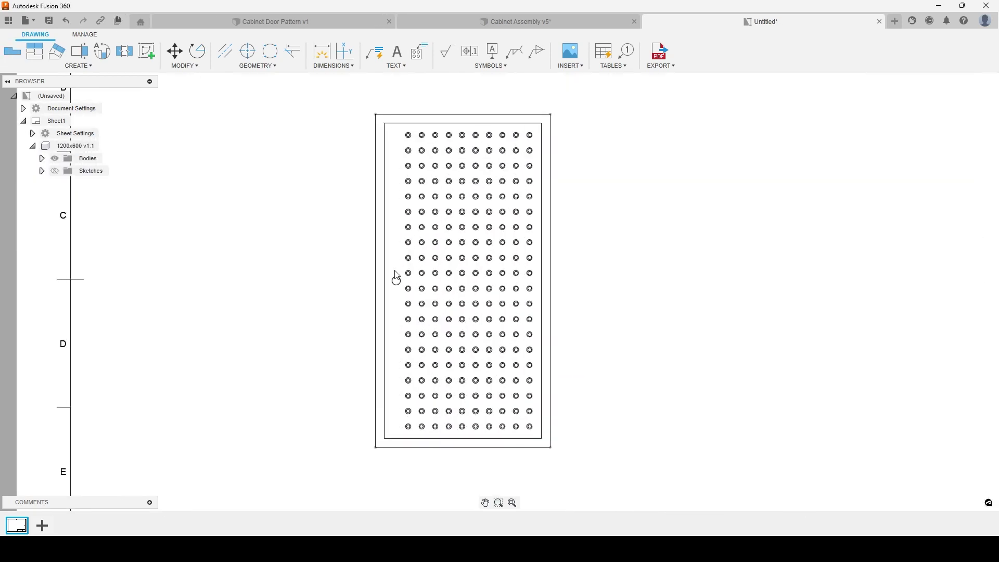
right_click(67, 149)
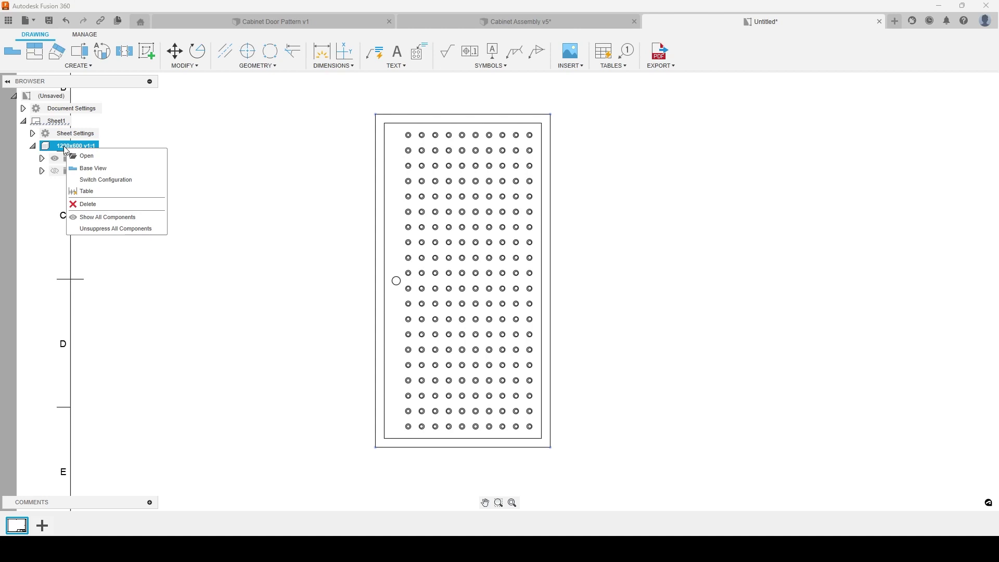
left_click(90, 180)
left_click(850, 96)
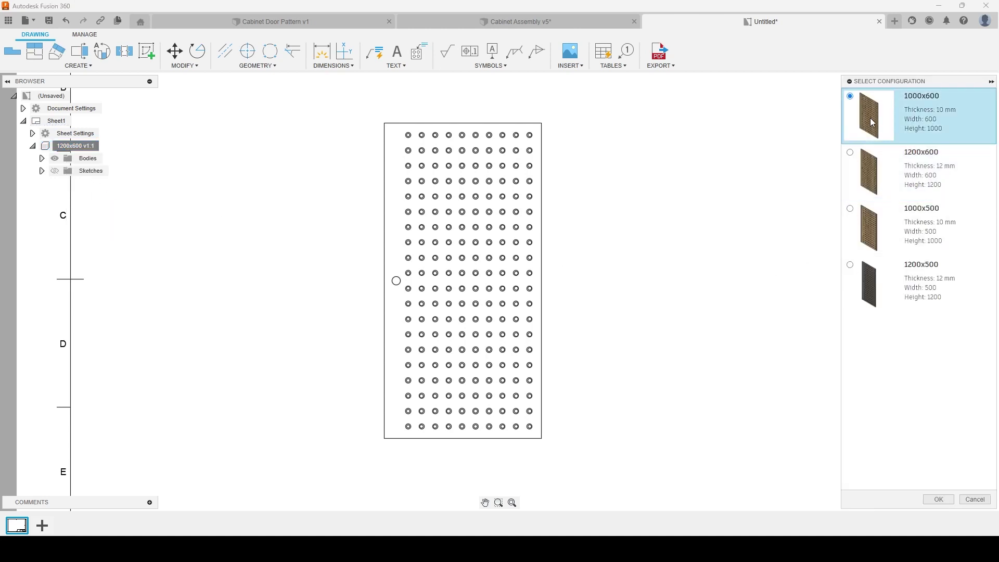
left_click(937, 499)
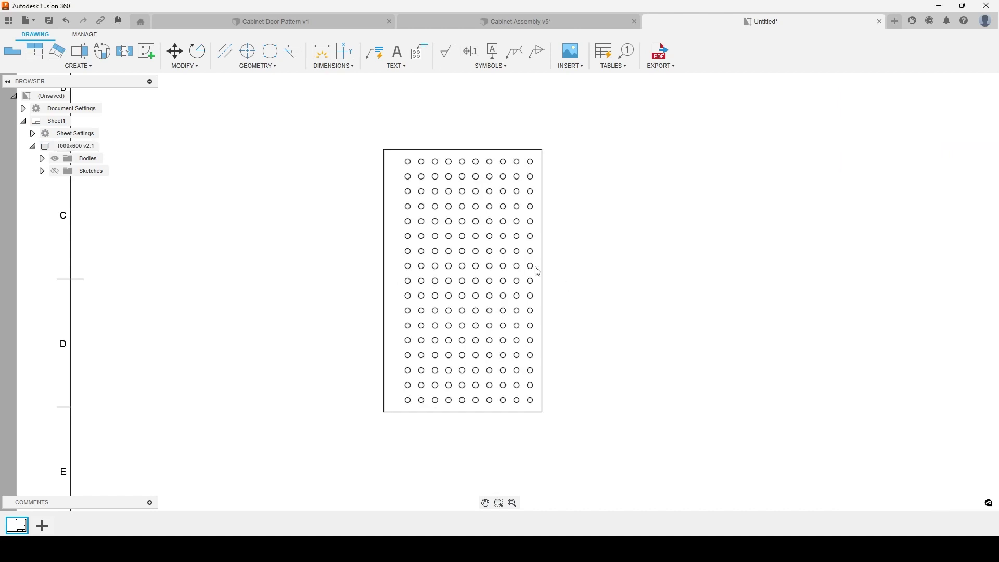
left_click(469, 221)
left_click_drag(465, 234, 389, 140)
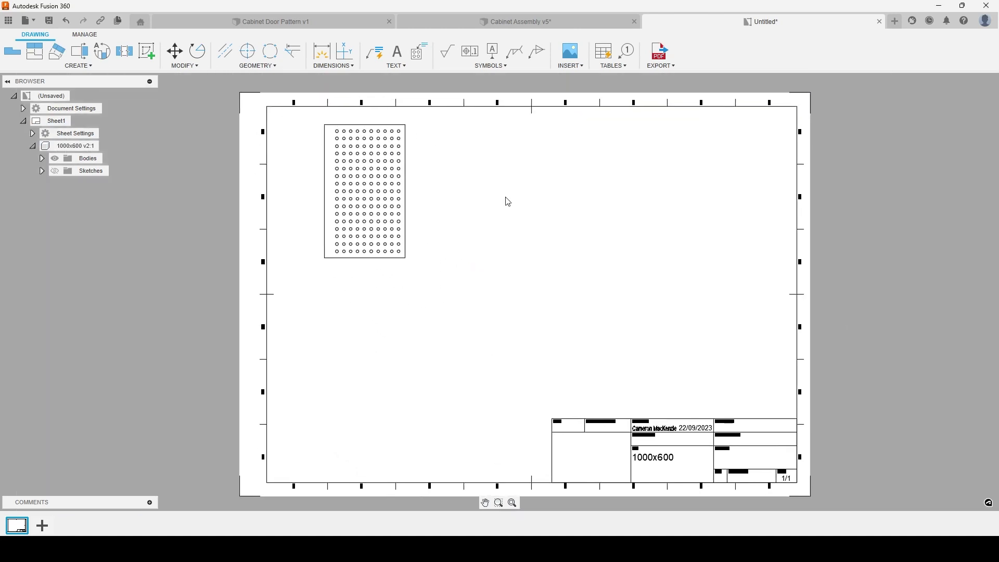